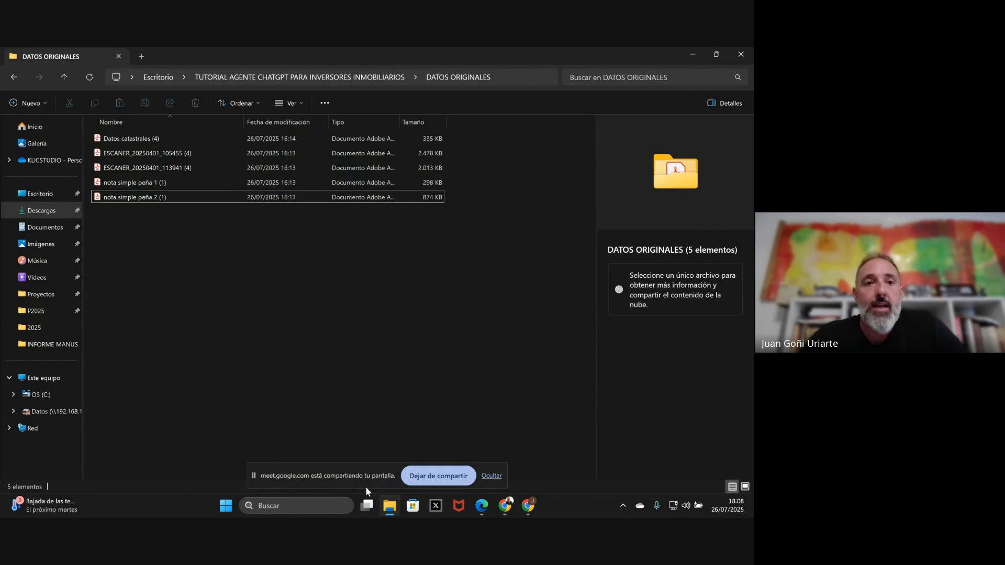
- Review the details of the nota simple, Datos catastrales and ESCANER scan files in the folder
left_click(139, 186)
left_click(130, 198)
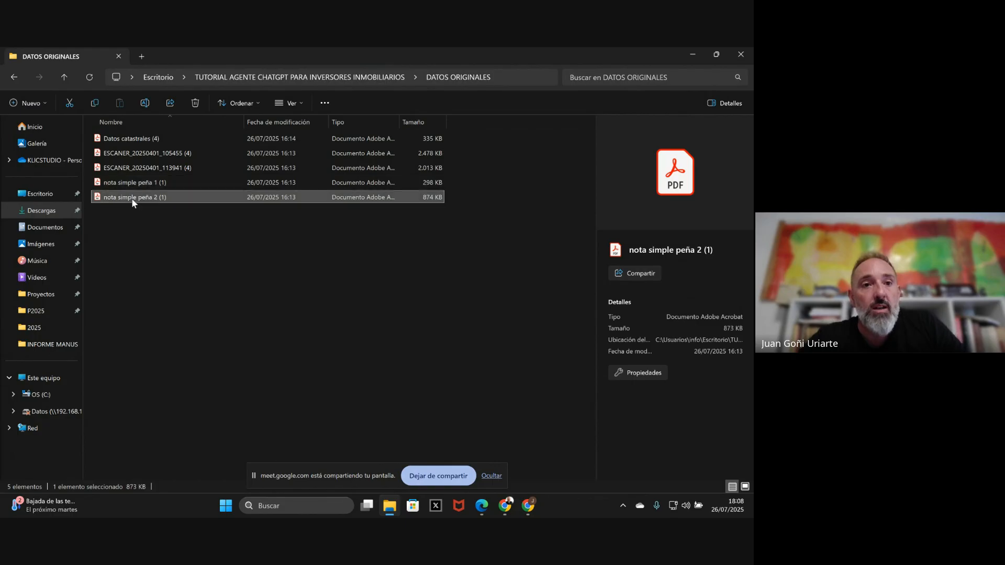
left_click(139, 138)
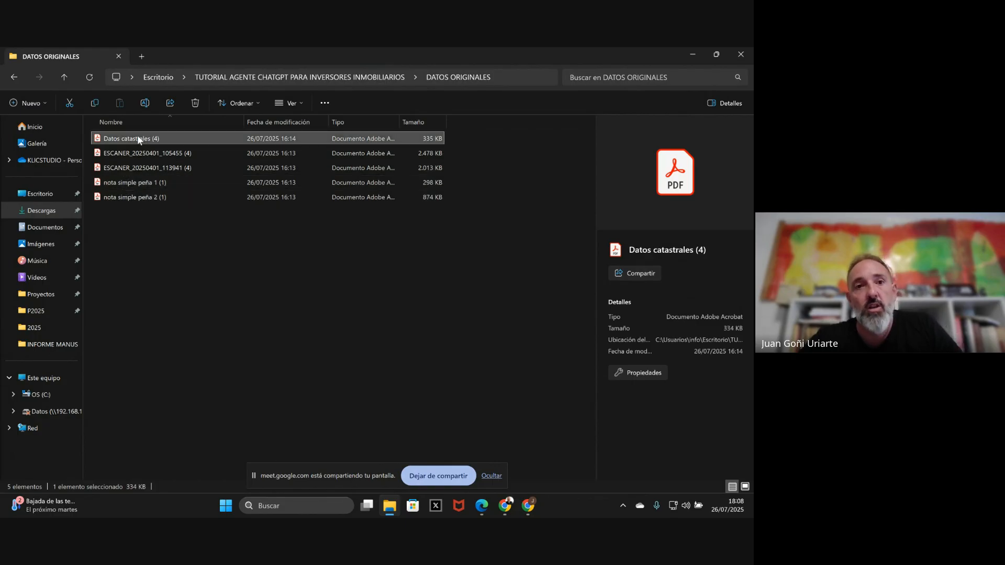
left_click(135, 154)
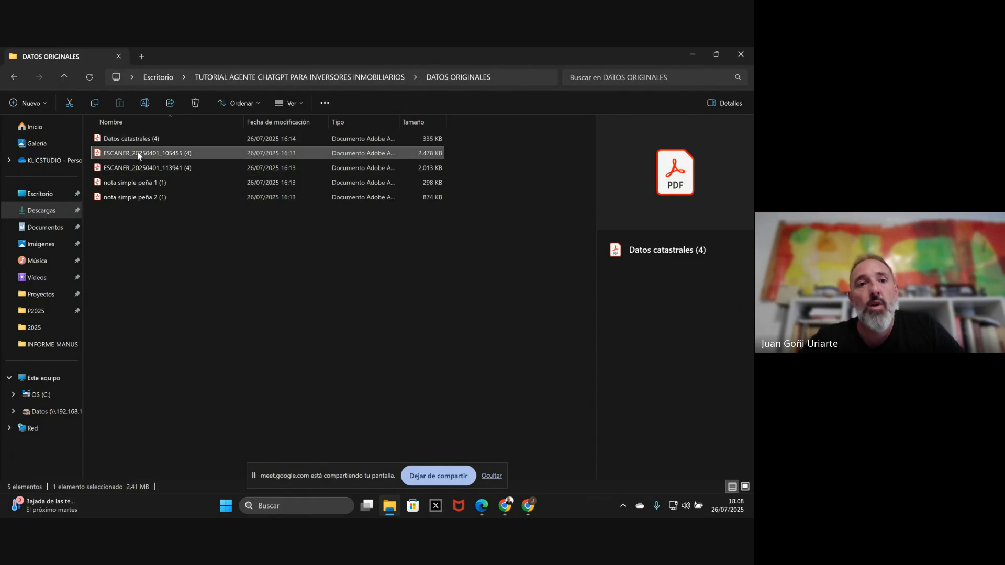
left_click(135, 174)
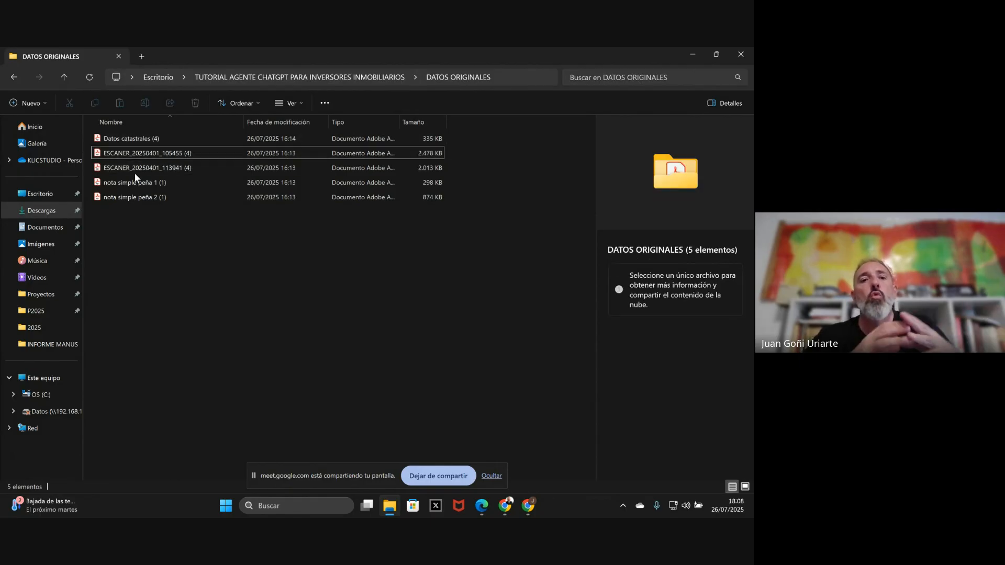
left_click(135, 169)
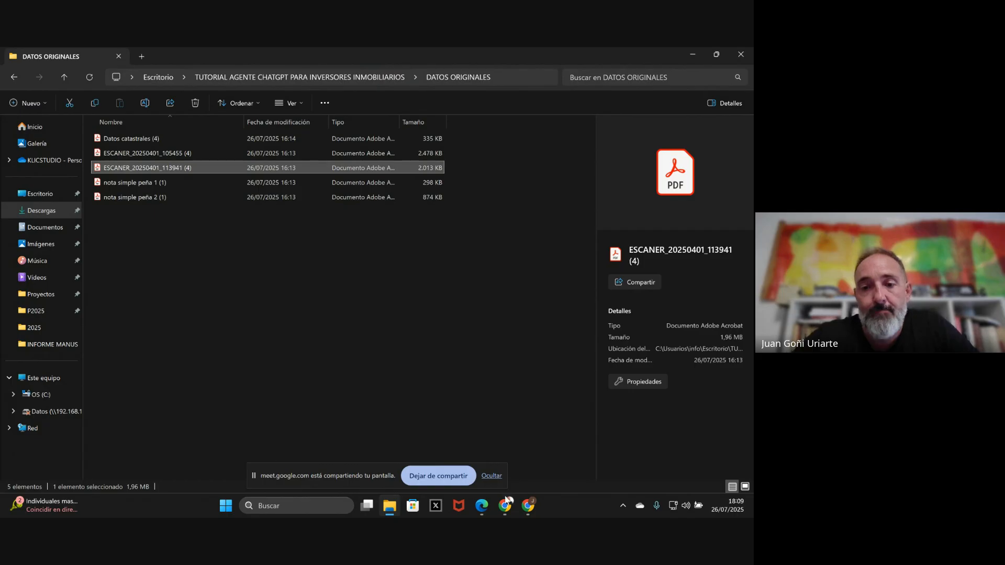
- Switch to the browser, open the 'Evaluación de terreno en Huelin' Manus task and move the call panel aside
left_click(507, 515)
left_click(447, 451)
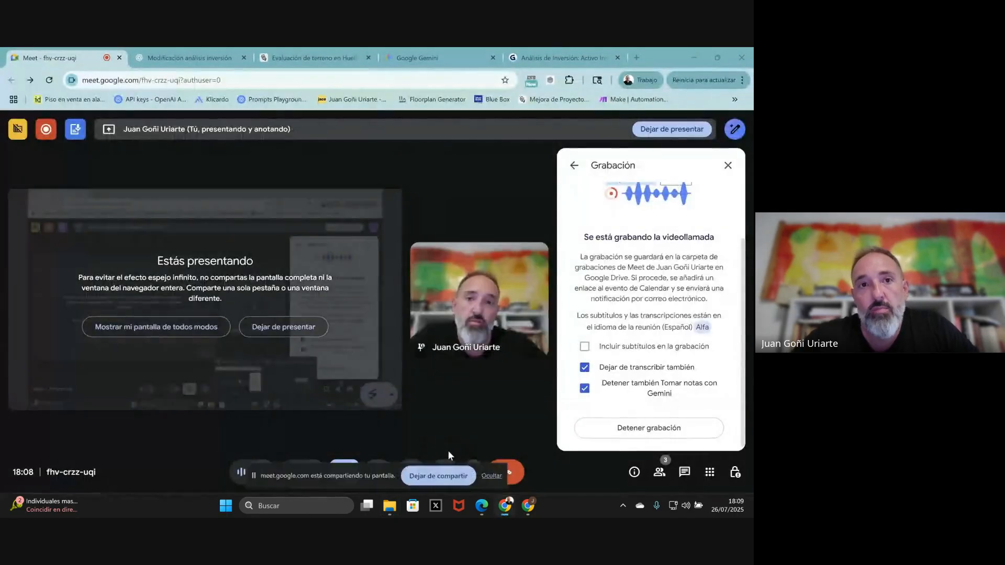
left_click(307, 56)
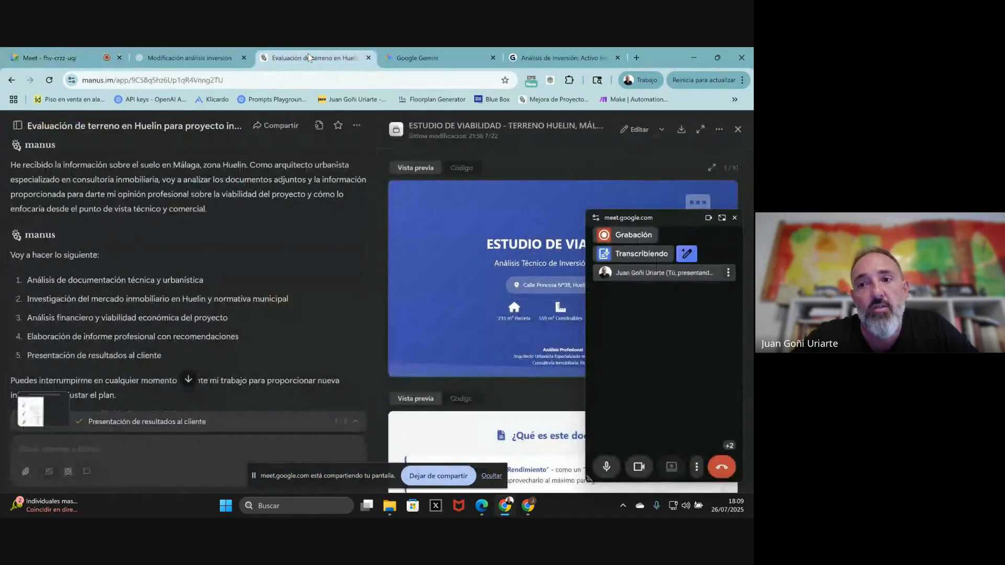
left_click_drag(664, 218, 662, 515)
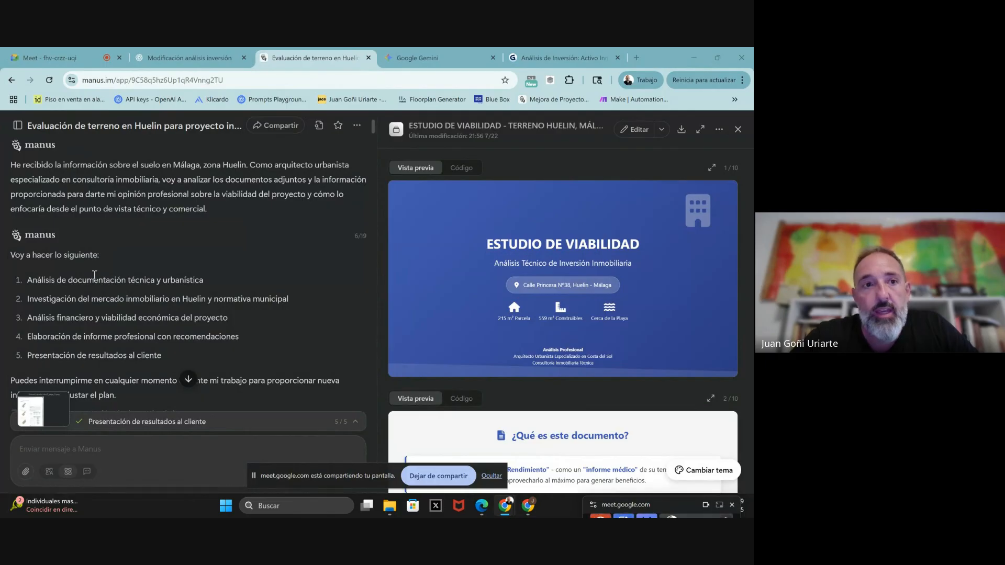
scroll(94, 274, "up", 4)
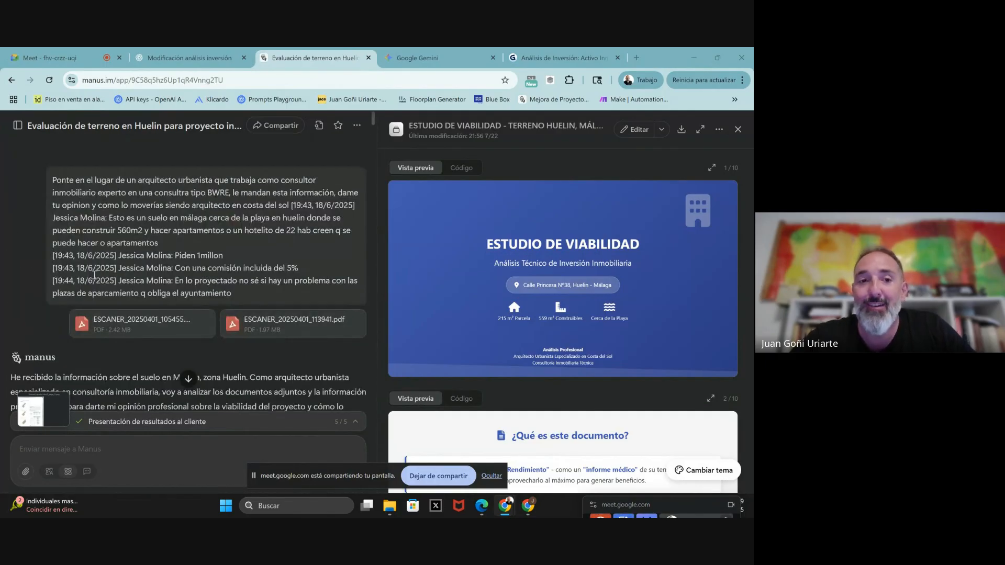
scroll(107, 227, "down", 3)
scroll(108, 227, "down", 1)
scroll(107, 226, "up", 2)
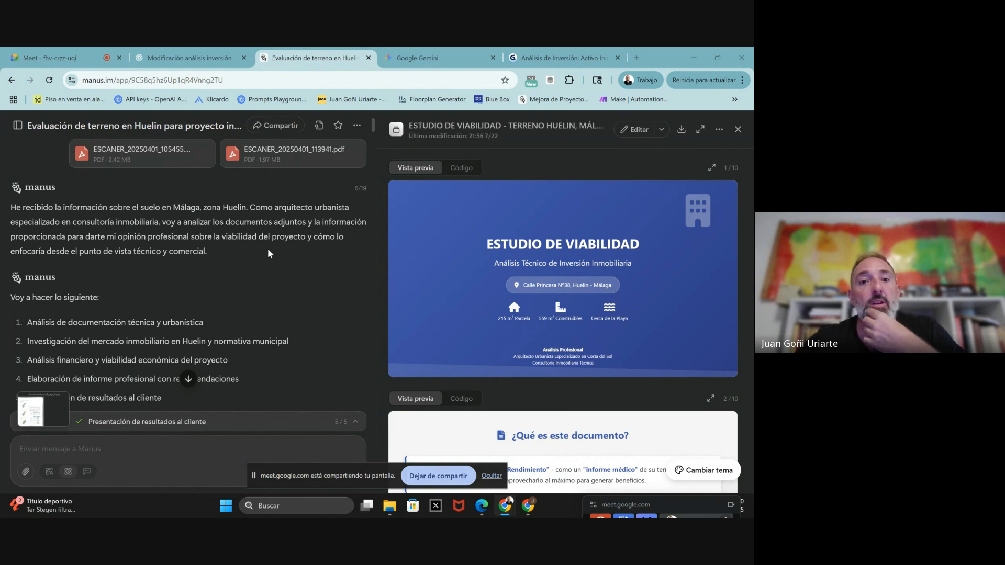
- Scroll the Huelin task chat down to the RESUMEN EJECUTIVO and ANÁLISIS FINANCIERO sections
scroll(268, 251, "down", 3)
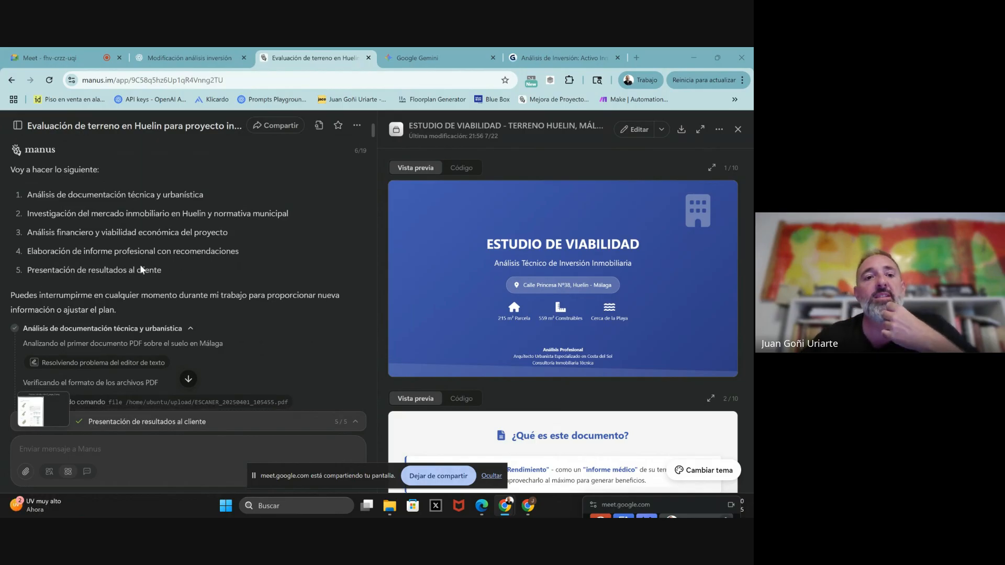
scroll(140, 265, "down", 3)
scroll(140, 265, "down", 10)
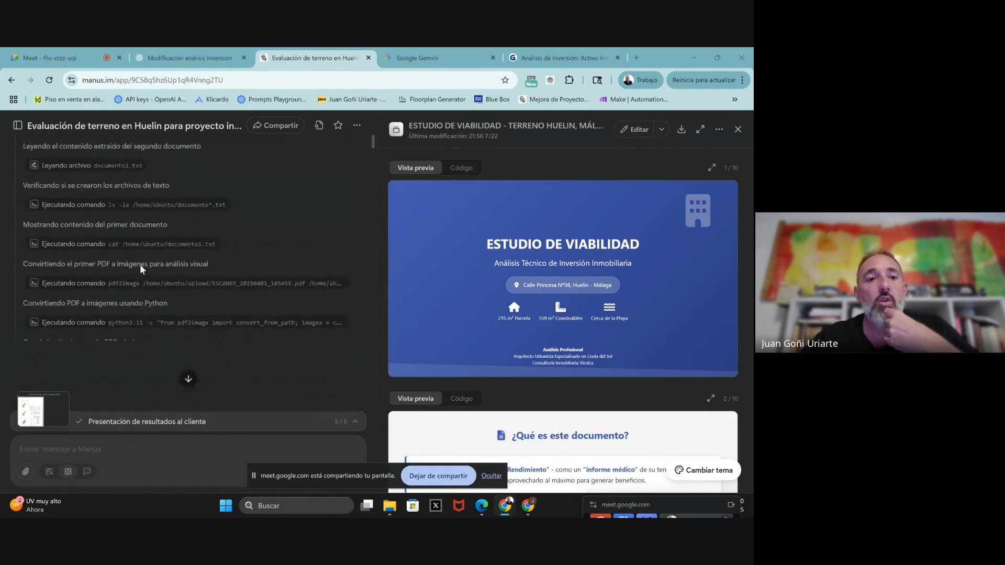
scroll(140, 265, "down", 5)
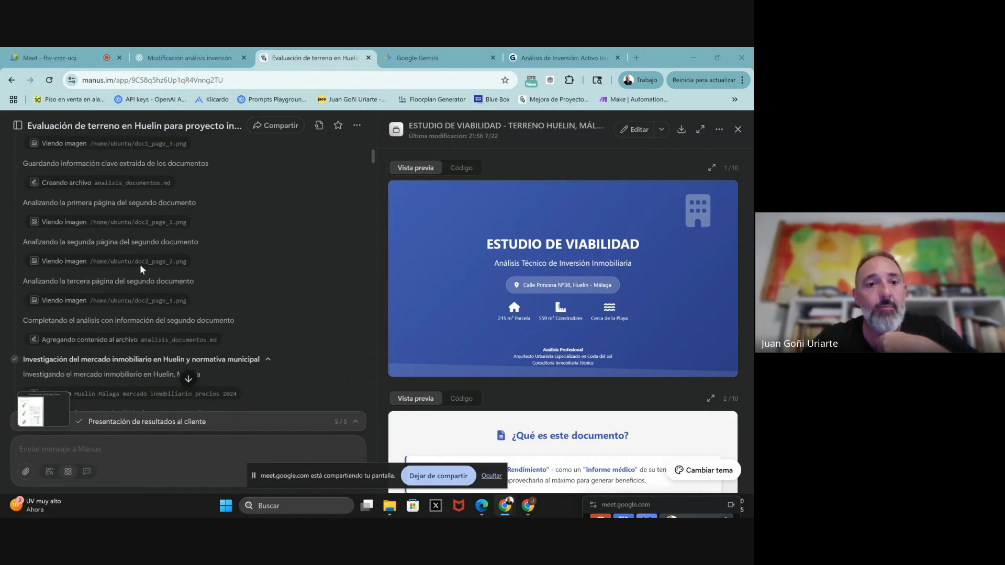
scroll(140, 265, "down", 8)
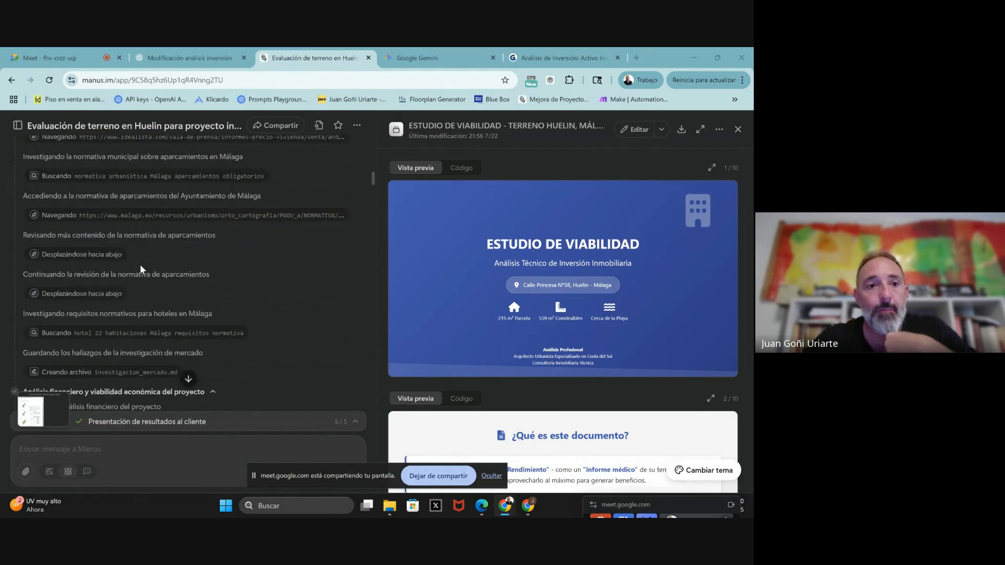
scroll(140, 265, "down", 10)
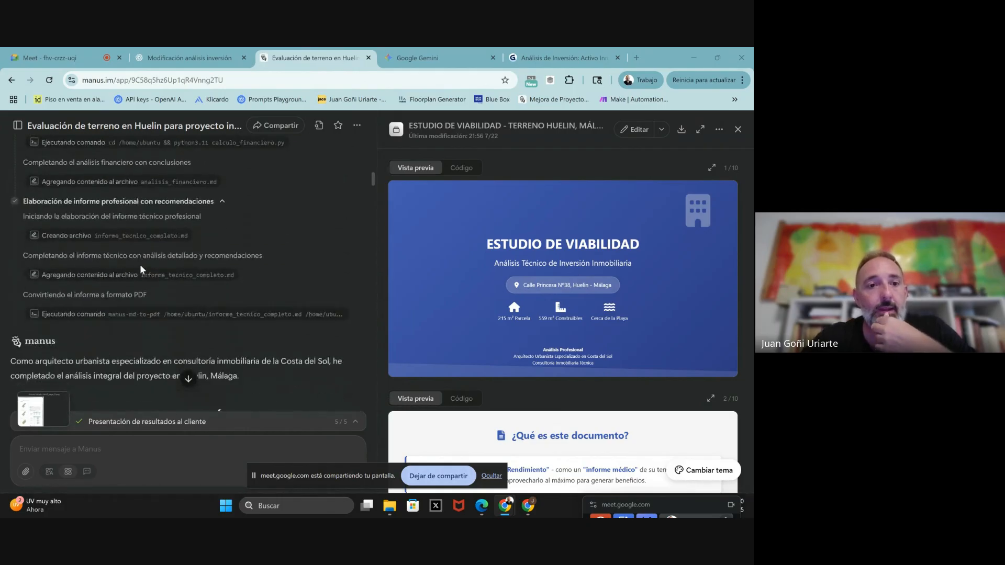
scroll(140, 265, "down", 1)
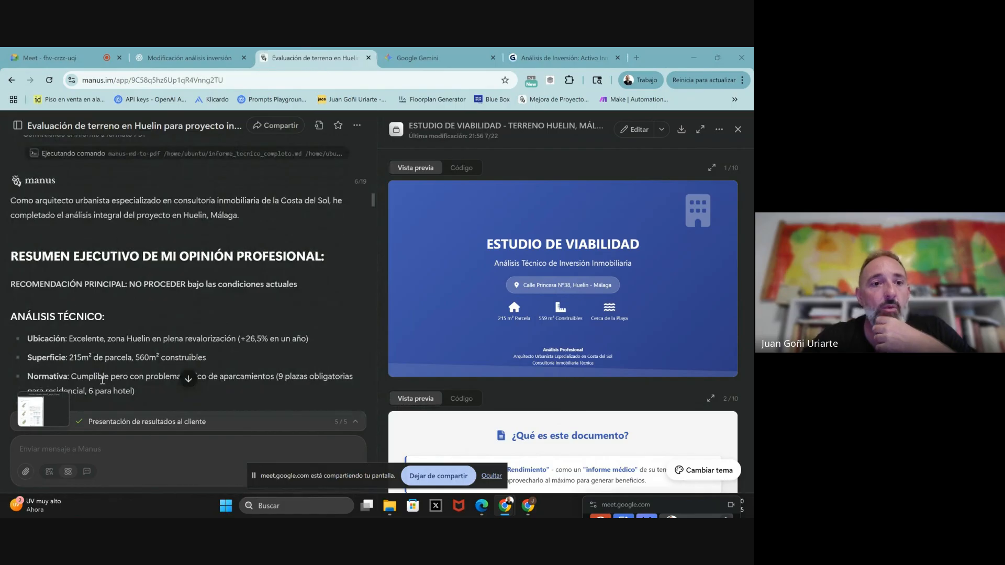
scroll(116, 320, "down", 4)
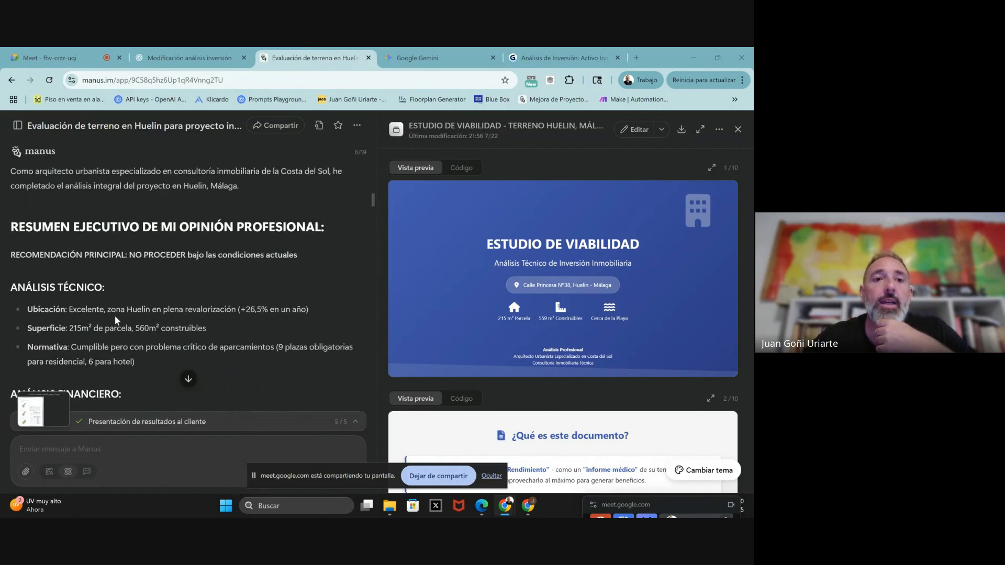
scroll(115, 320, "down", 3)
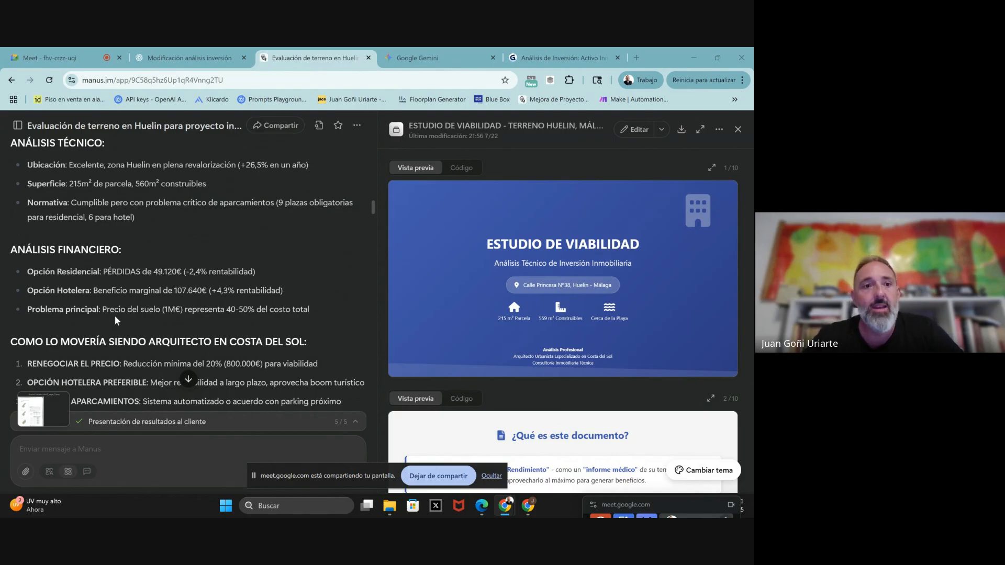
- Highlight the parking section of Manus's Huelin report reply
scroll(186, 276, "down", 4)
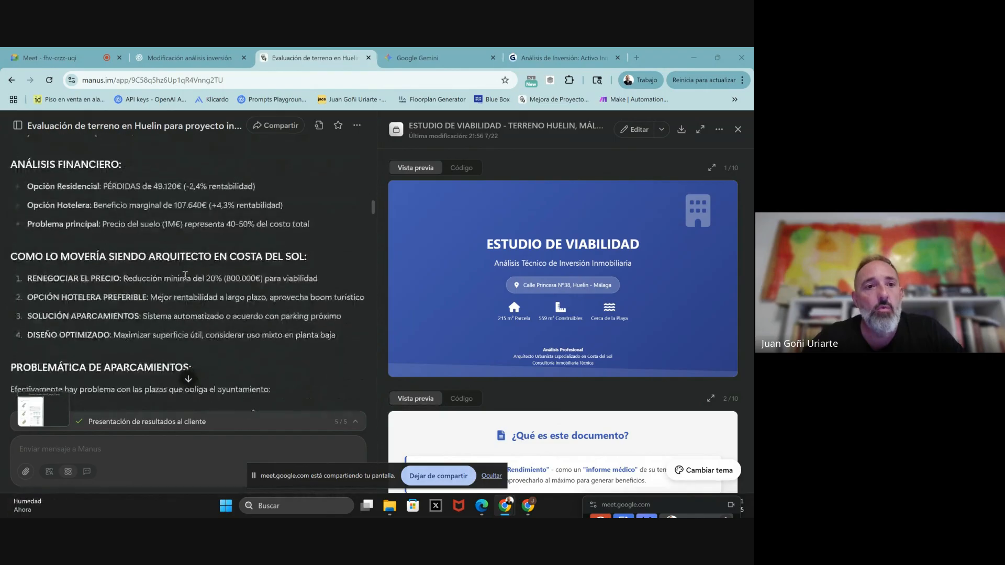
scroll(186, 276, "down", 1)
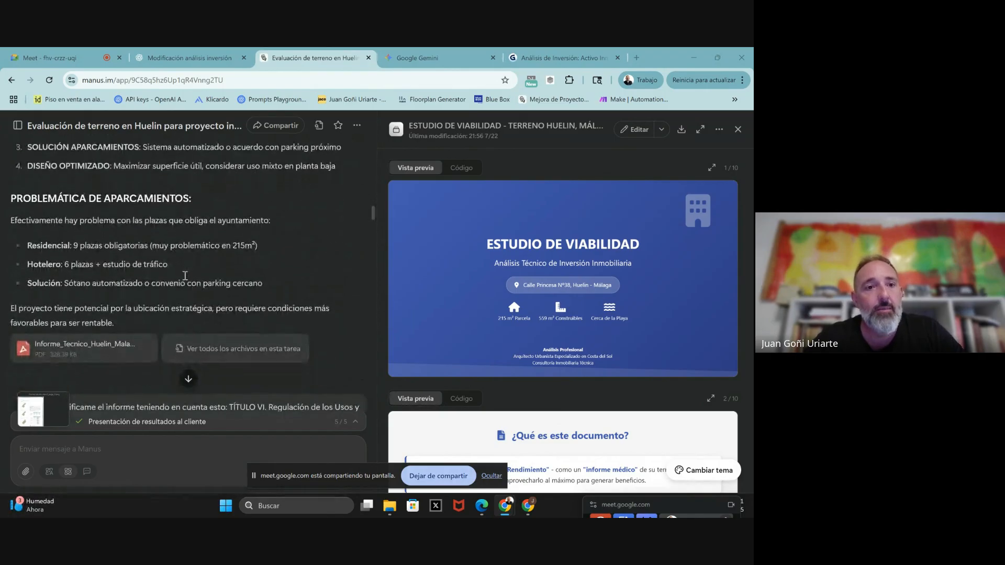
left_click_drag(267, 268, 7, 188)
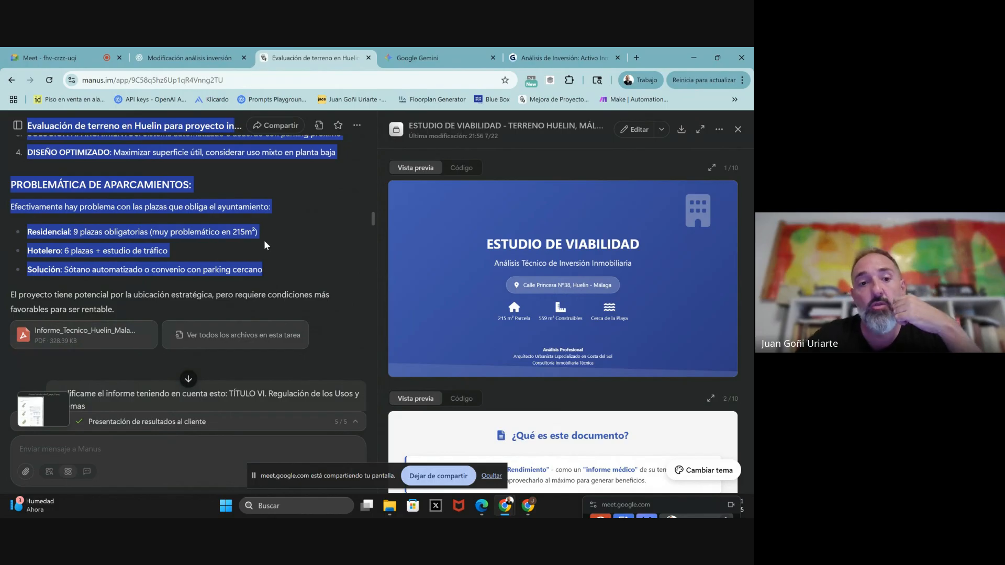
- Highlight the 'modifícame el informe' follow-up citing Article 6.7.4 parking exemptions
scroll(264, 240, "down", 3)
scroll(264, 240, "down", 5)
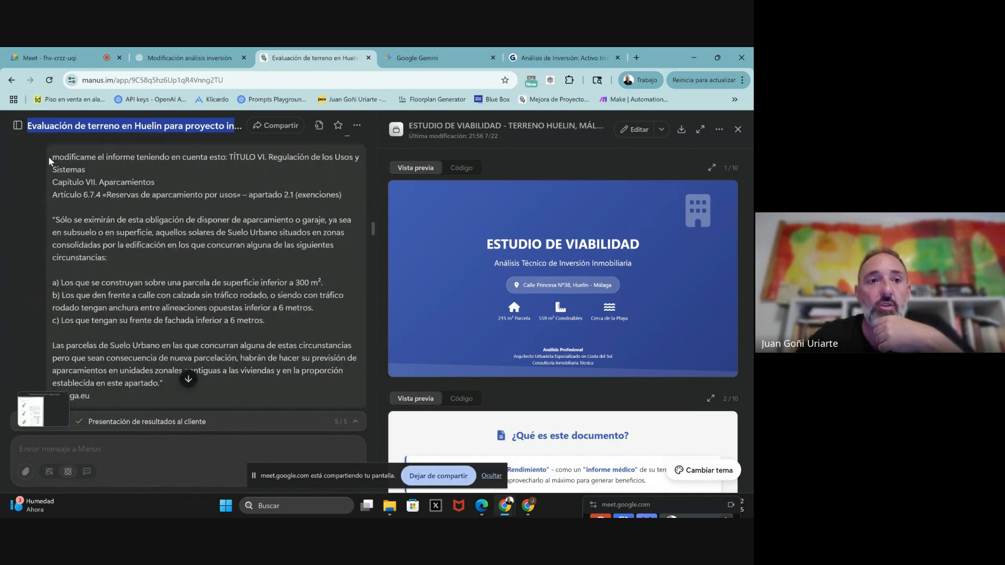
left_click_drag(55, 158, 148, 403)
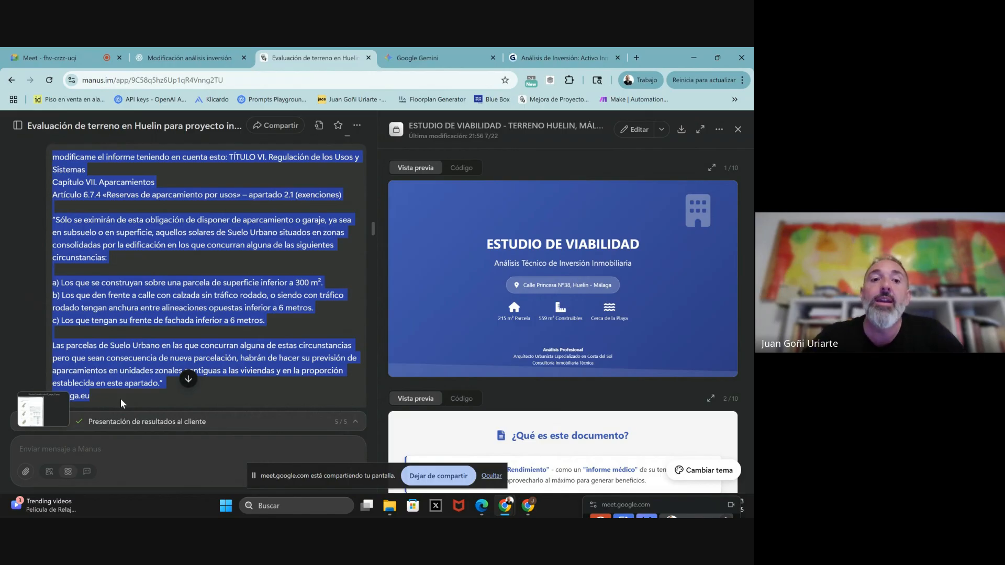
scroll(138, 314, "down", 1)
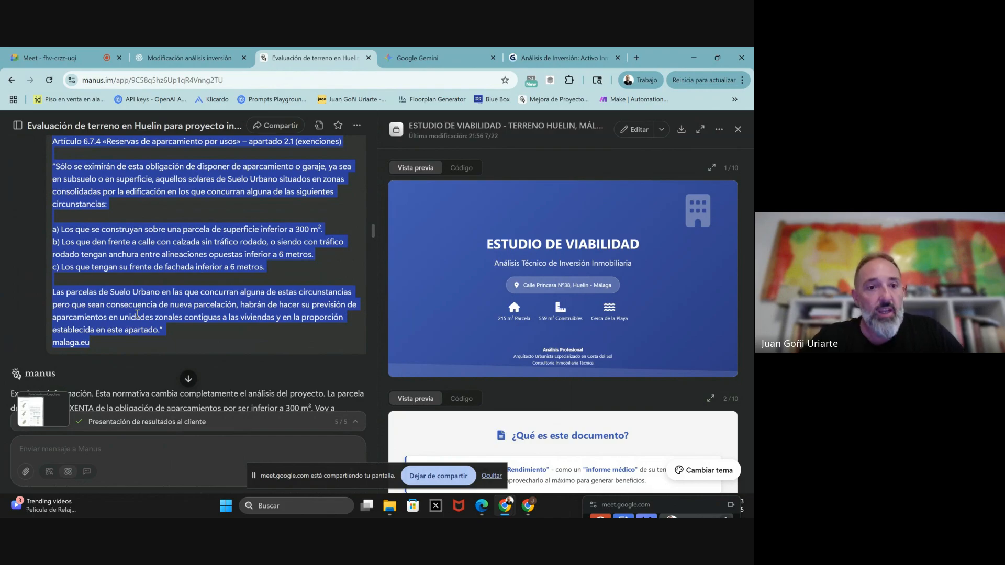
scroll(137, 315, "down", 3)
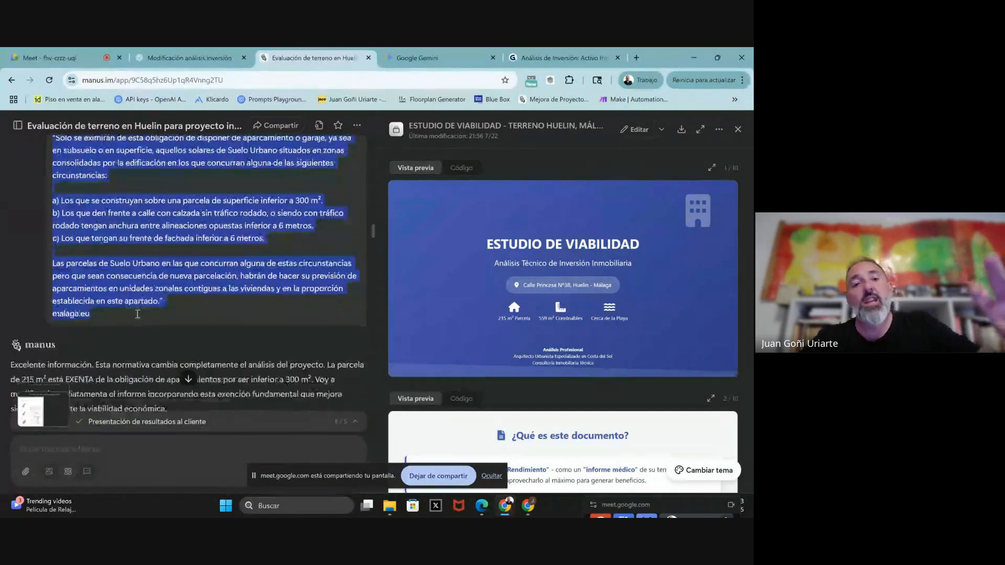
scroll(137, 312, "down", 10)
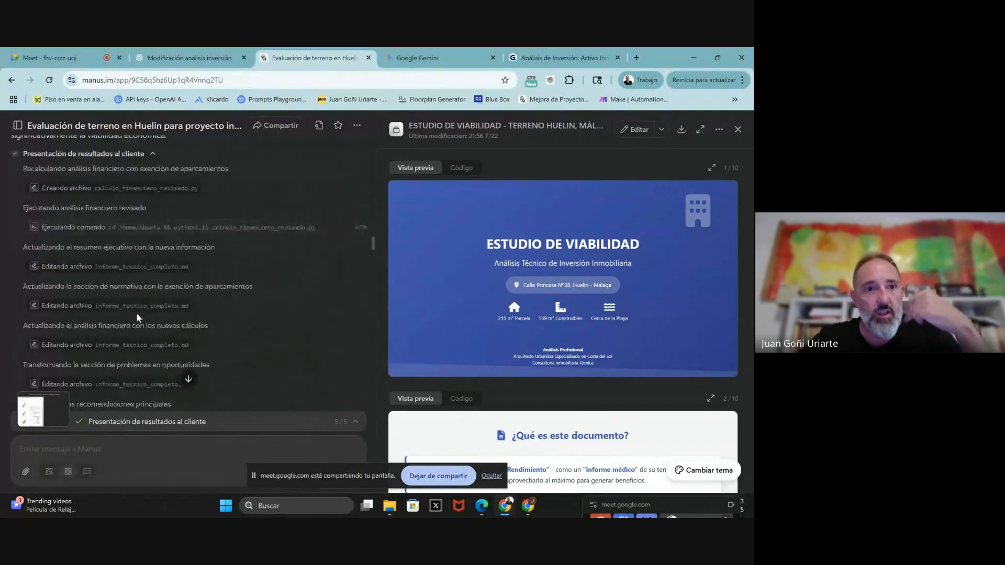
scroll(137, 316, "down", 1)
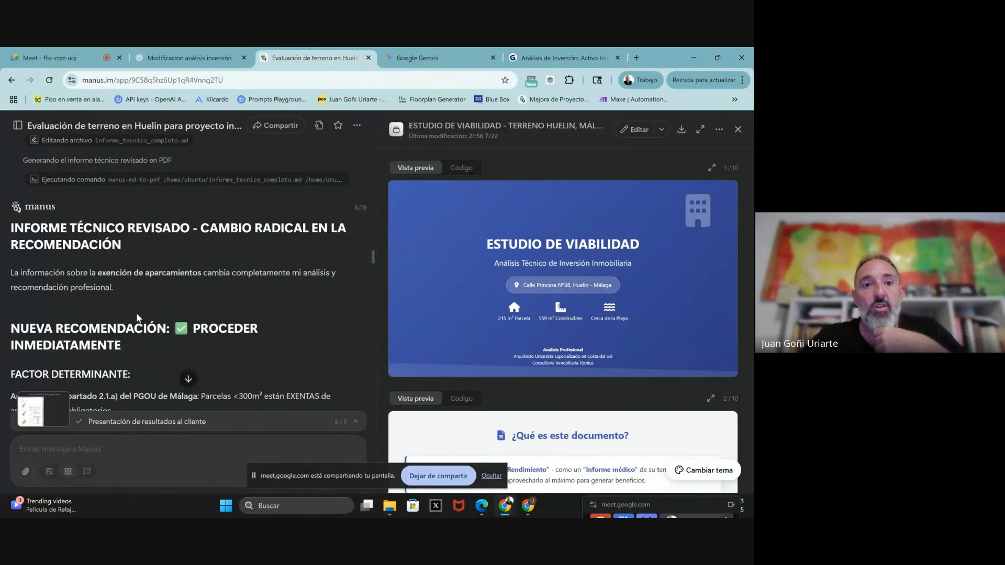
scroll(139, 318, "down", 1)
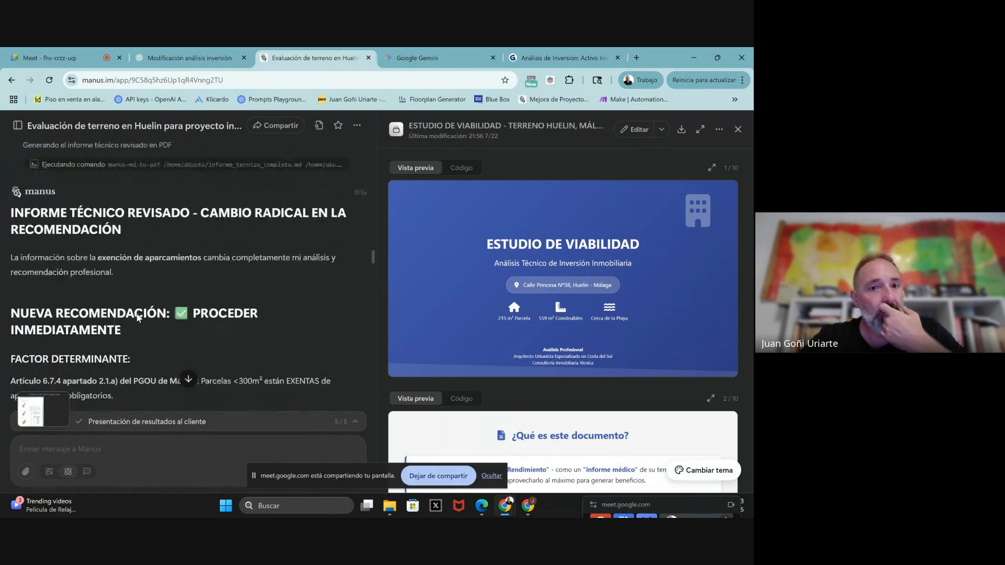
scroll(138, 313, "down", 2)
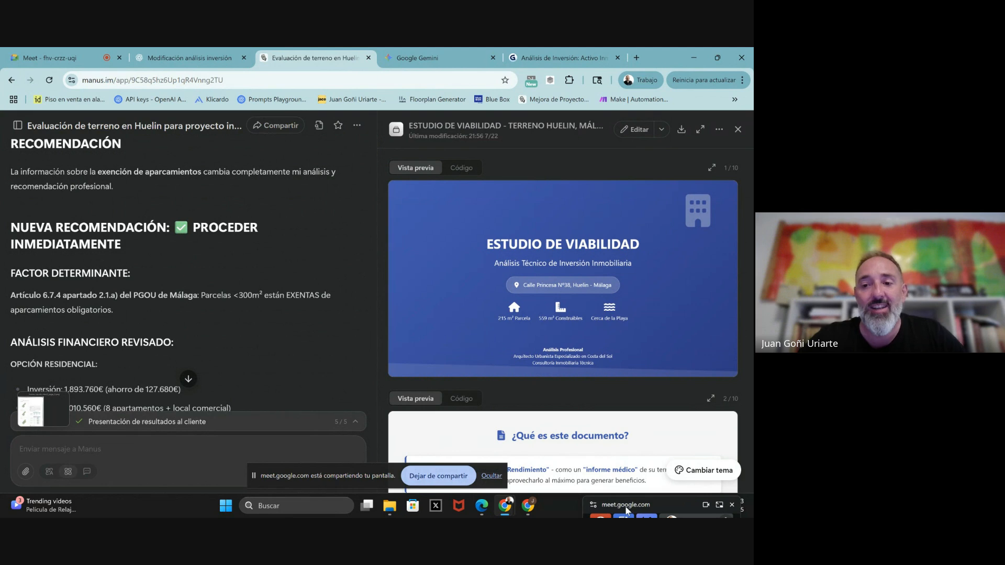
left_click_drag(637, 502, 640, 508)
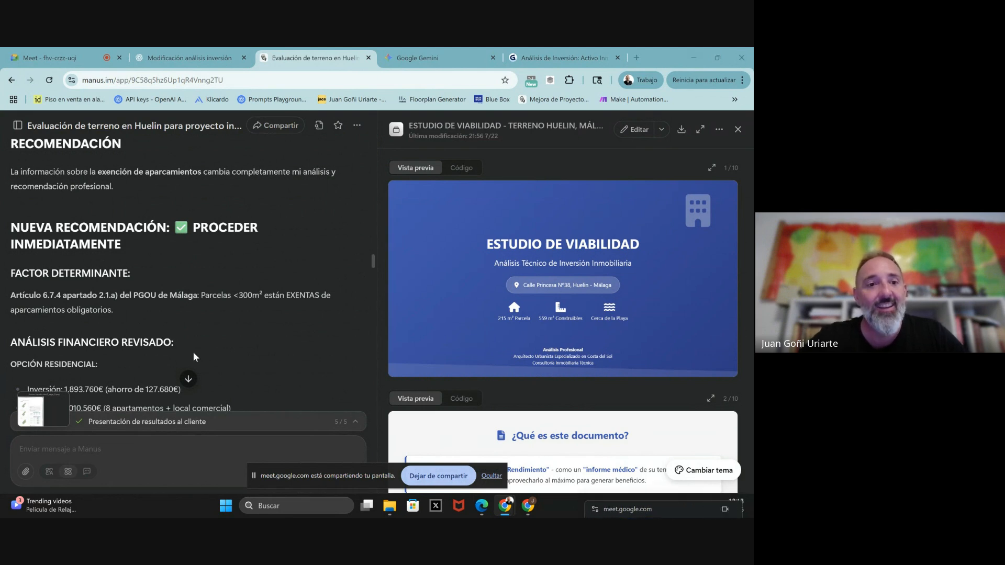
scroll(193, 352, "down", 6)
scroll(194, 357, "down", 6)
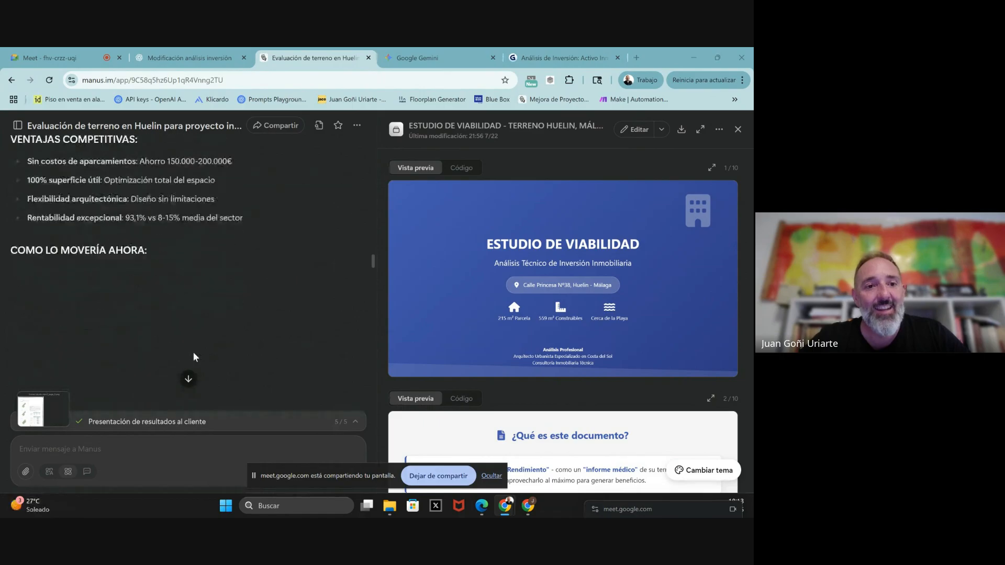
scroll(194, 357, "up", 2)
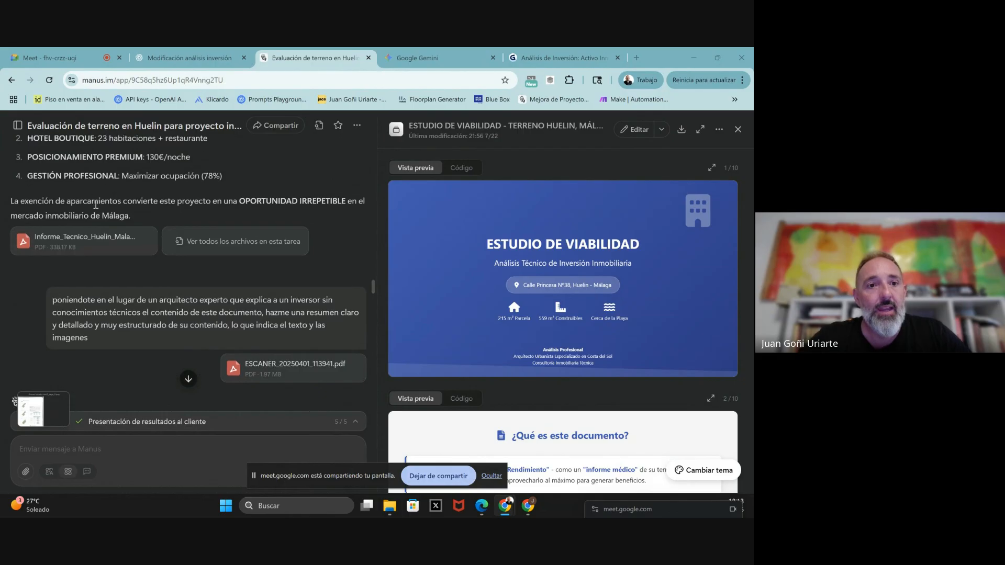
scroll(96, 204, "down", 1)
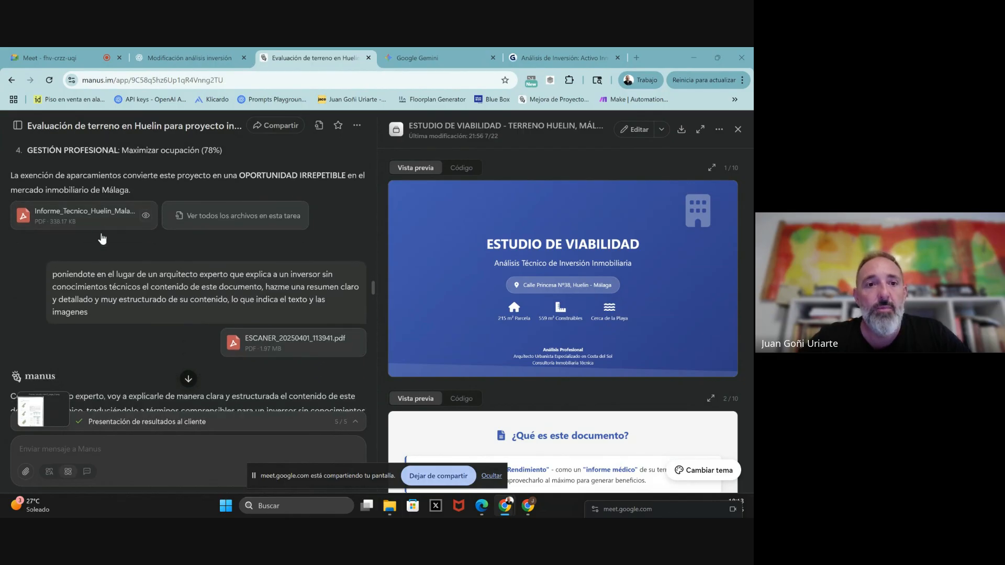
scroll(131, 291, "down", 1)
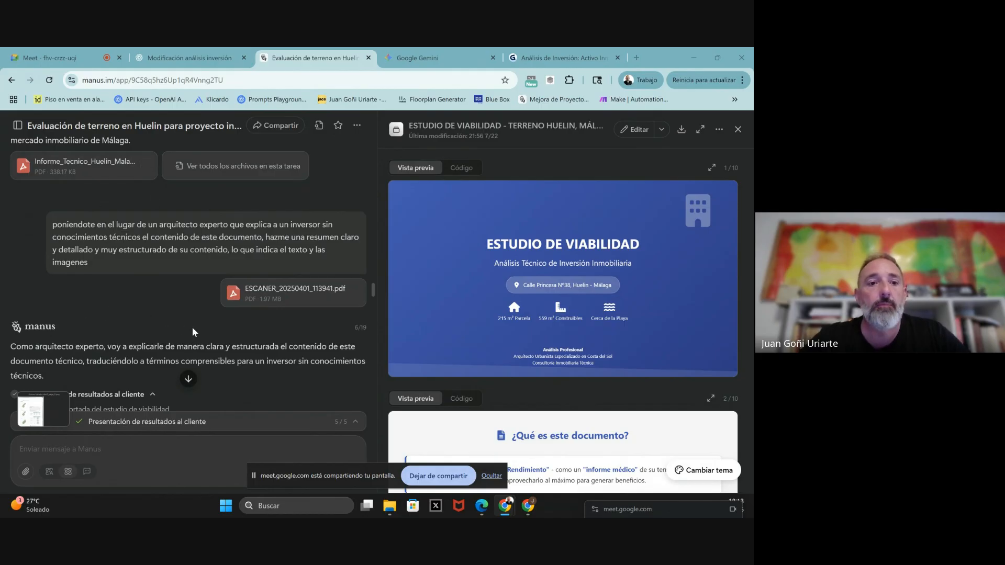
scroll(192, 327, "down", 2)
scroll(192, 328, "down", 7)
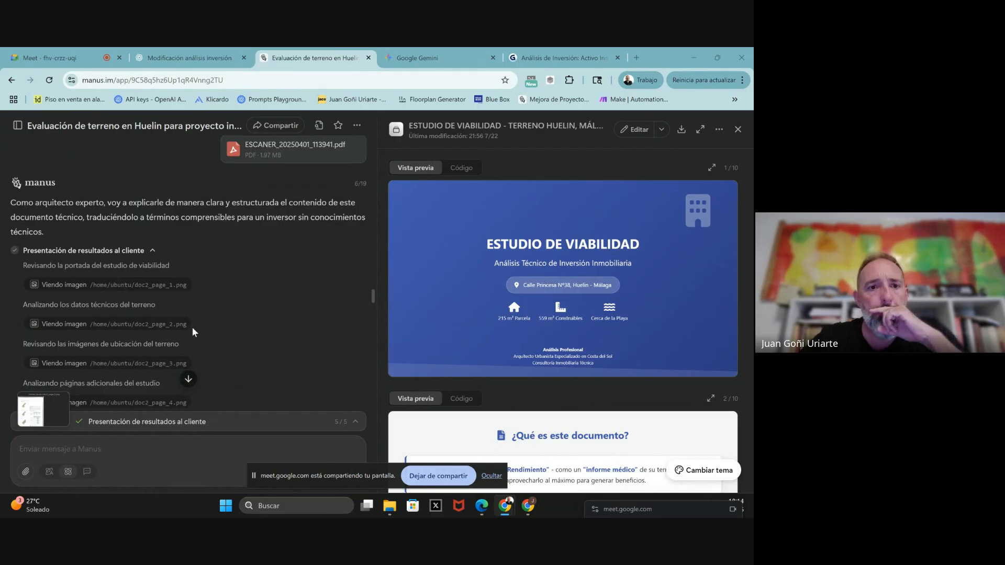
scroll(192, 332, "down", 6)
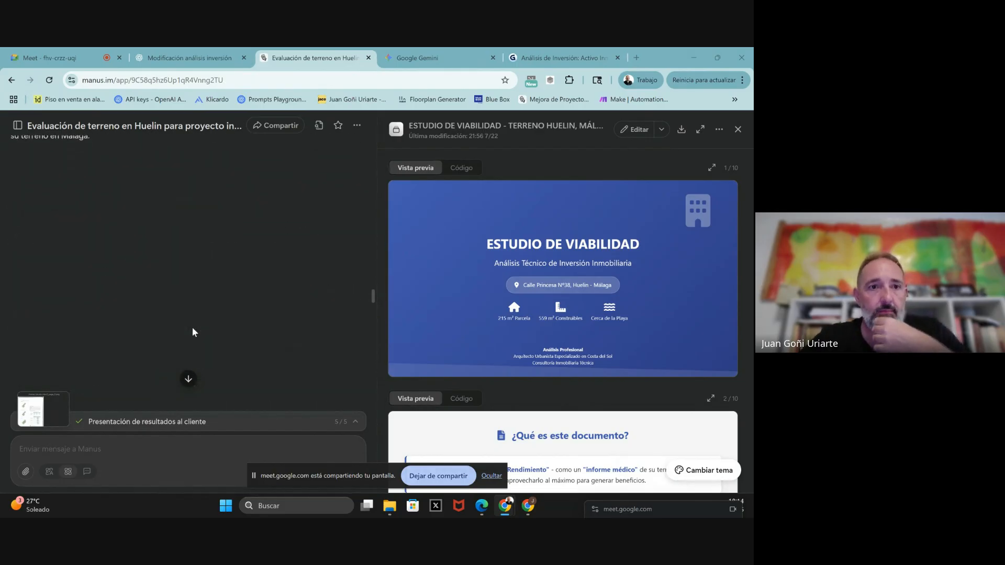
scroll(194, 332, "down", 8)
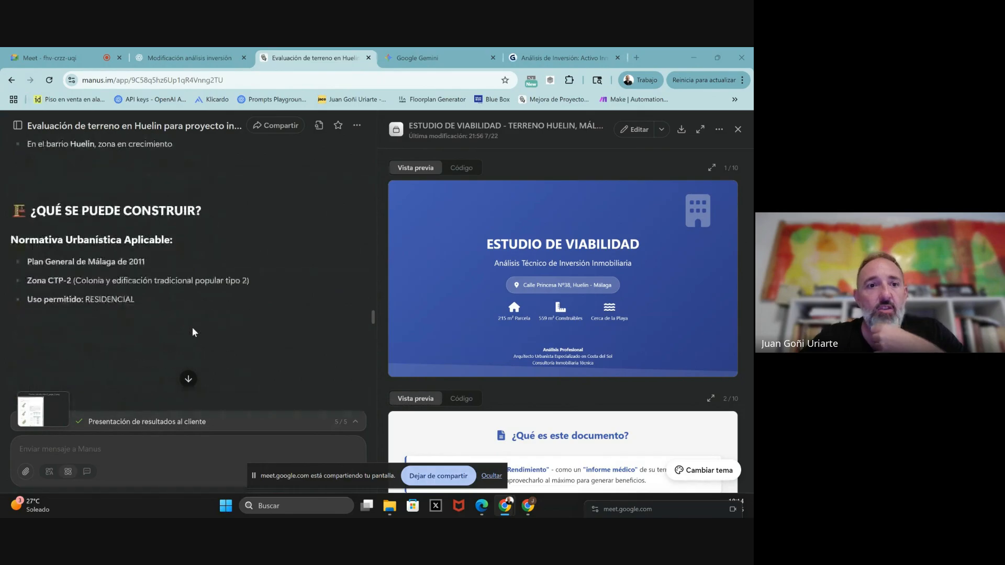
scroll(192, 332, "down", 7)
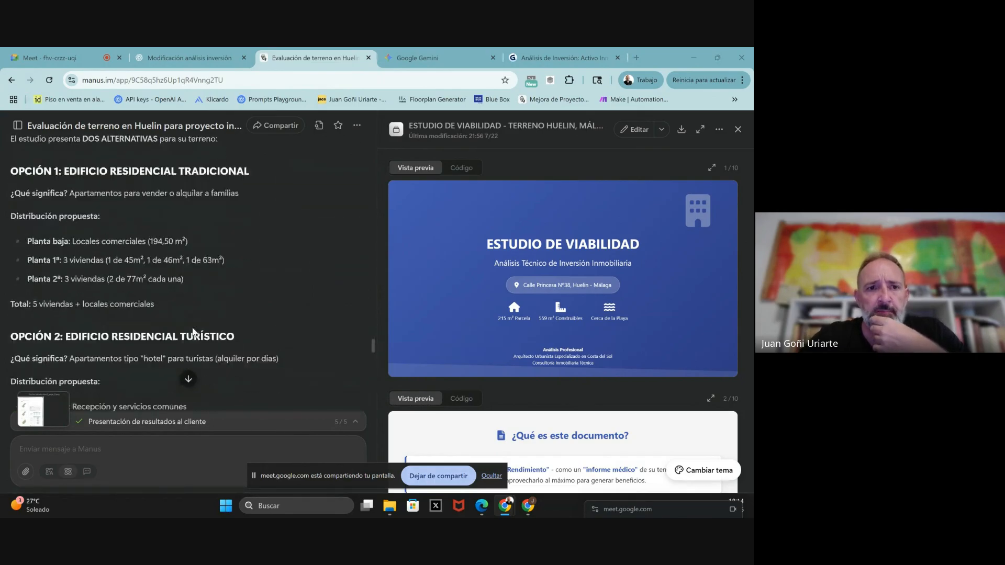
scroll(193, 332, "down", 8)
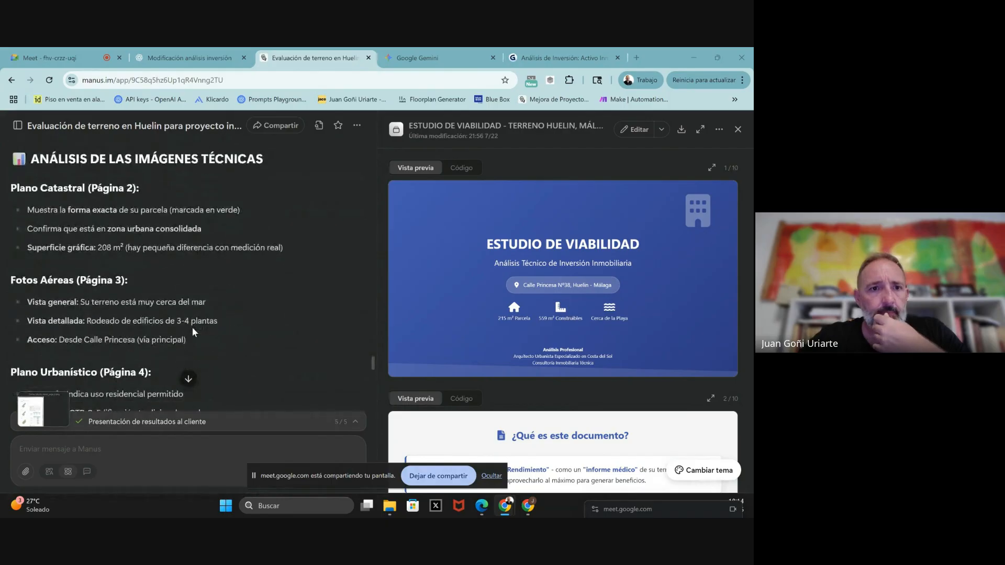
scroll(193, 332, "down", 8)
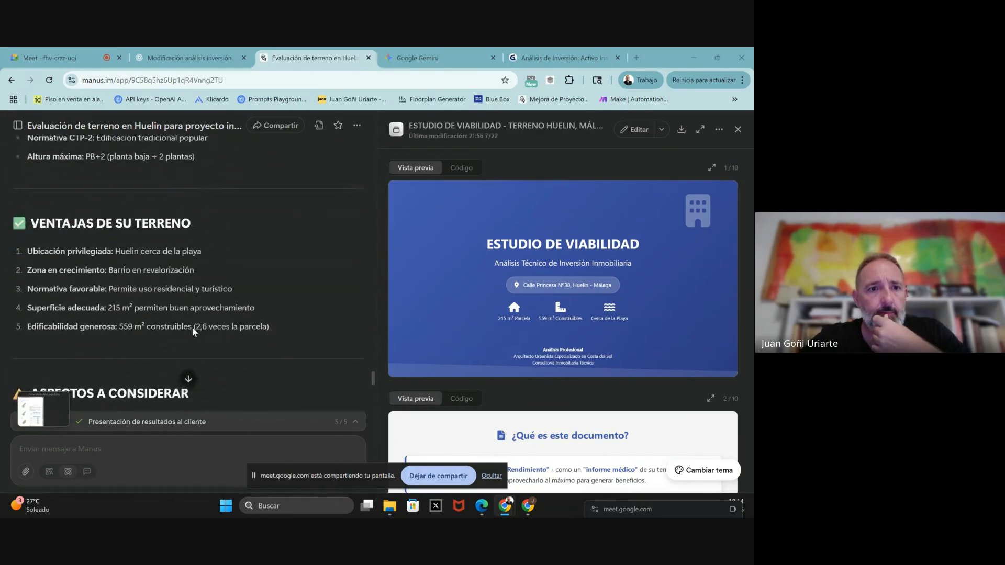
scroll(192, 332, "down", 4)
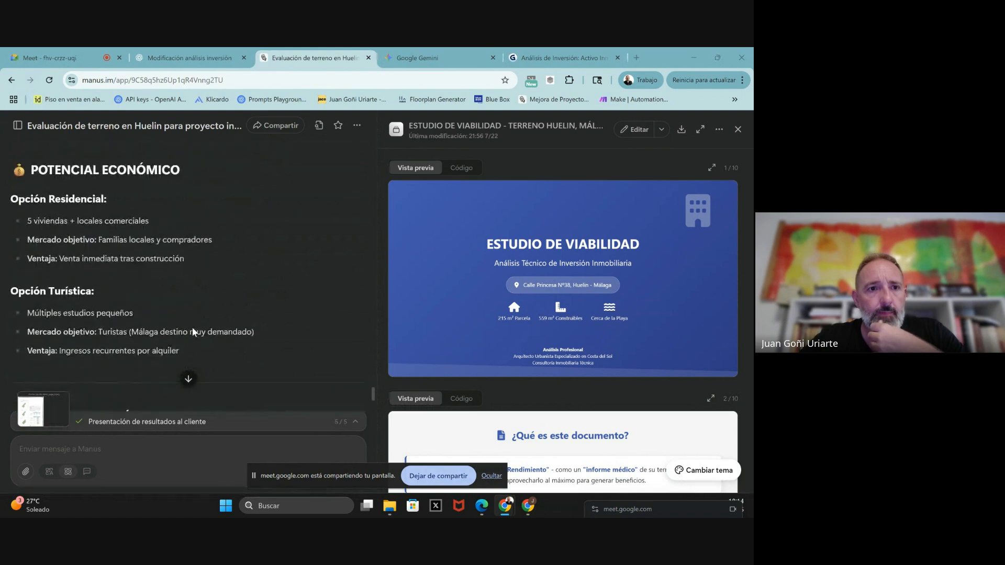
scroll(193, 332, "down", 10)
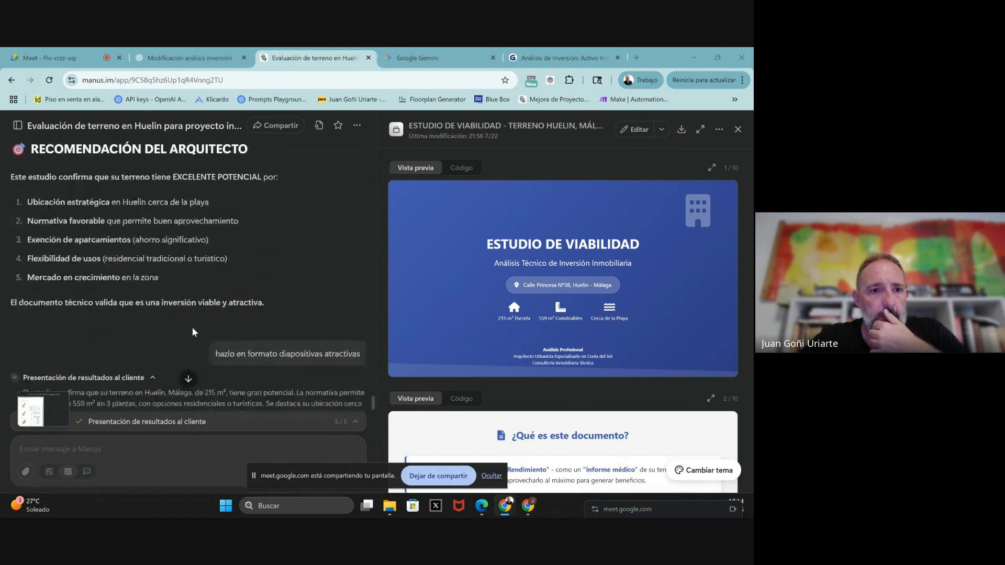
scroll(193, 332, "down", 8)
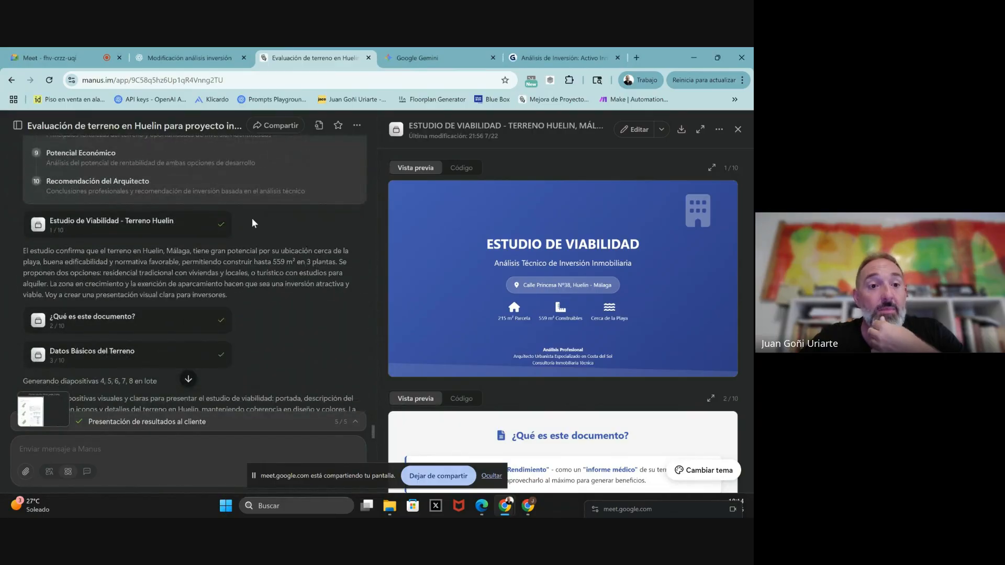
scroll(252, 218, "down", 2)
scroll(252, 220, "down", 3)
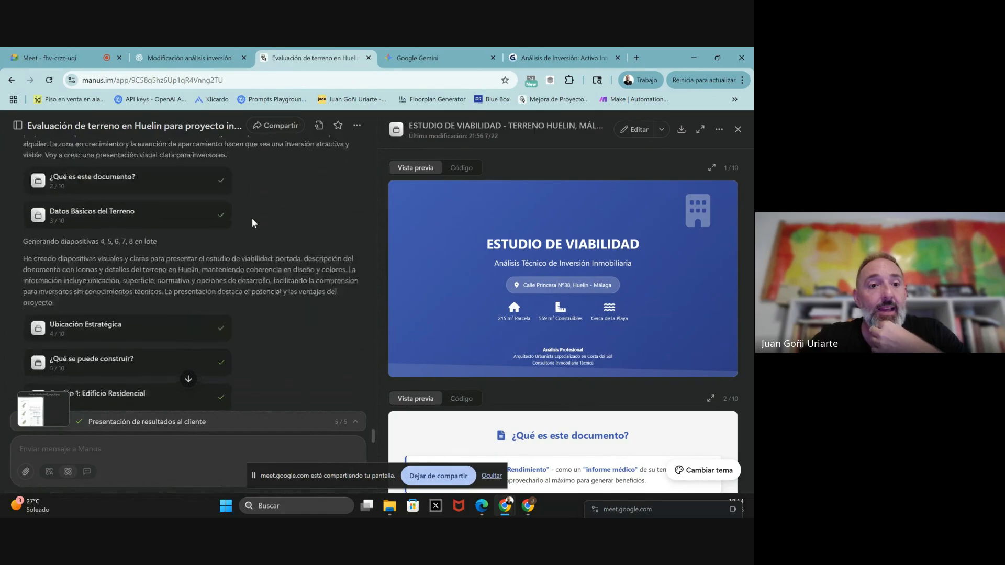
scroll(253, 219, "up", 3)
scroll(252, 218, "up", 1)
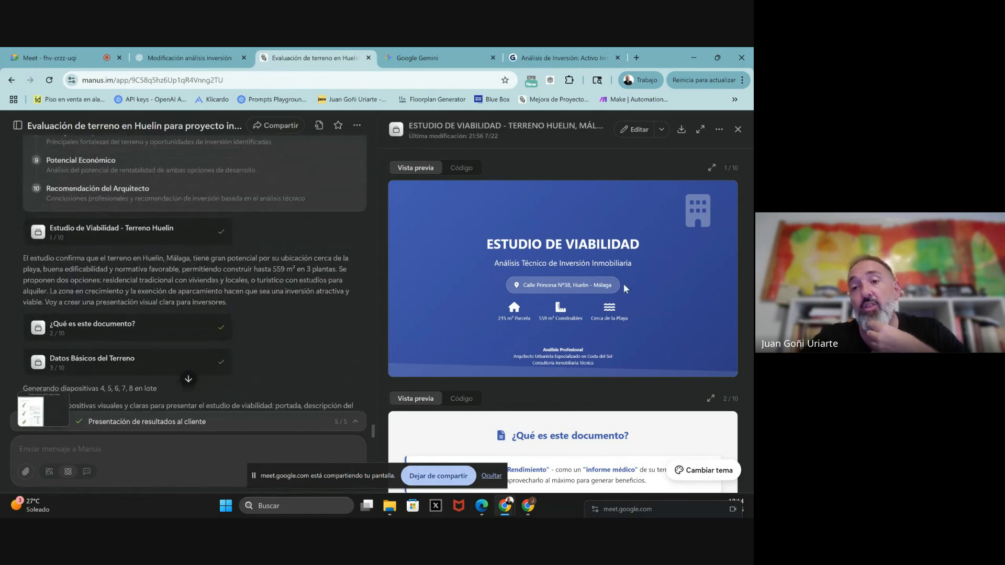
scroll(623, 283, "down", 2)
scroll(623, 284, "down", 6)
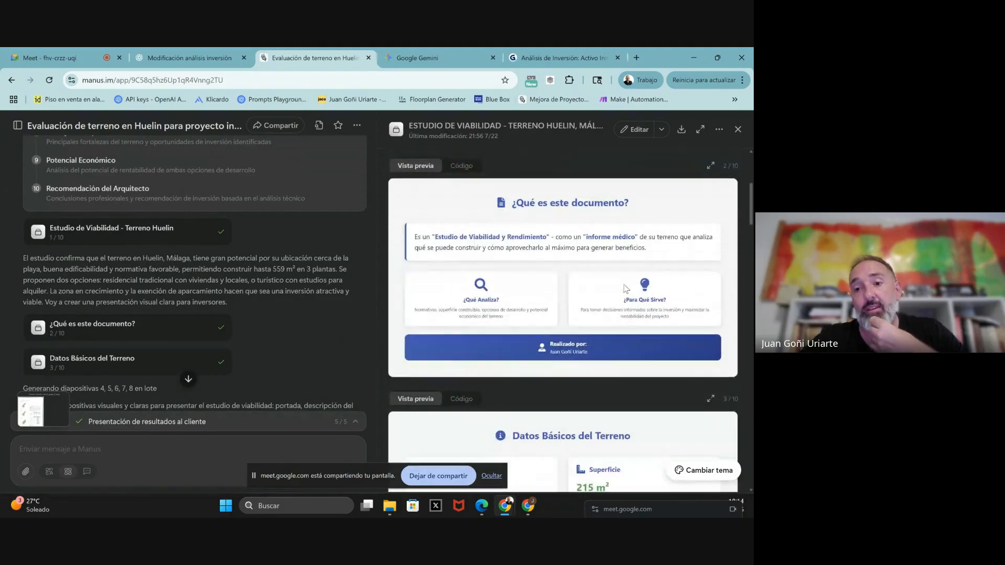
scroll(626, 288, "down", 5)
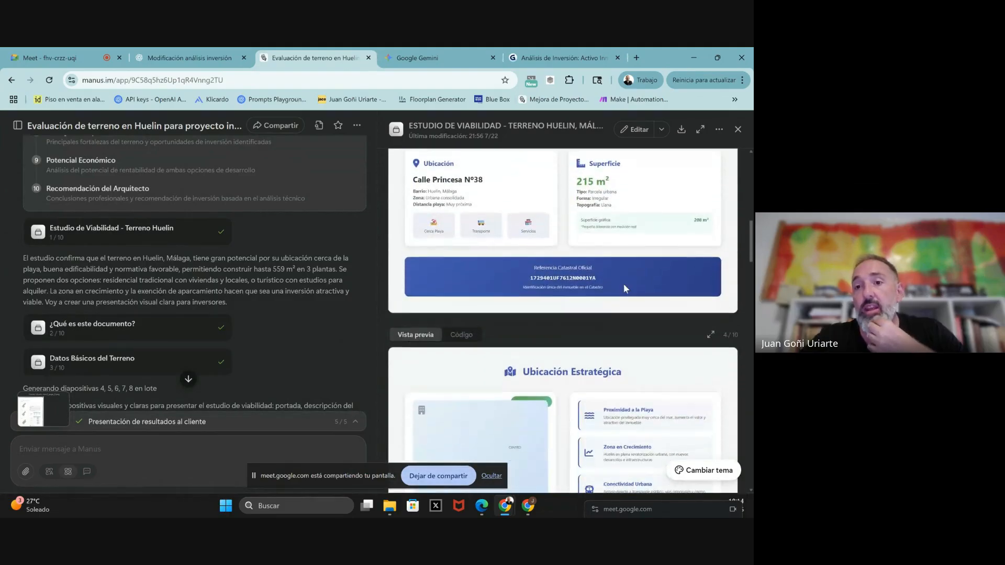
scroll(625, 288, "down", 6)
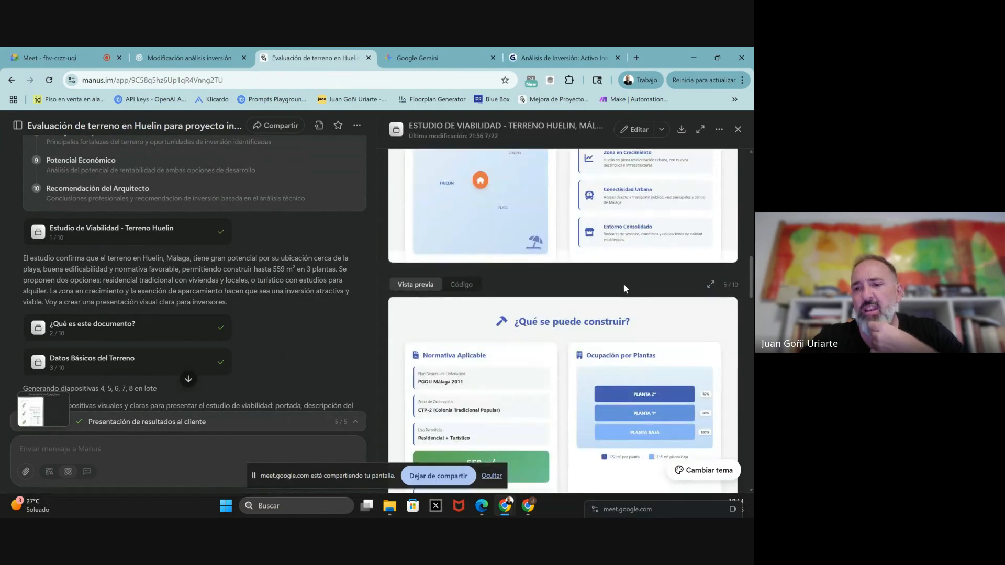
scroll(625, 288, "down", 5)
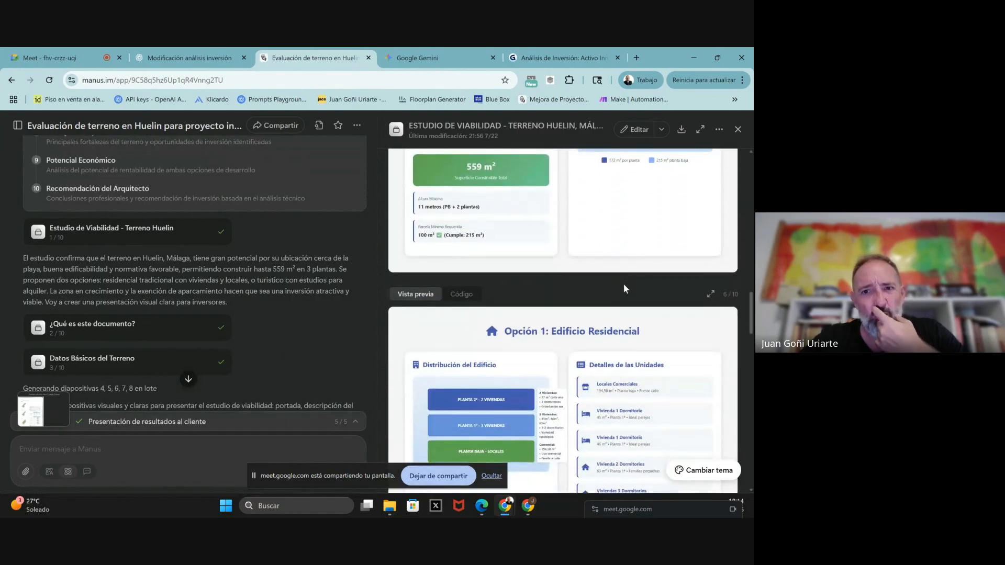
scroll(625, 288, "down", 1)
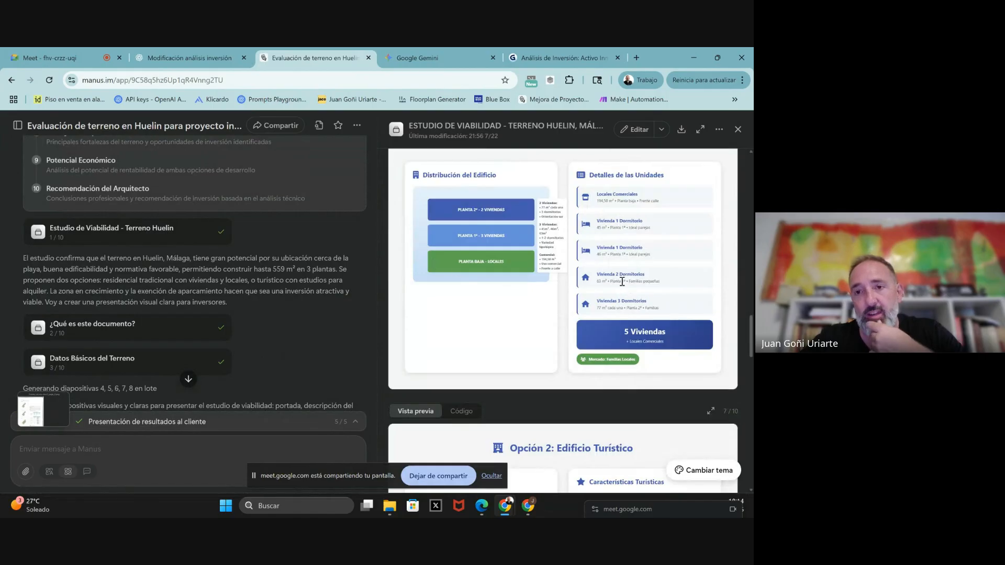
scroll(485, 329, "down", 5)
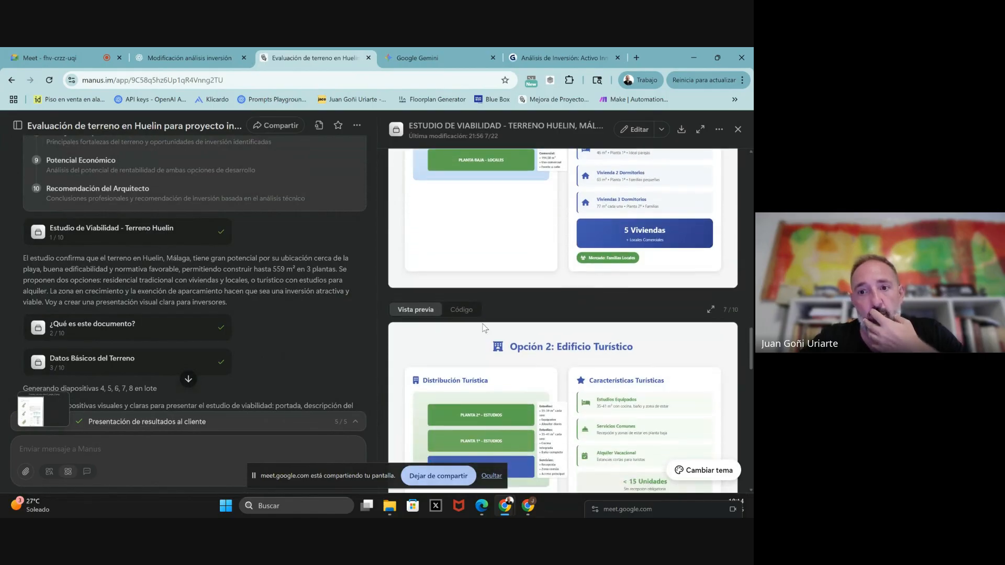
scroll(485, 328, "down", 5)
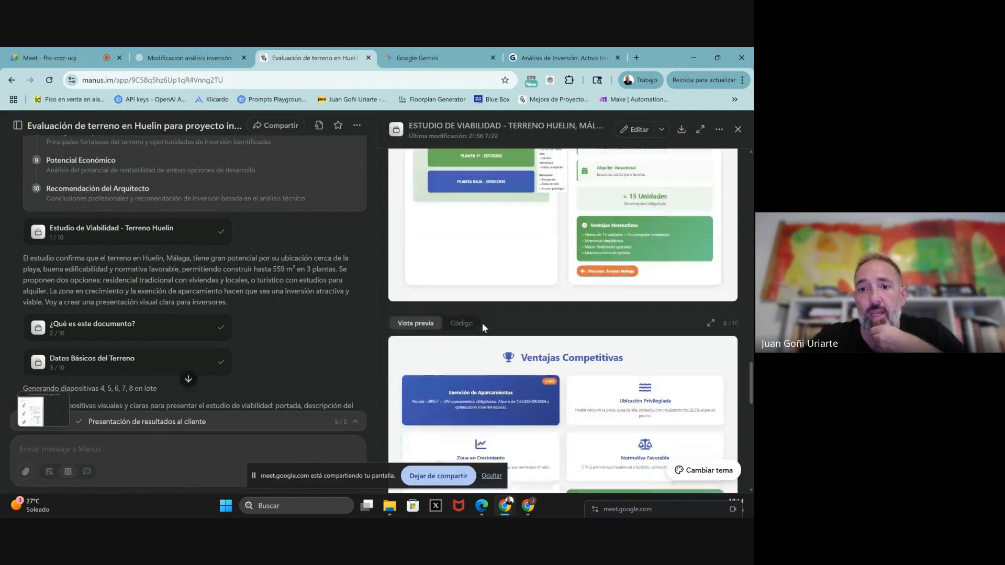
scroll(483, 324, "down", 5)
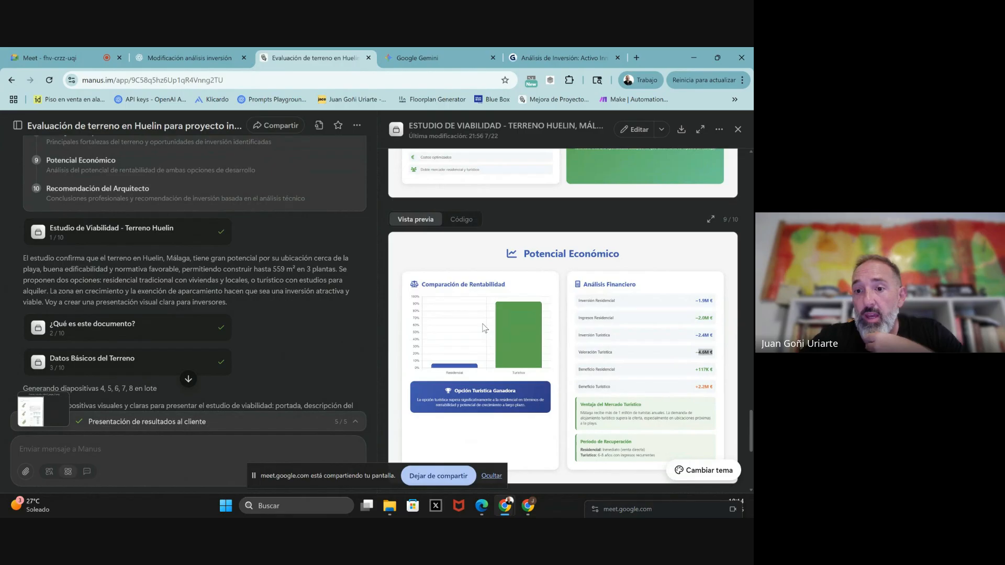
scroll(646, 386, "down", 1)
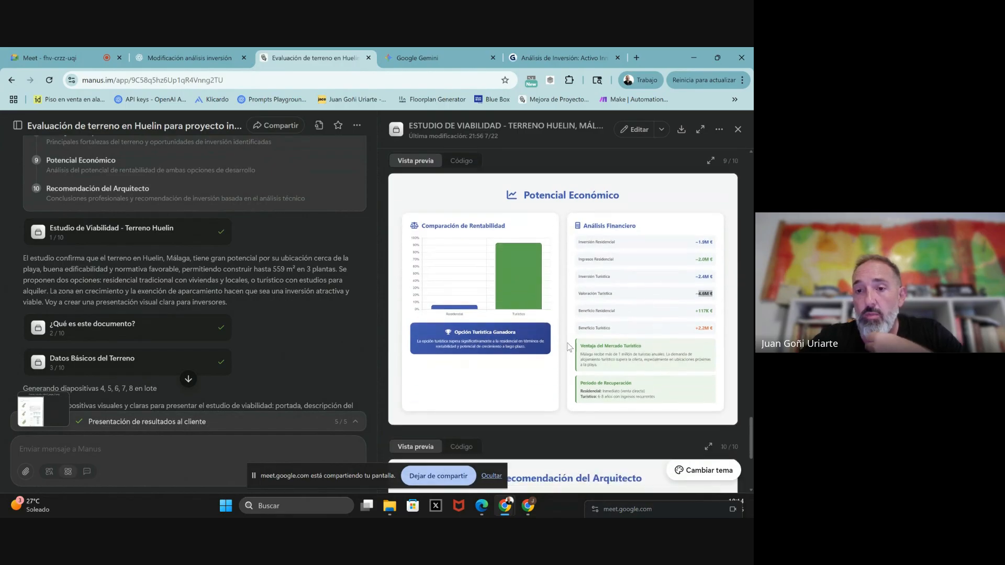
scroll(570, 347, "down", 4)
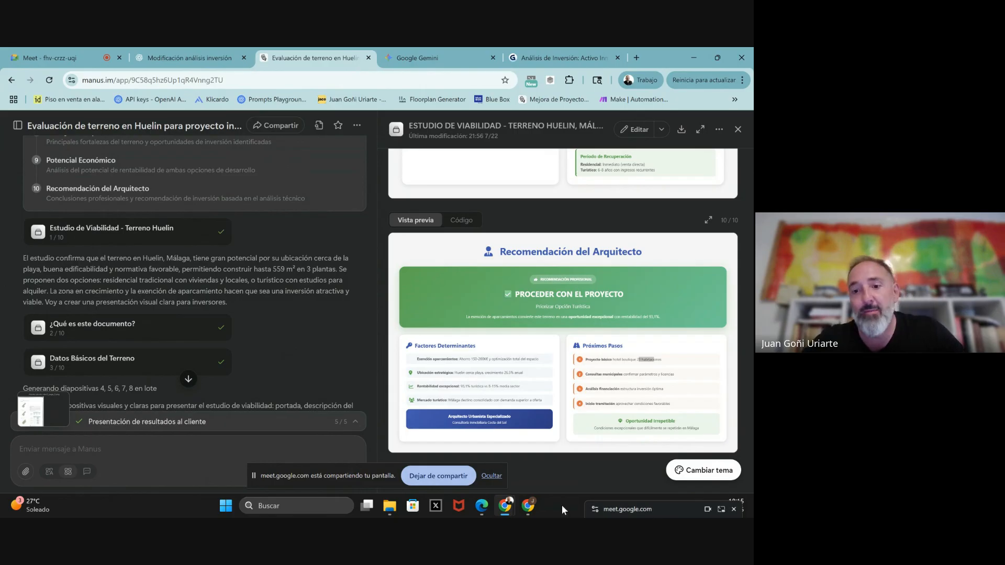
- Bring ChatGPT forward and switch the new chat to agent mode via Herramientas
left_click(529, 505)
left_click(305, 309)
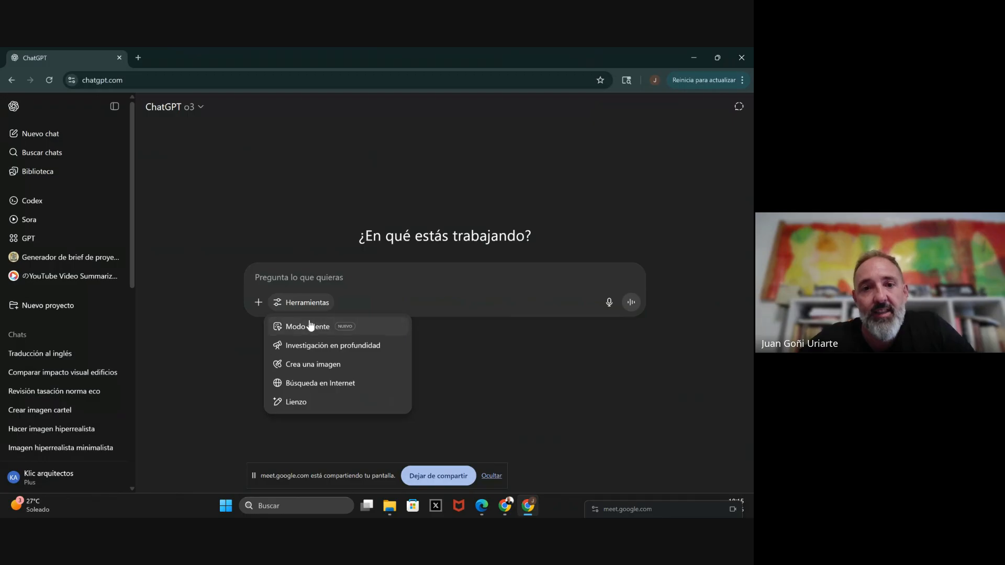
left_click(310, 326)
- Attach the five plot documents from the folder to the agent task
left_click(258, 302)
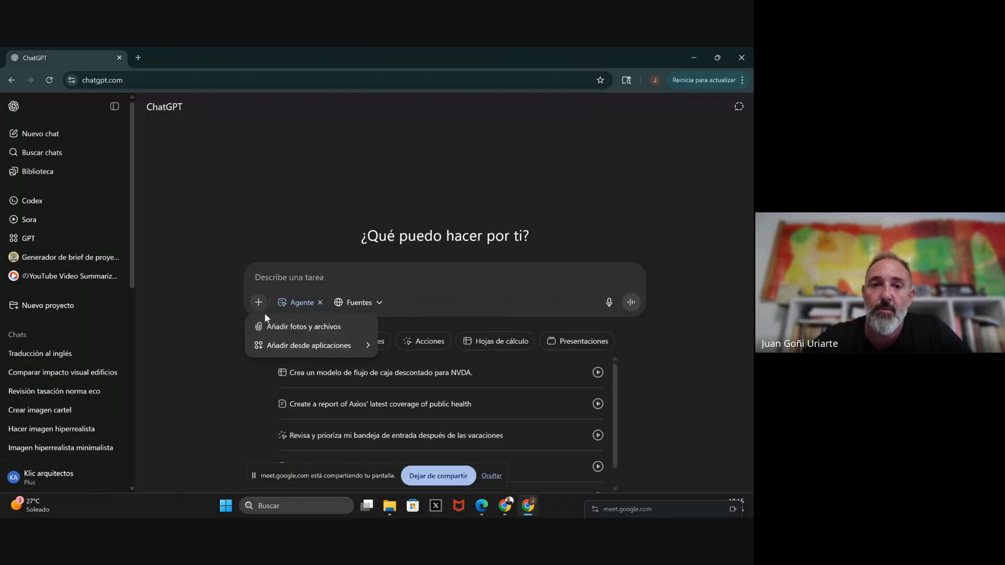
left_click(282, 330)
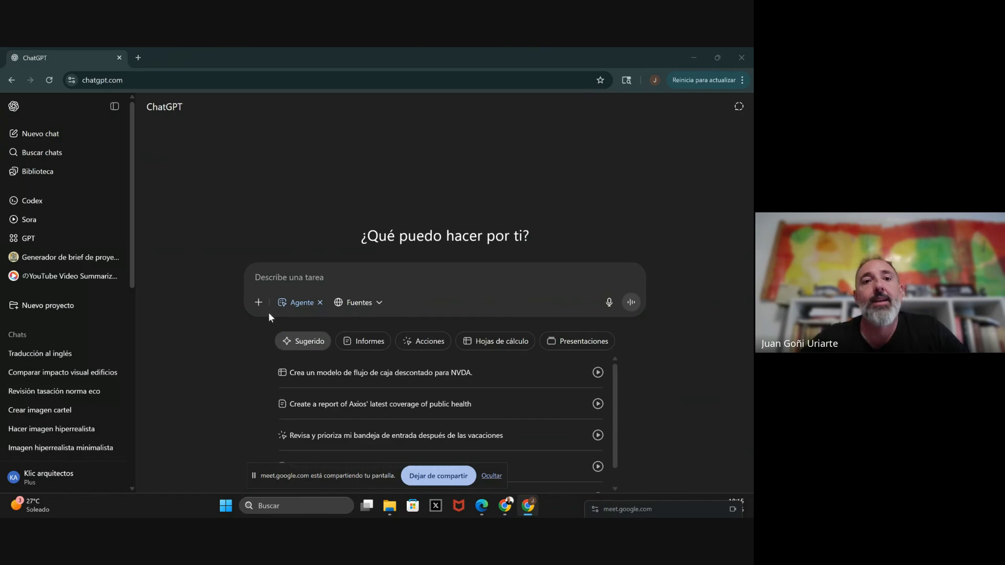
left_click_drag(155, 202, 136, 115)
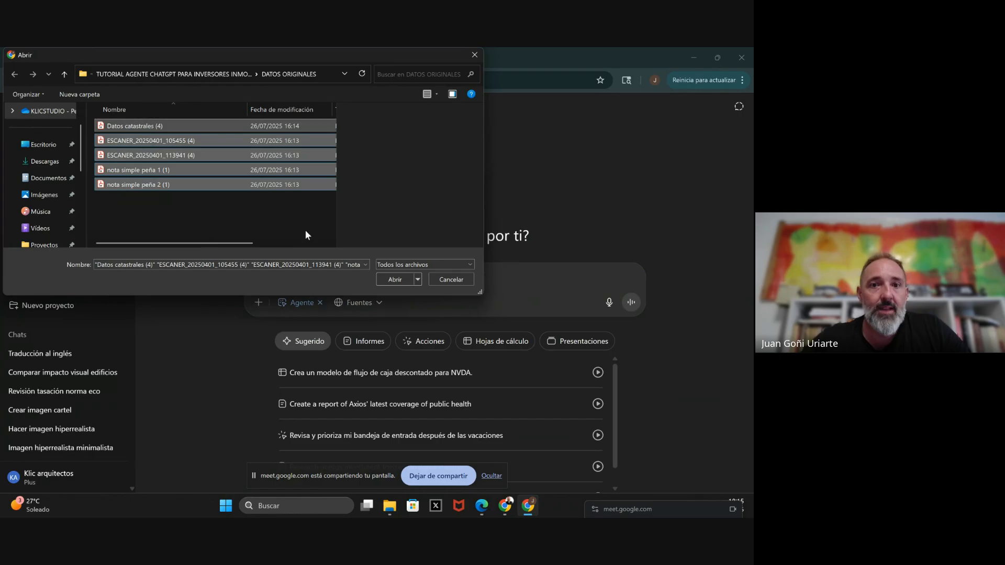
left_click(388, 279)
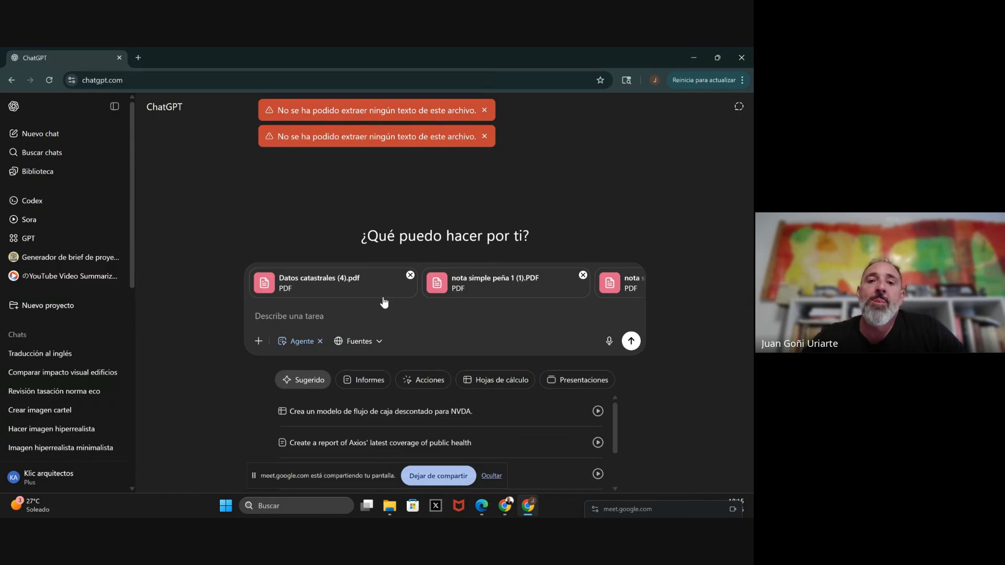
- Remove the nota simple peña 1, peña 2 and Datos catastrales PDFs and dismiss an extraction error
scroll(384, 297, "right", 3)
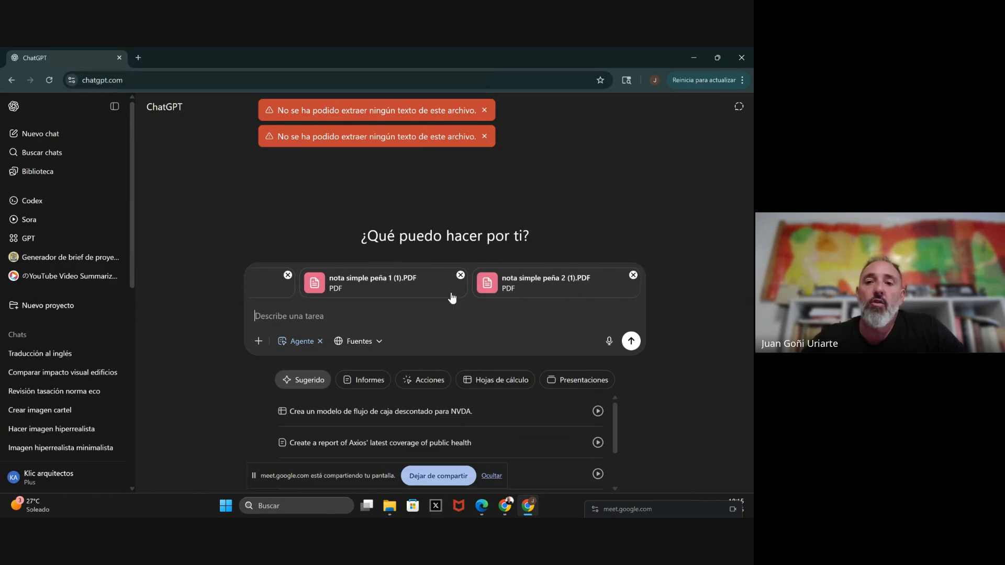
left_click(633, 275)
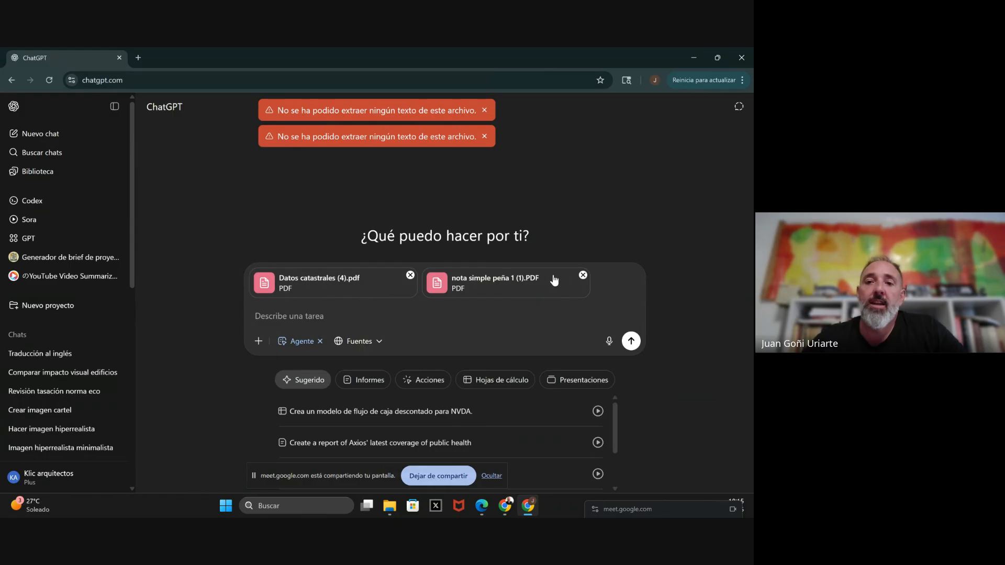
left_click(583, 275)
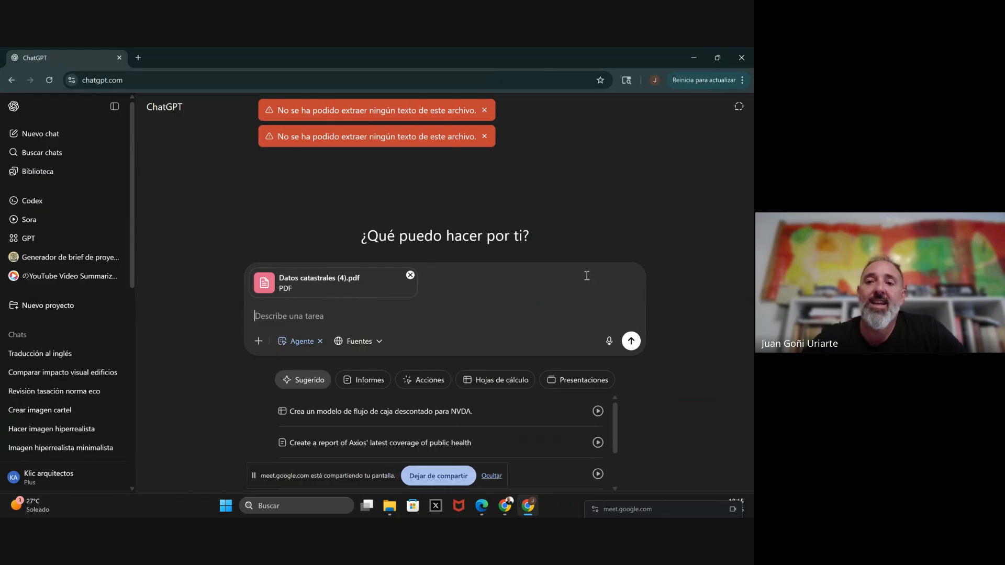
left_click(410, 275)
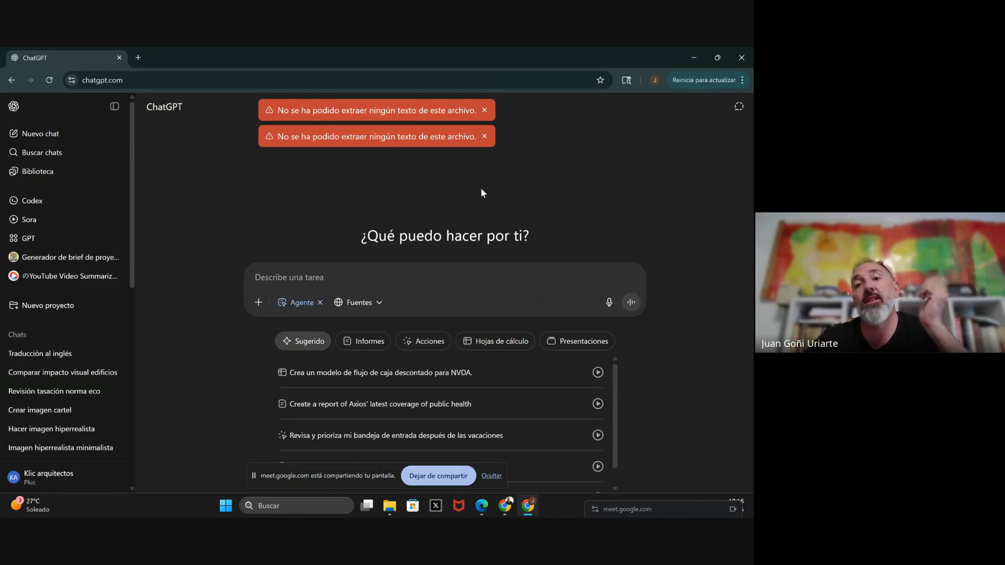
left_click(485, 137)
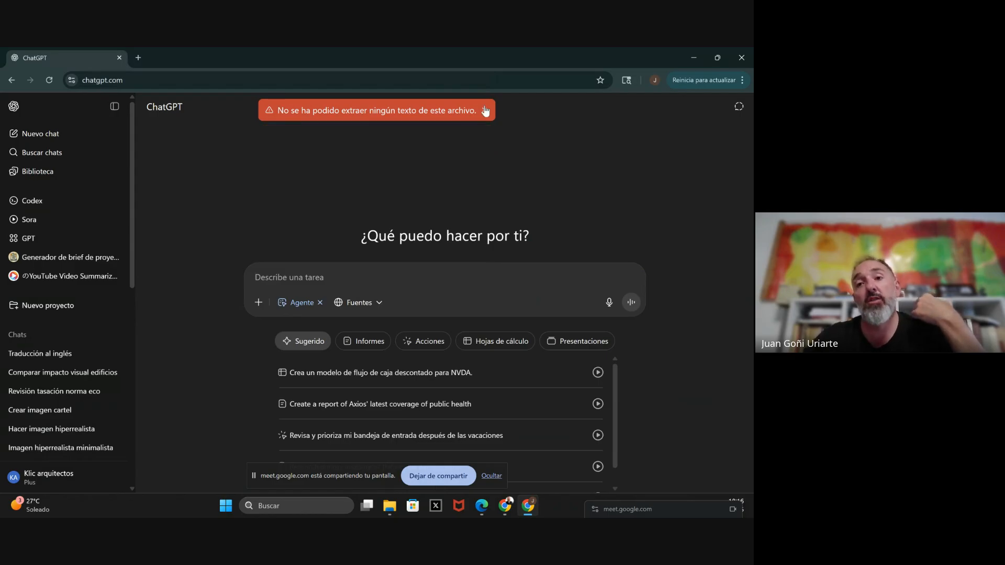
- Dismiss the remaining text-extraction error notice, leaving the agent task box empty
left_click(485, 110)
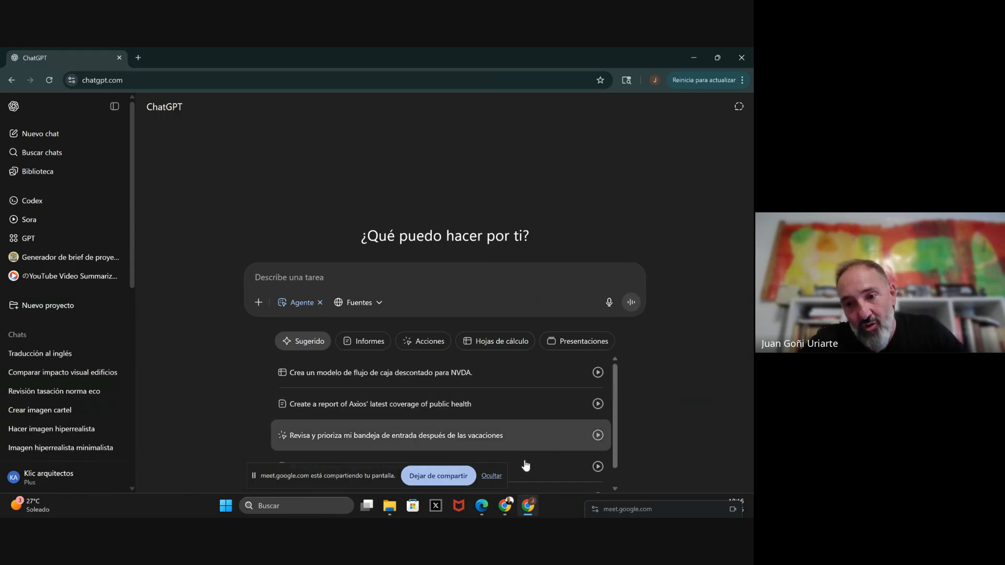
mouse_move(506, 510)
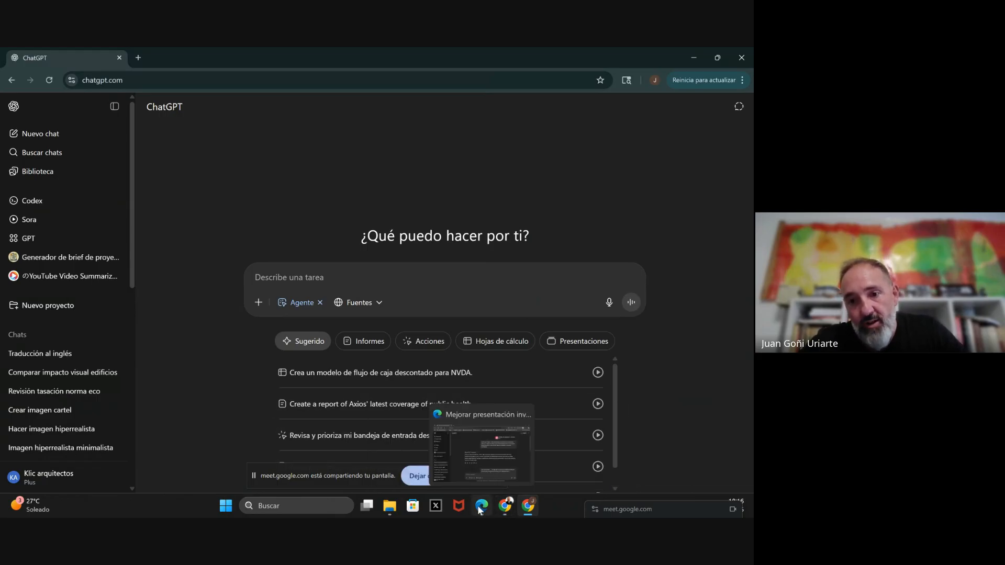
- Open the Mejorar presentación inversión chat and preview its attached feasibility-study PDF
left_click(482, 506)
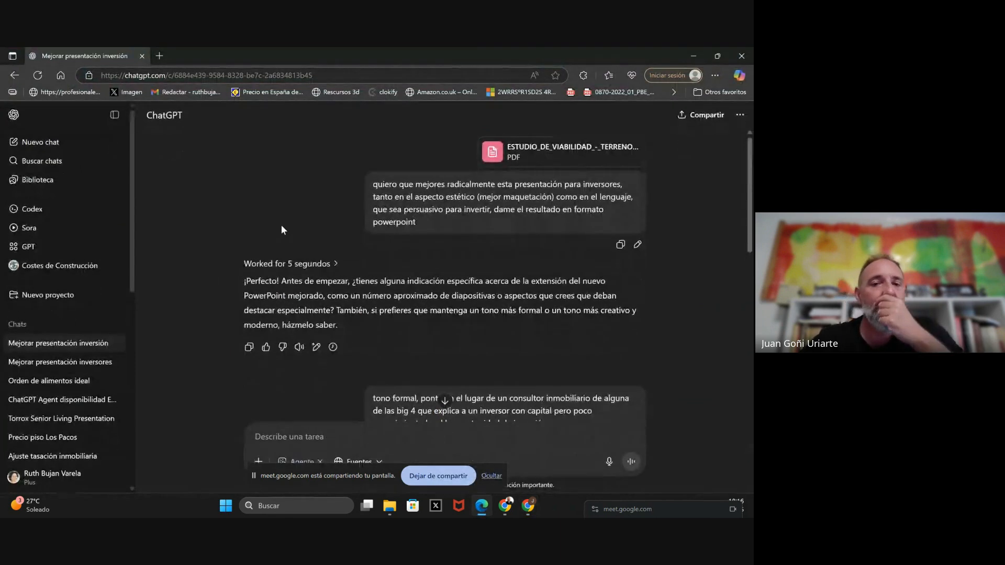
left_click(532, 156)
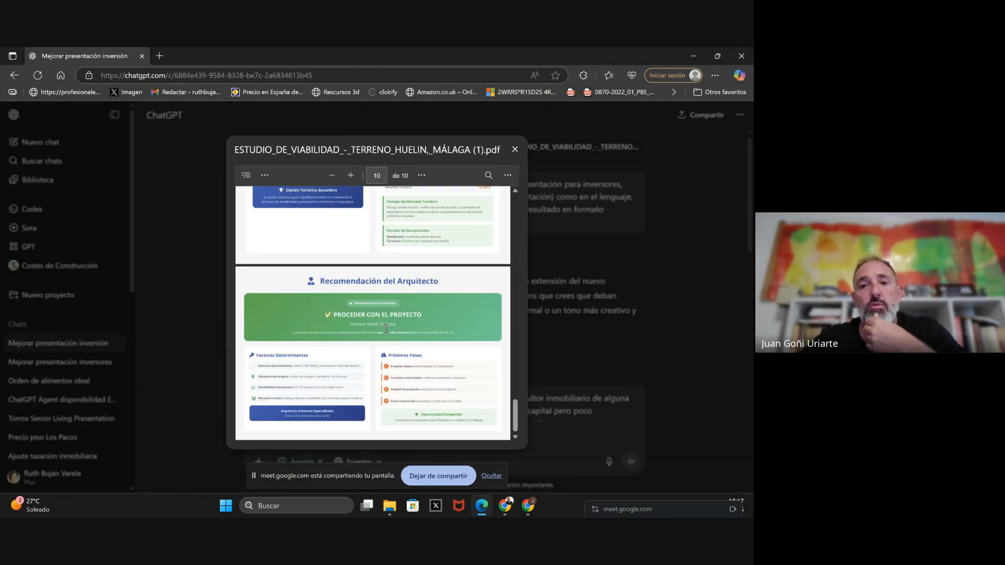
scroll(386, 329, "up", 20)
scroll(386, 328, "down", 20)
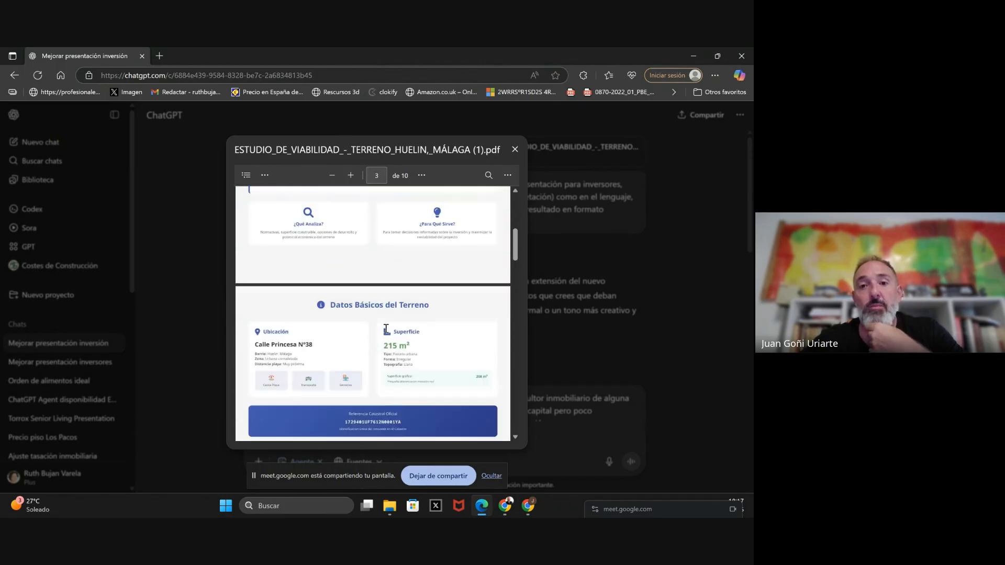
scroll(386, 329, "down", 5)
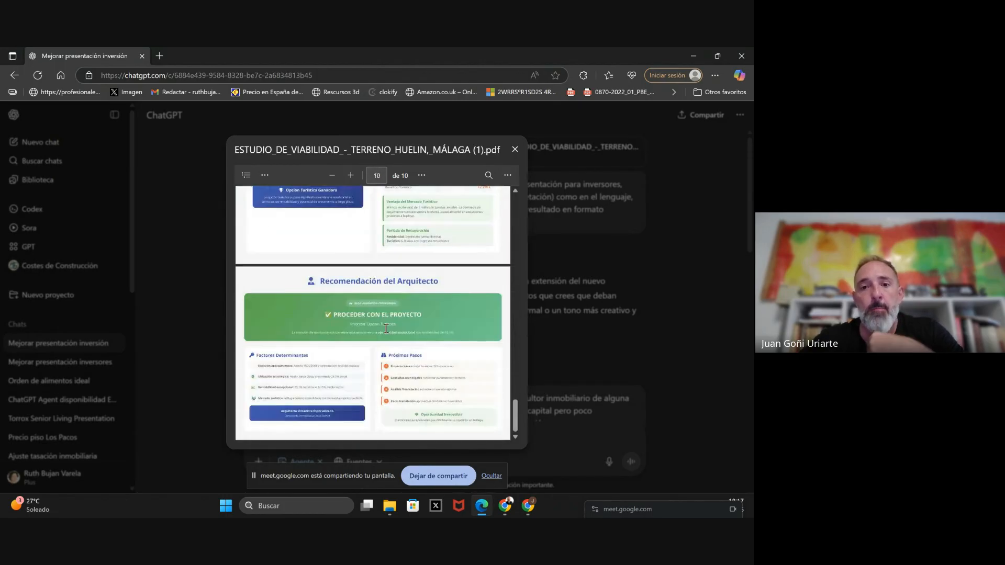
left_click(690, 258)
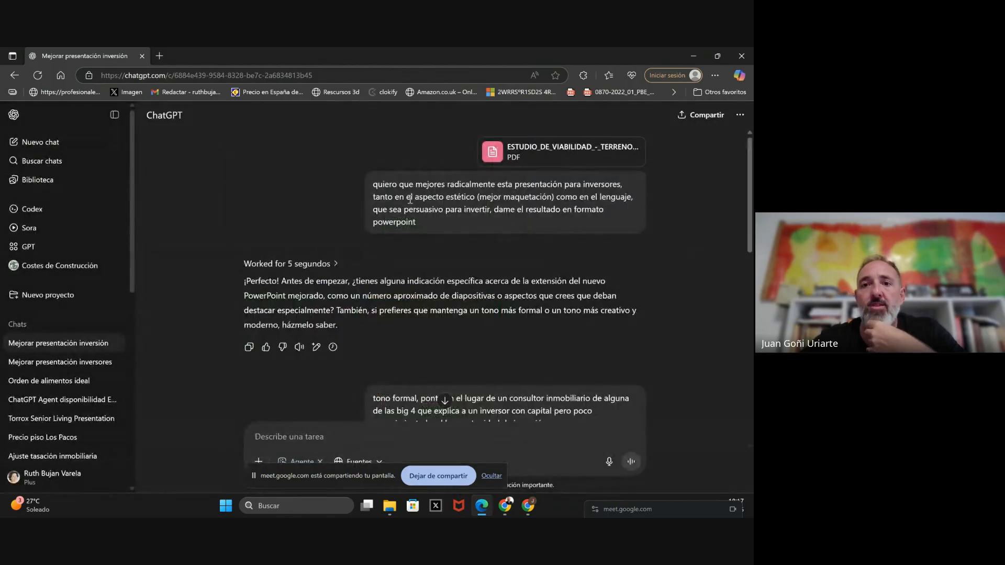
- Highlight the prompt's requests for a radical redesign and persuasive investor language
left_click_drag(444, 180, 475, 196)
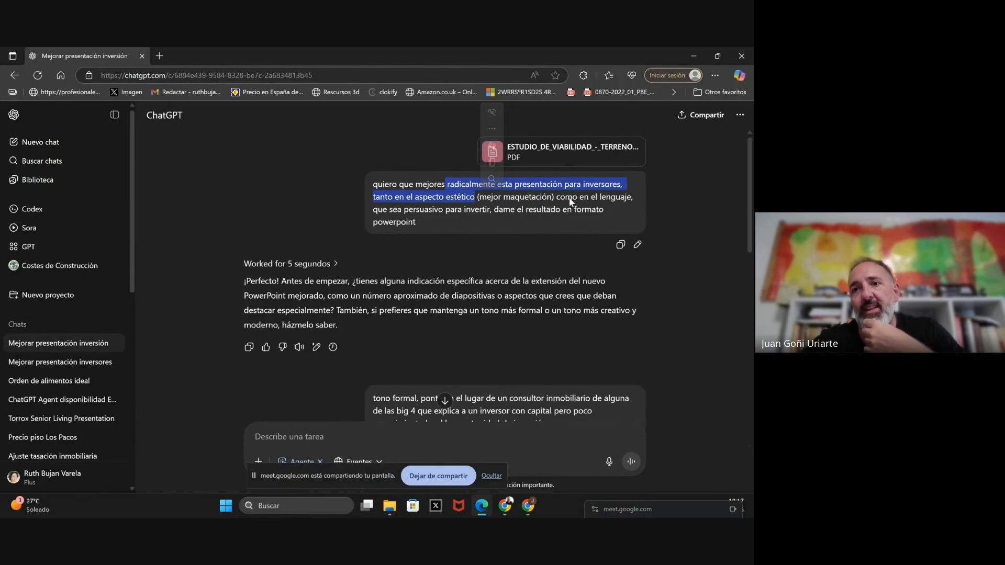
left_click_drag(572, 197, 502, 210)
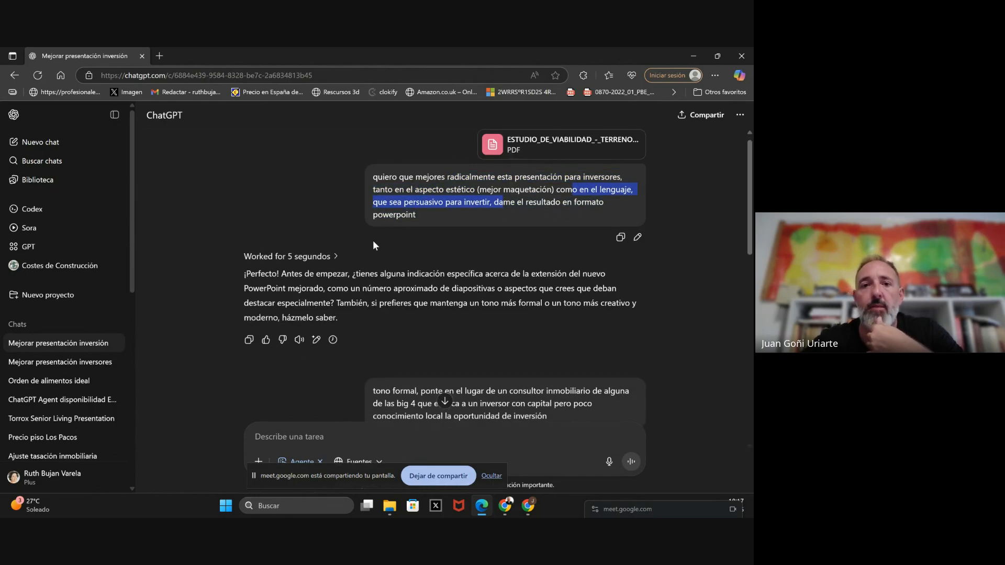
scroll(374, 243, "down", 2)
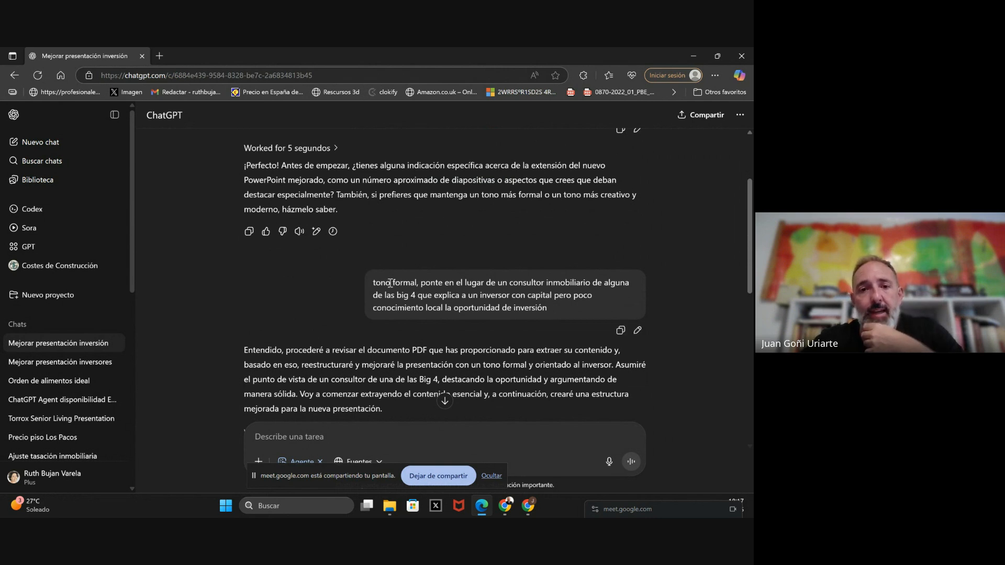
- Scroll to the Presentación card and open the improved presentation in full-screen Vista previa
scroll(390, 282, "down", 3)
scroll(390, 283, "down", 1)
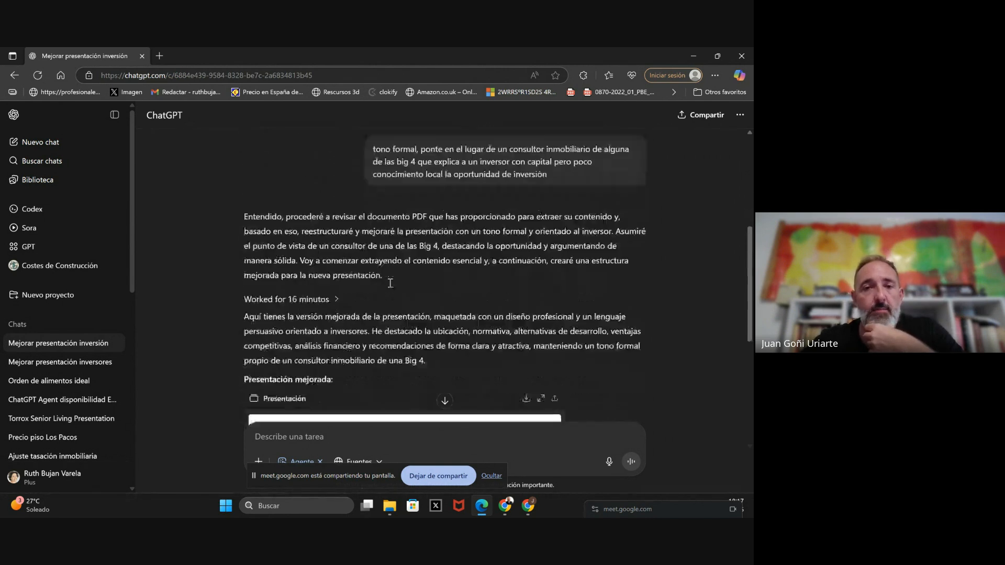
scroll(382, 220, "down", 1)
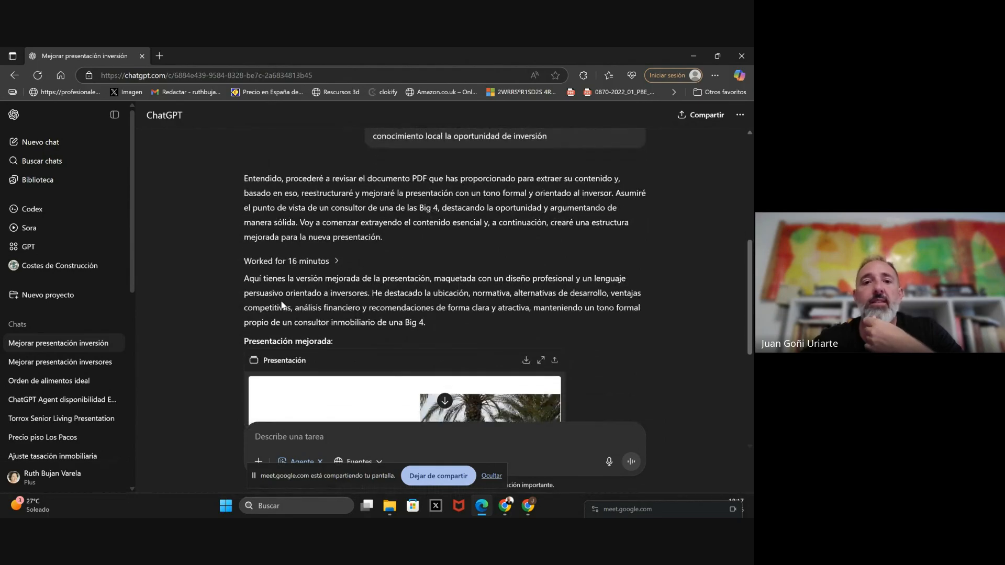
scroll(289, 289, "down", 1)
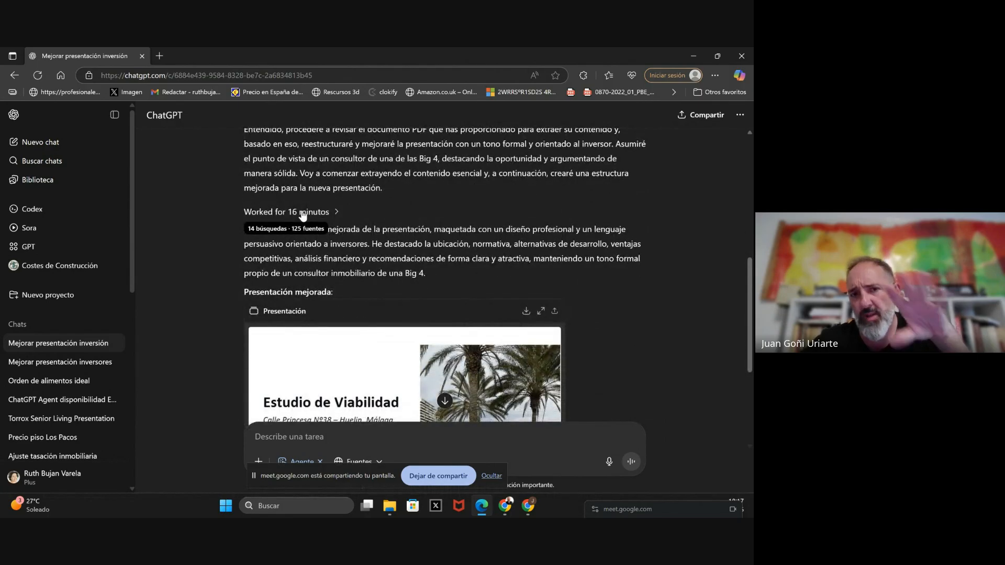
scroll(302, 216, "down", 1)
scroll(302, 214, "down", 2)
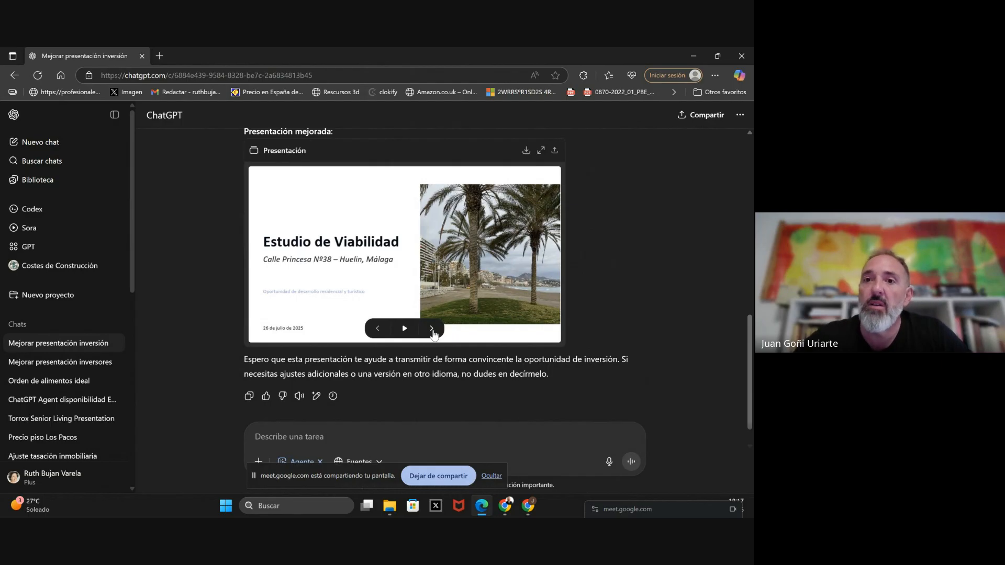
left_click(547, 149)
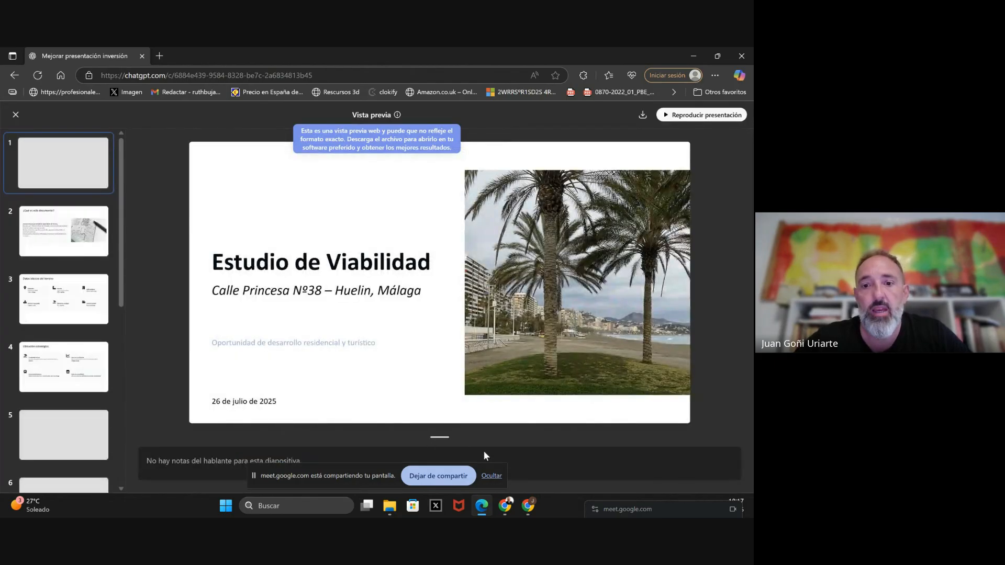
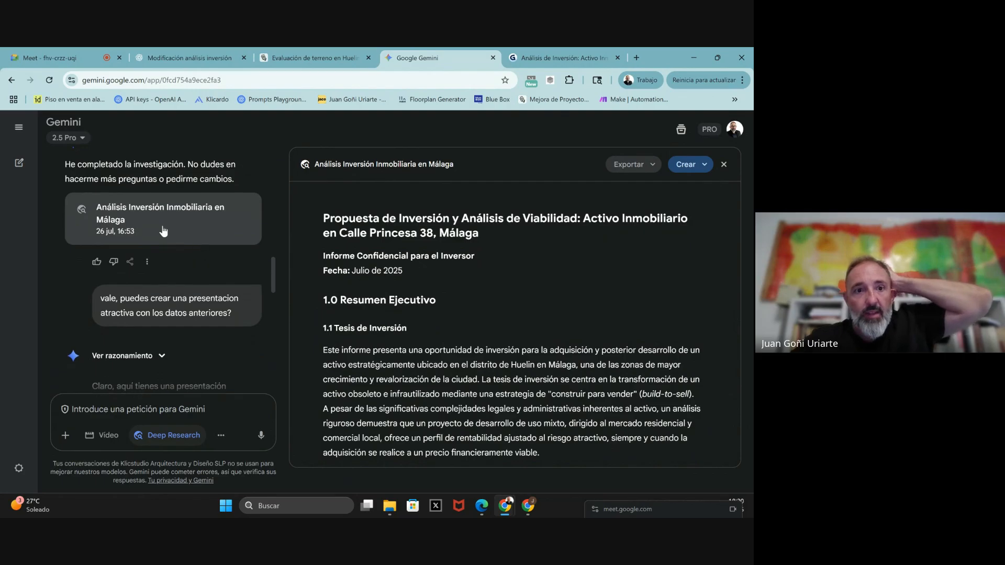
scroll(426, 294, "down", 3)
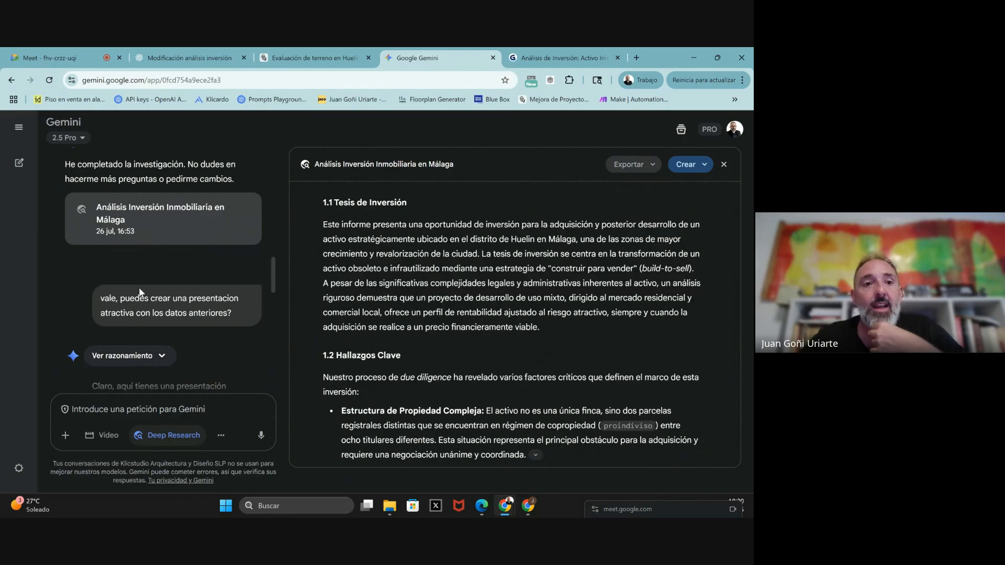
scroll(464, 360, "down", 5)
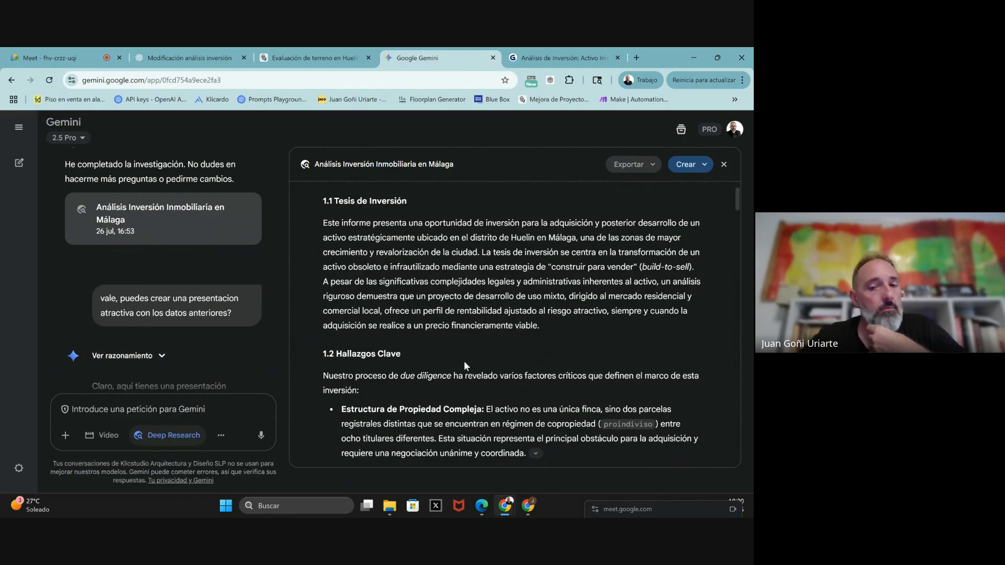
scroll(465, 361, "up", 5)
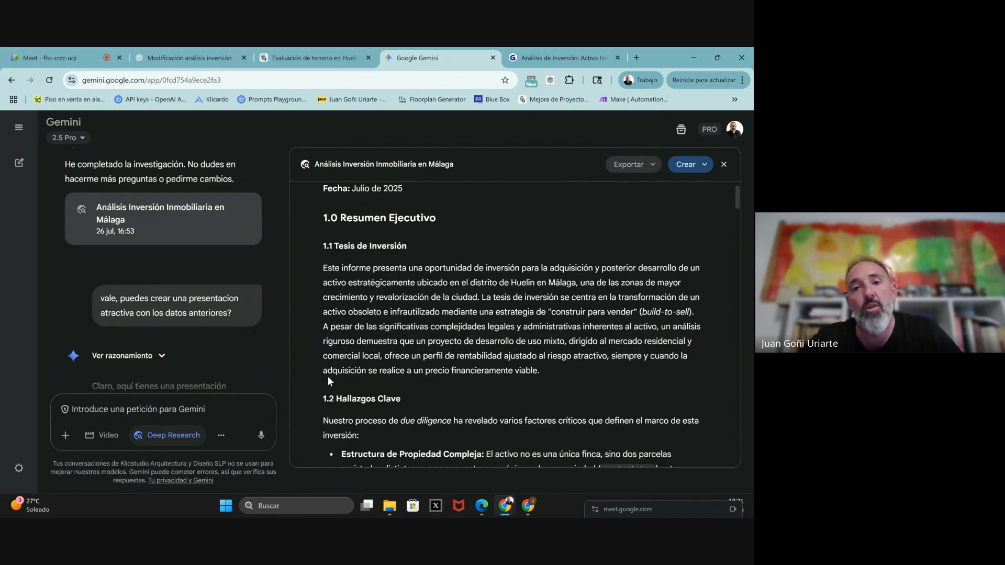
scroll(329, 375, "up", 2)
scroll(332, 373, "down", 4)
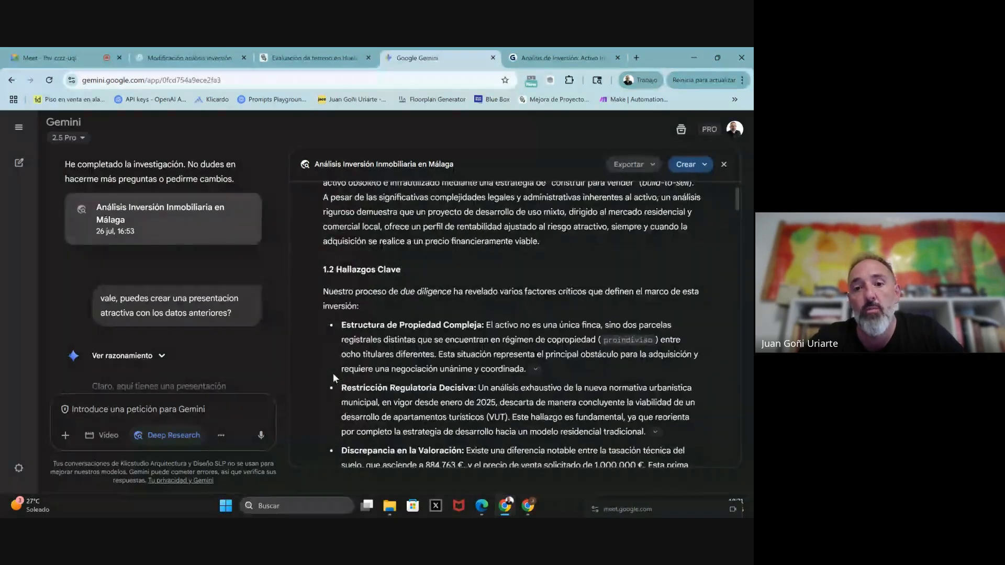
scroll(331, 373, "down", 3)
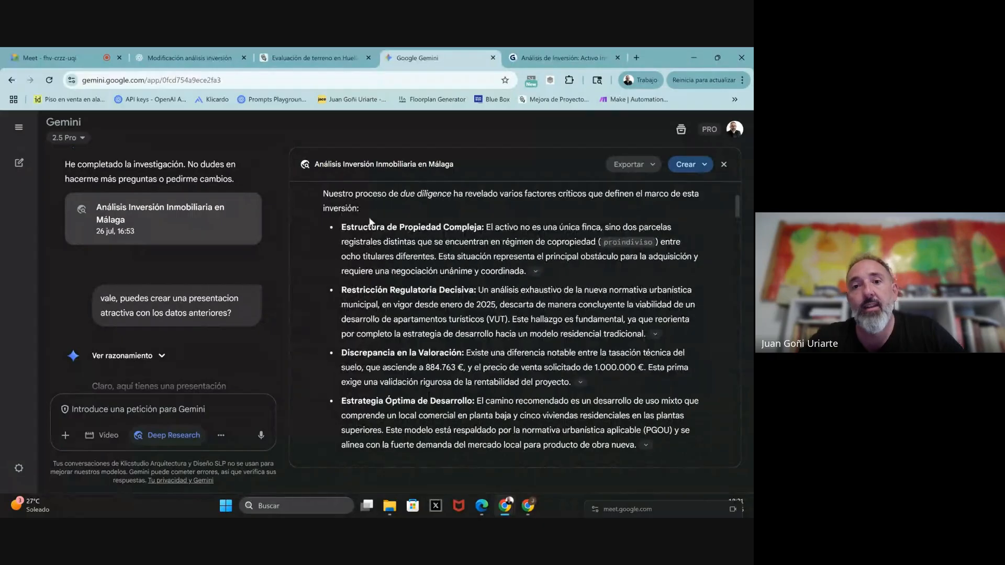
left_click_drag(364, 225, 664, 328)
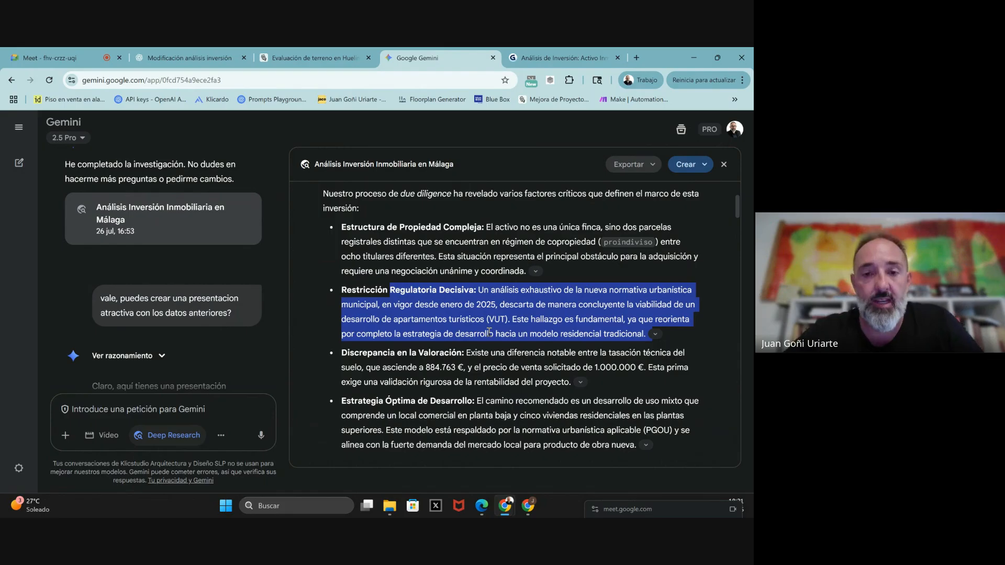
scroll(422, 367, "down", 4)
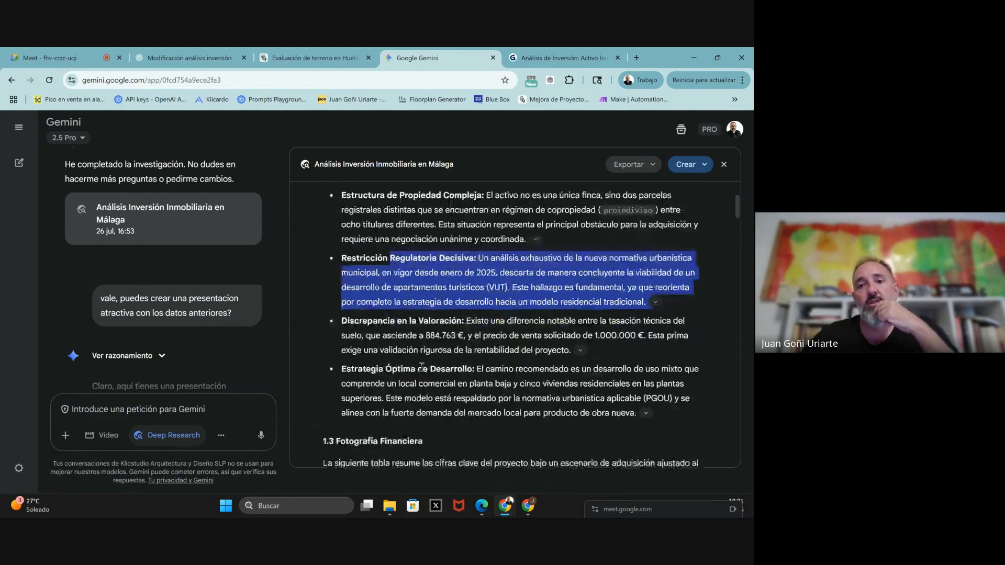
scroll(420, 366, "down", 6)
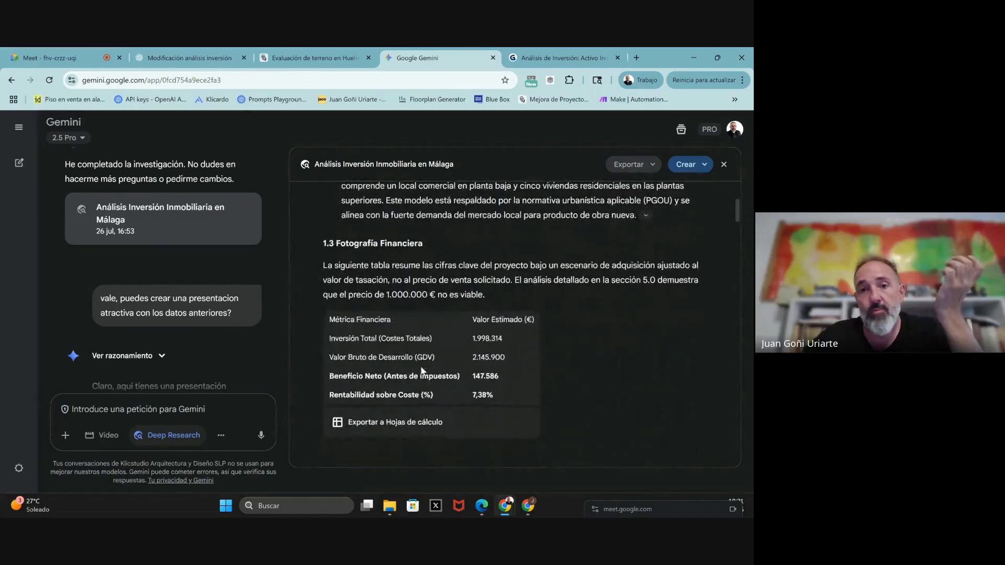
scroll(421, 368, "down", 4)
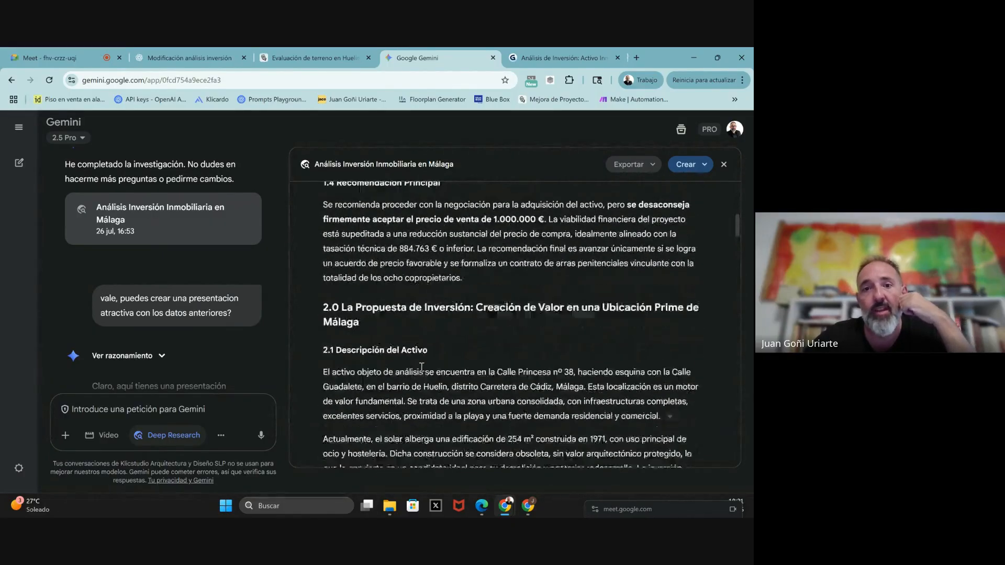
scroll(421, 369, "down", 3)
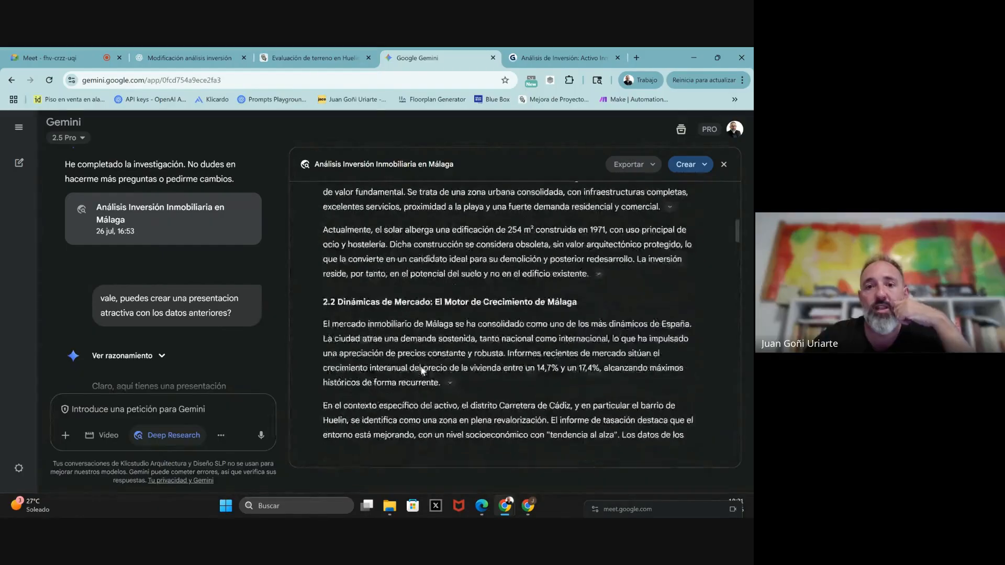
scroll(421, 370, "down", 7)
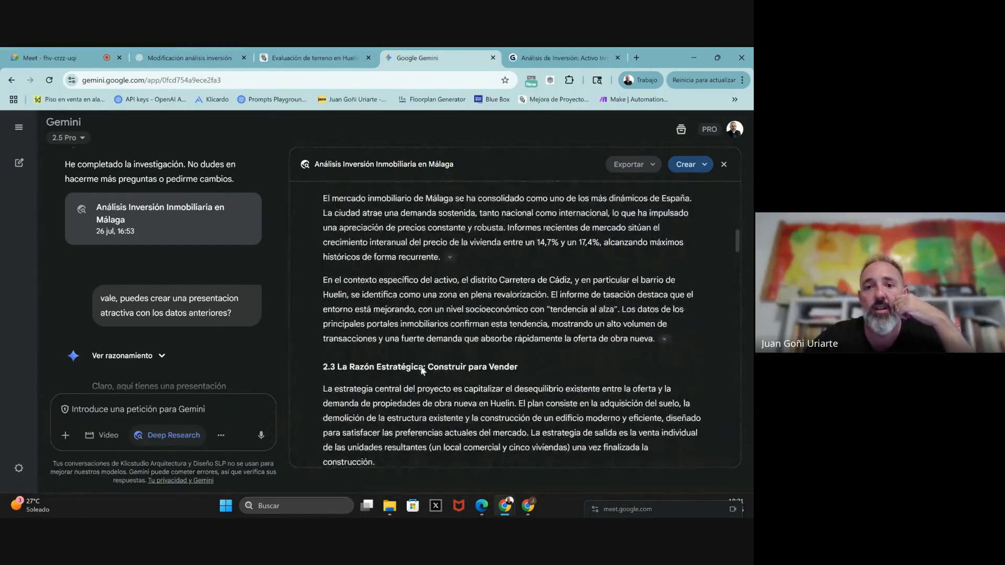
scroll(421, 369, "down", 2)
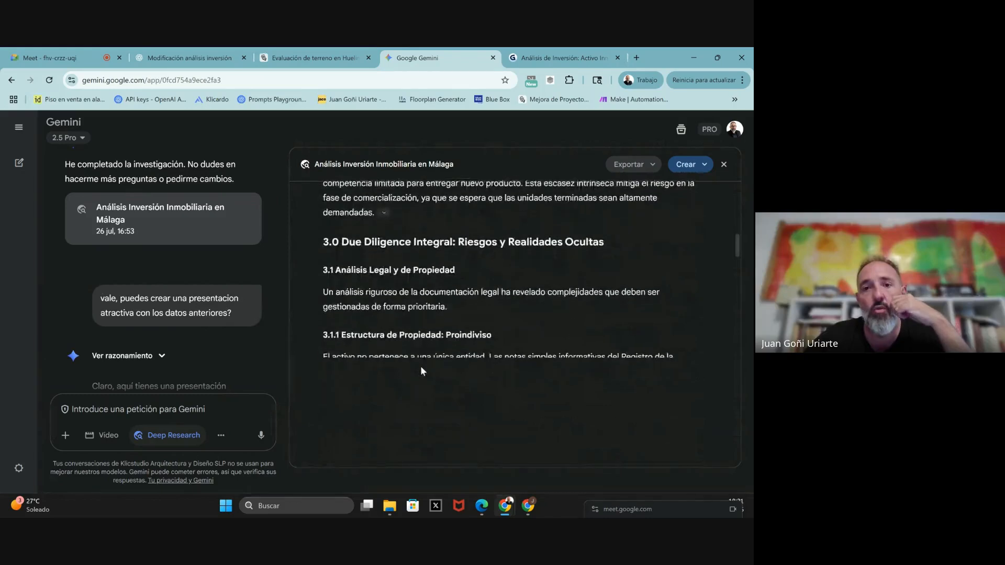
scroll(422, 369, "down", 1)
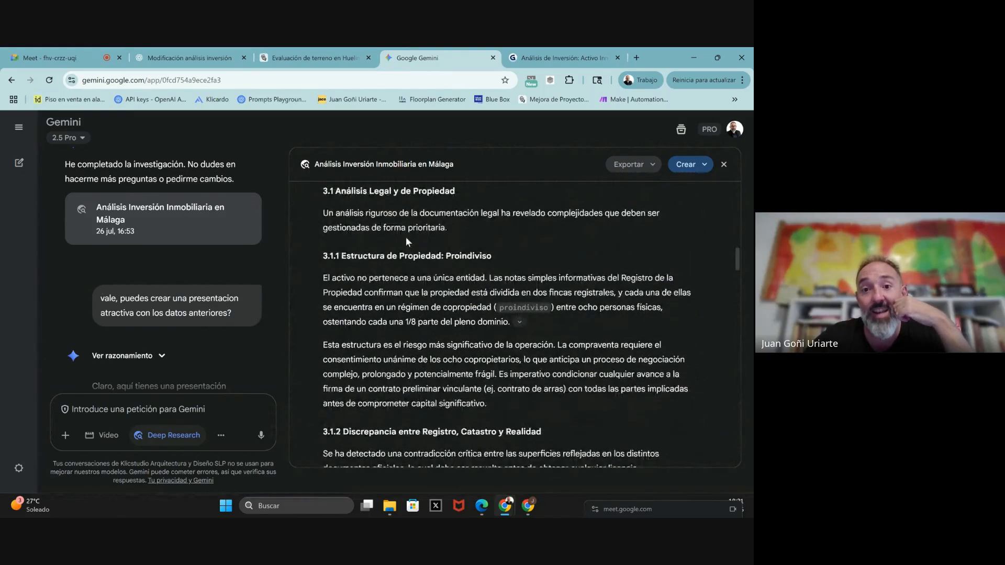
scroll(400, 343, "down", 1)
scroll(401, 278, "down", 3)
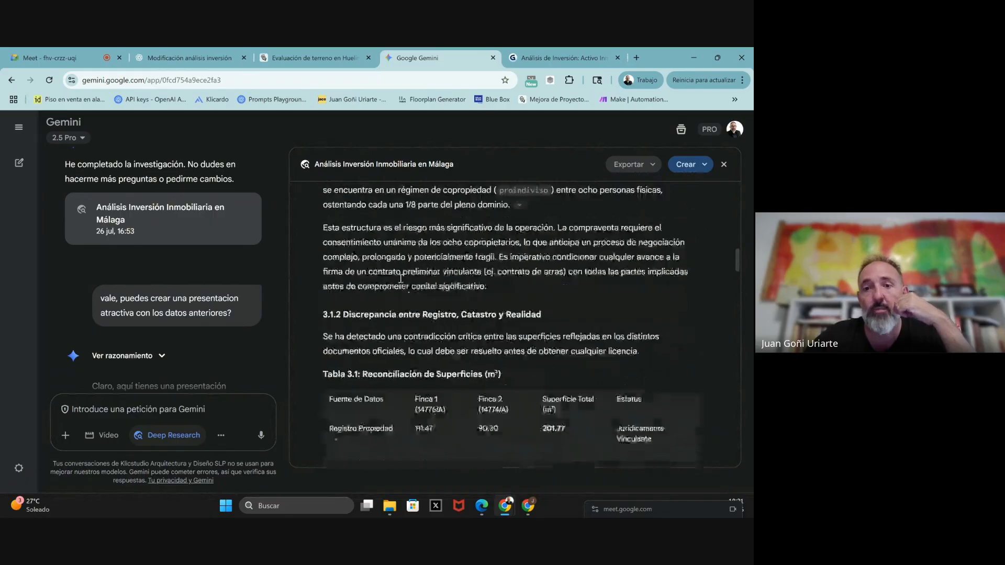
scroll(400, 278, "down", 6)
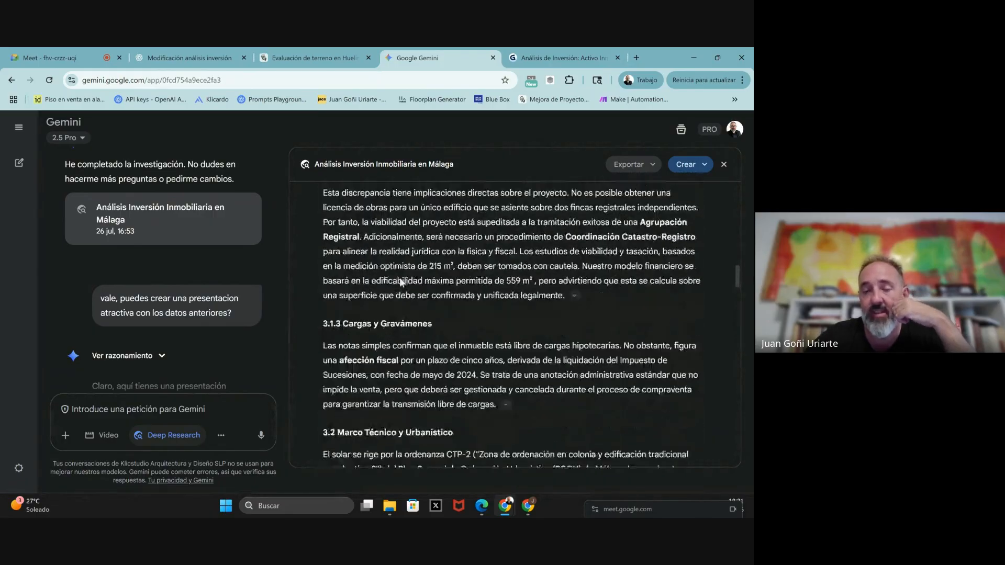
scroll(400, 277, "down", 3)
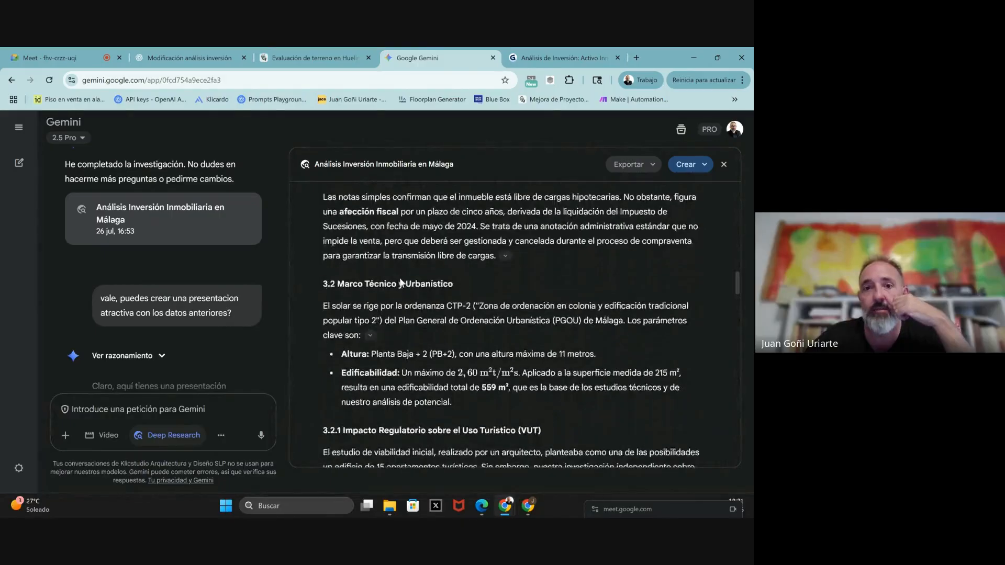
scroll(400, 279, "down", 5)
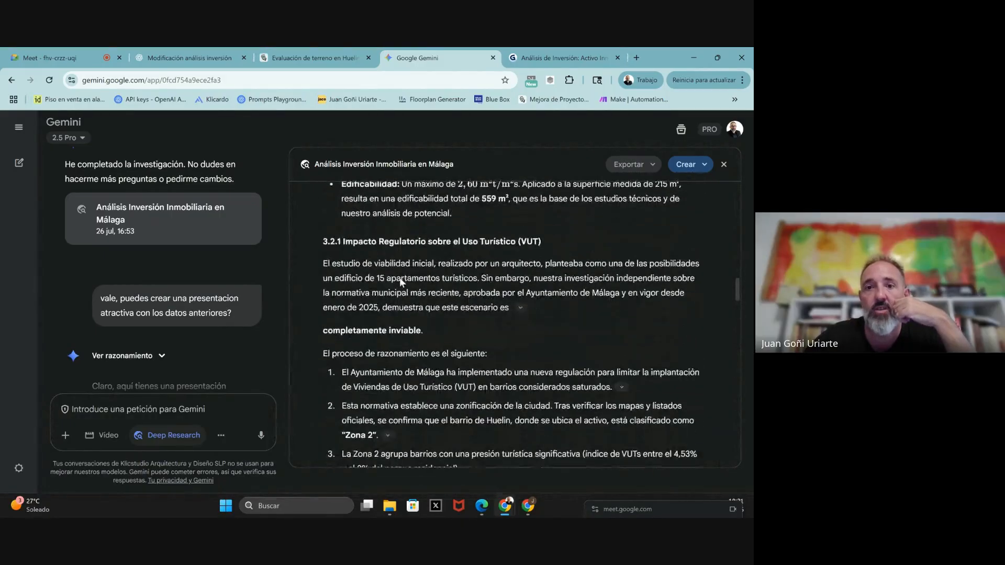
scroll(400, 278, "down", 7)
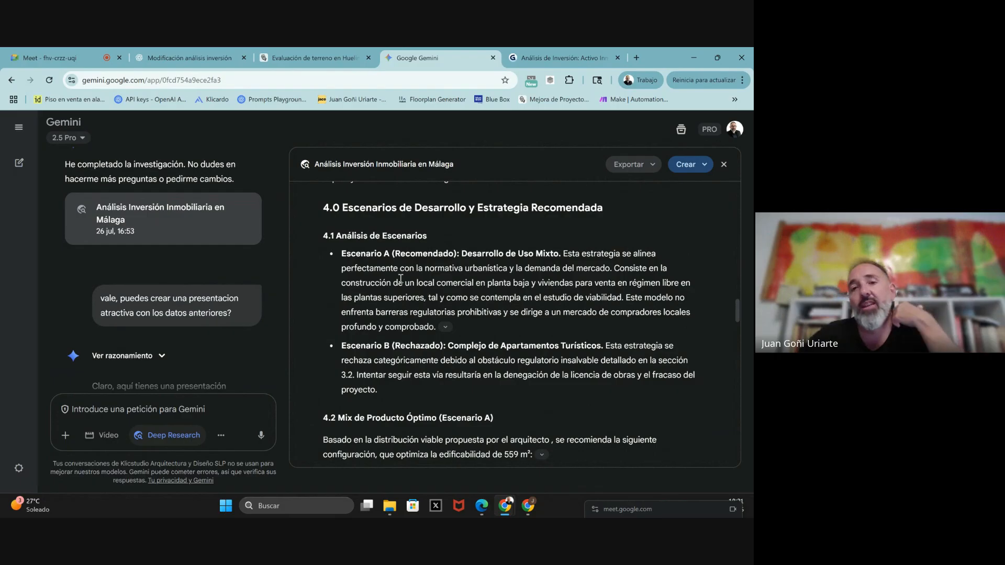
scroll(400, 279, "down", 3)
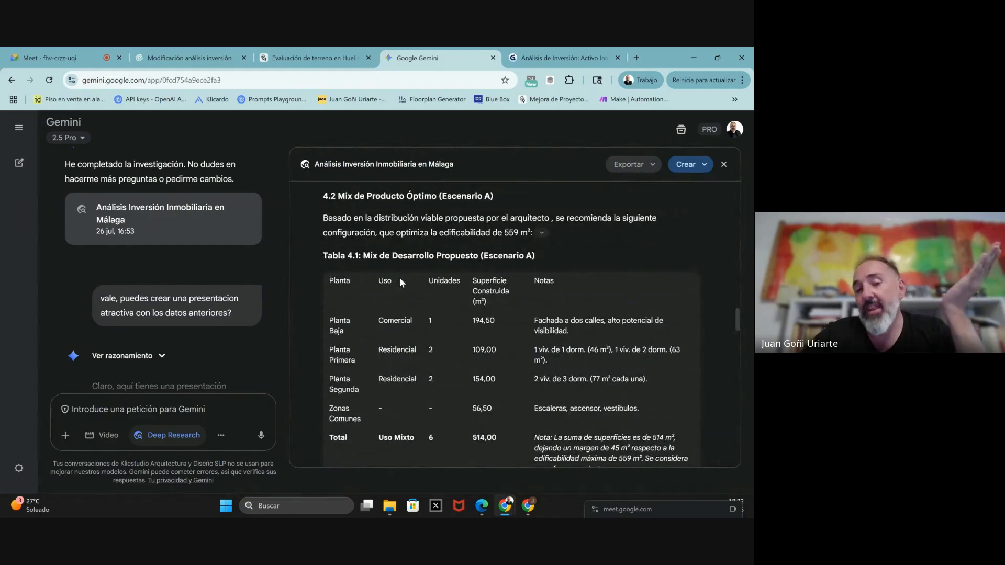
scroll(401, 280, "down", 1)
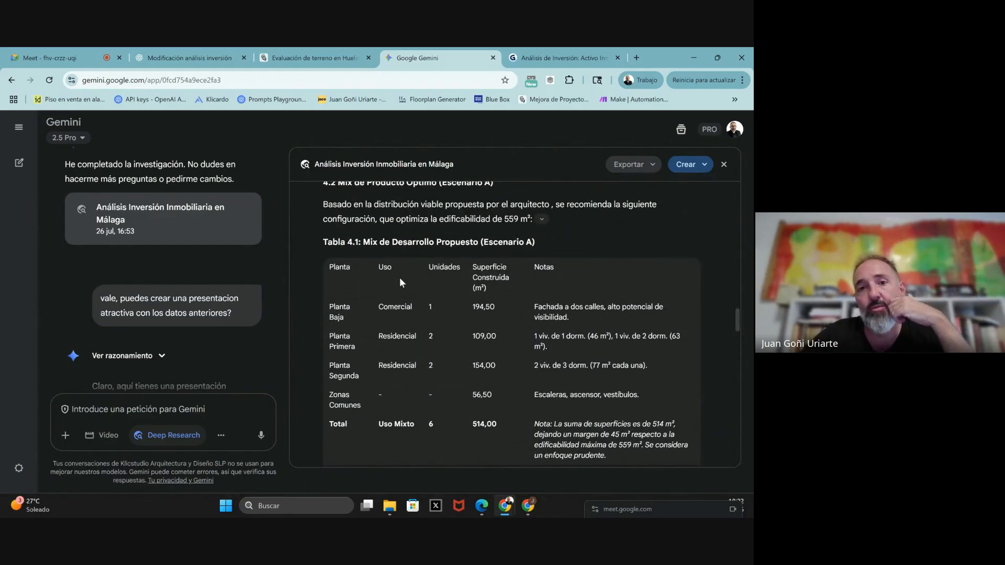
scroll(400, 277, "up", 1)
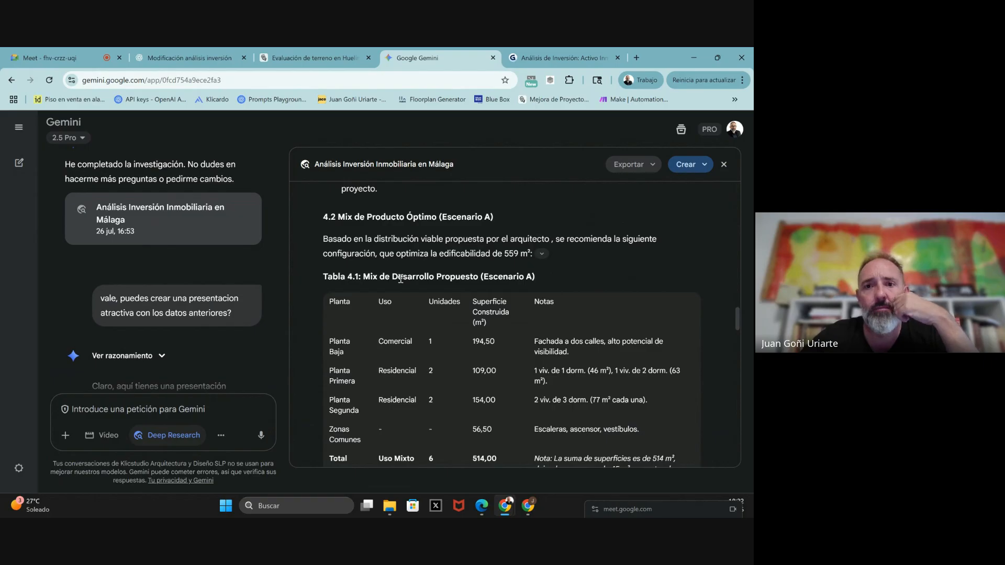
scroll(400, 279, "down", 8)
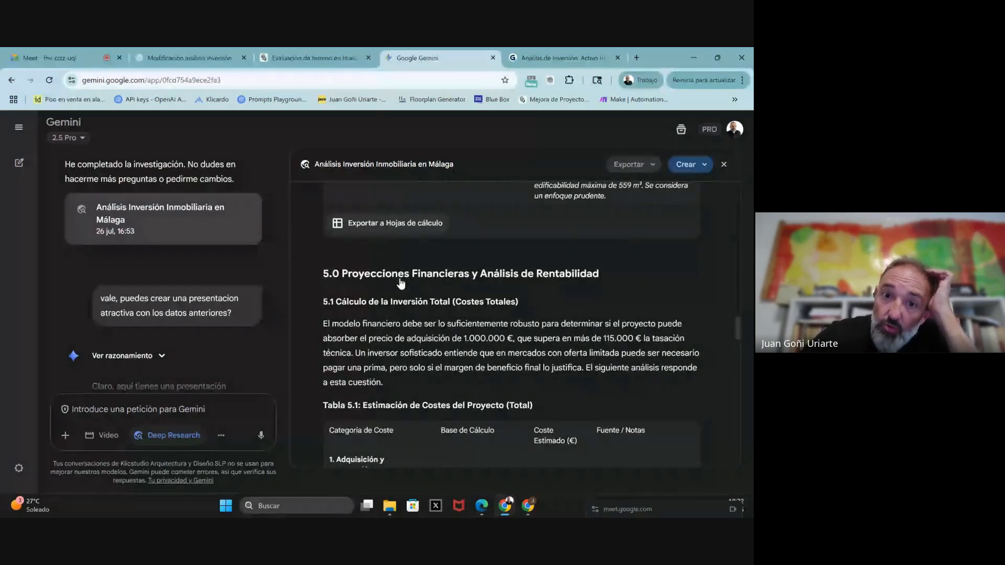
scroll(400, 279, "down", 8)
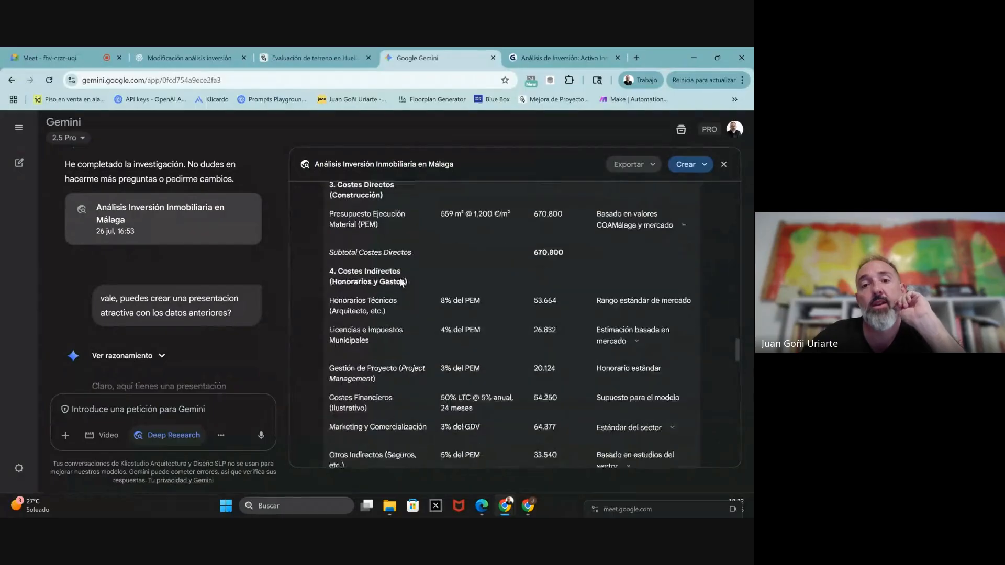
scroll(400, 277, "down", 10)
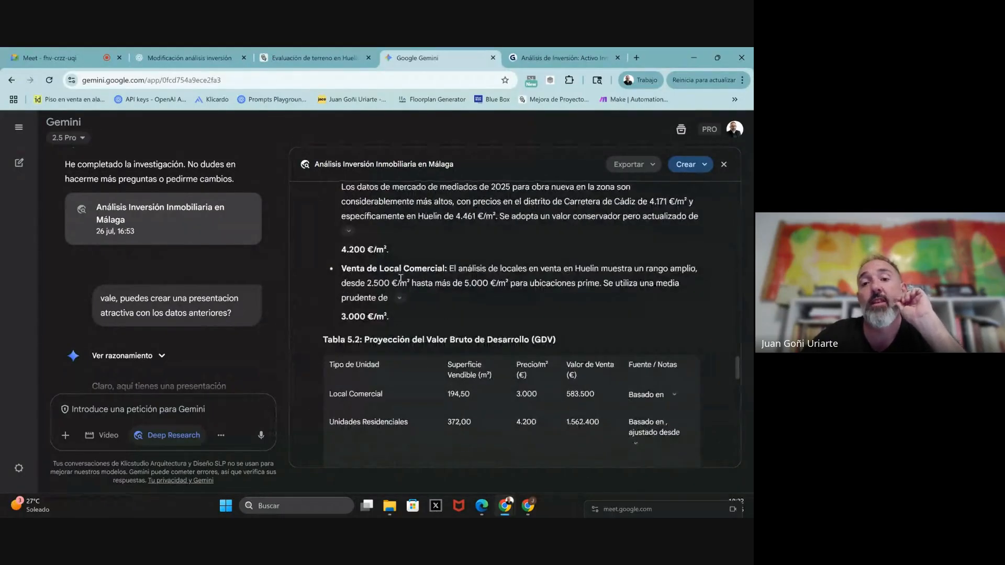
scroll(401, 279, "down", 3)
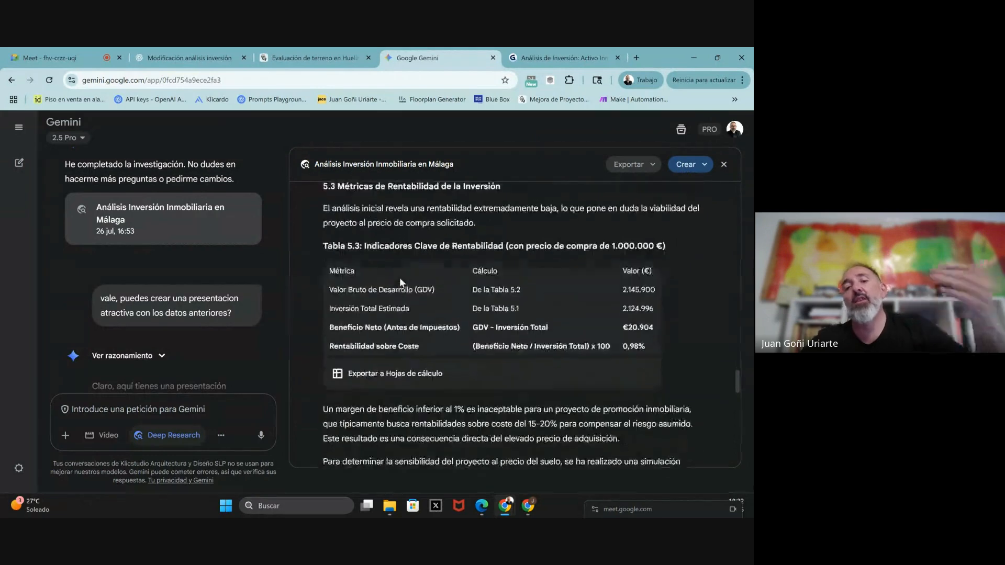
scroll(400, 278, "down", 9)
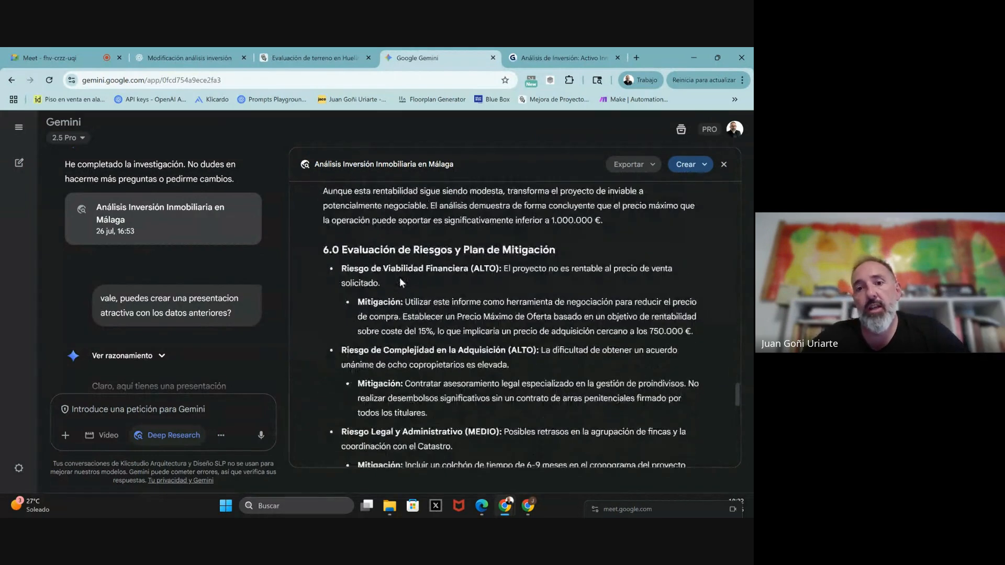
scroll(400, 281, "down", 9)
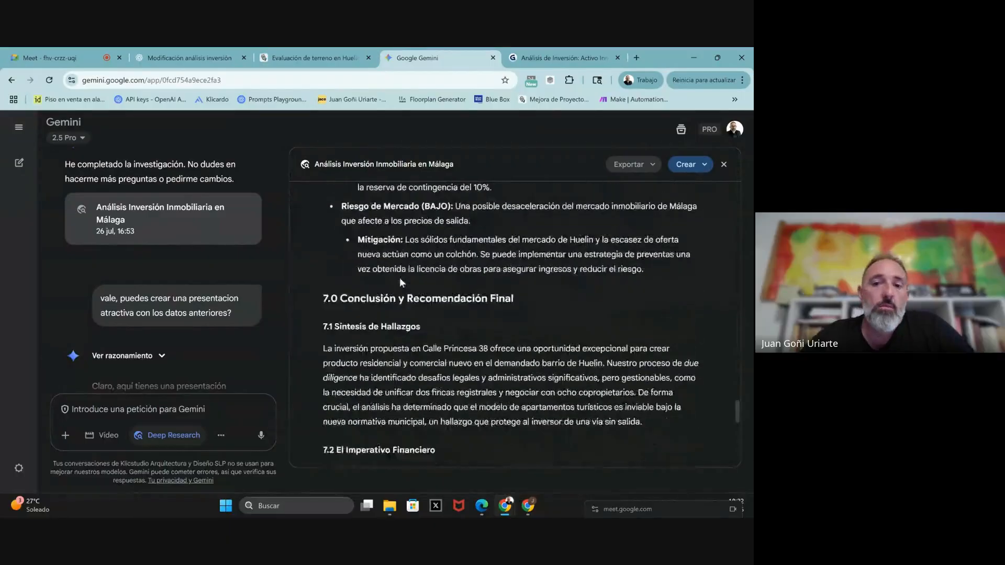
scroll(400, 282, "down", 10)
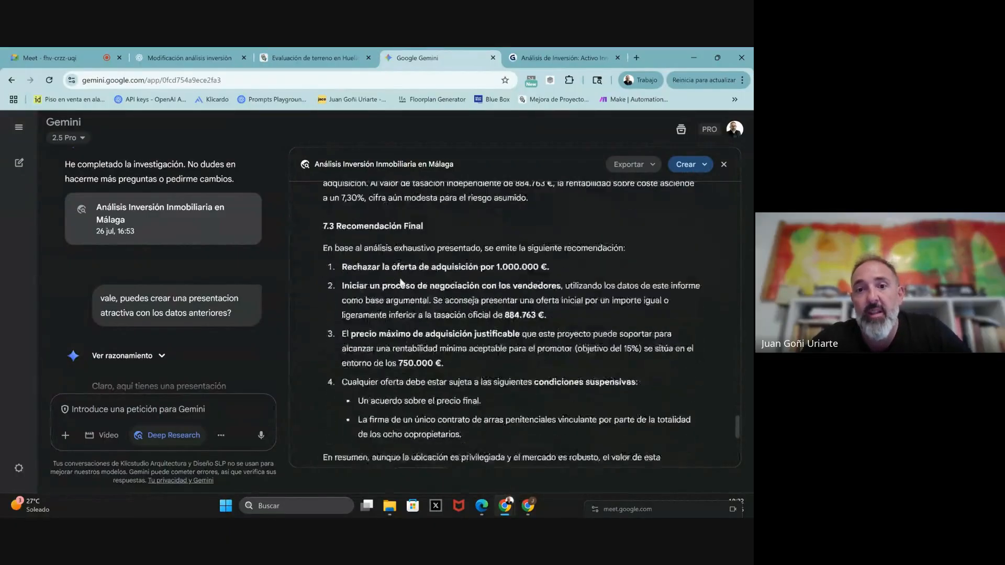
scroll(400, 281, "down", 10)
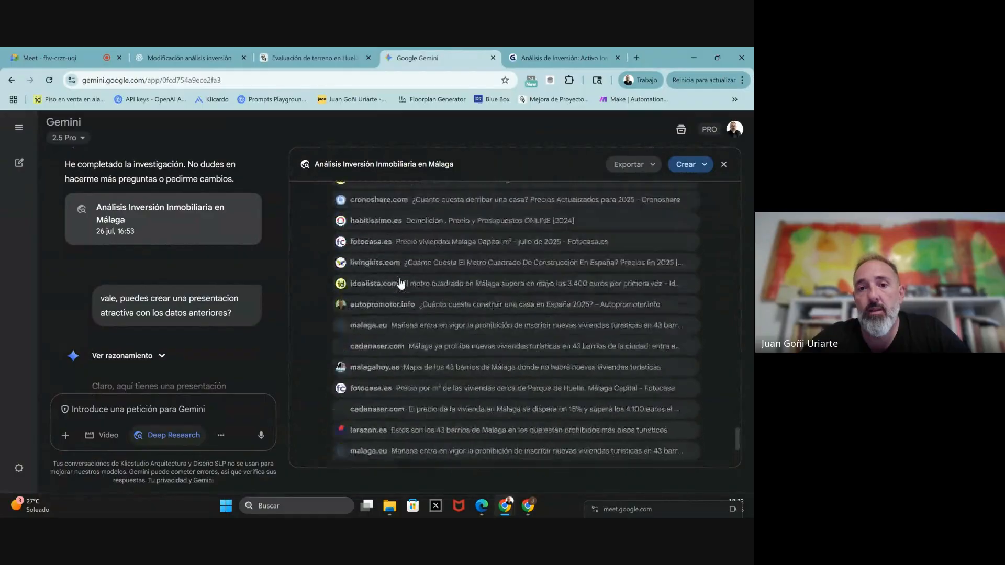
scroll(401, 283, "down", 3)
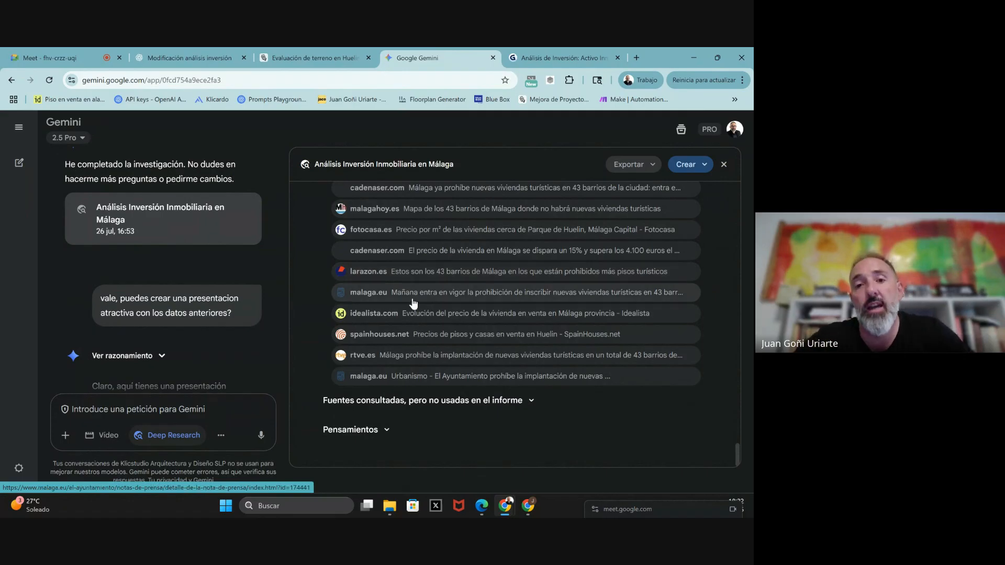
scroll(413, 303, "up", 10)
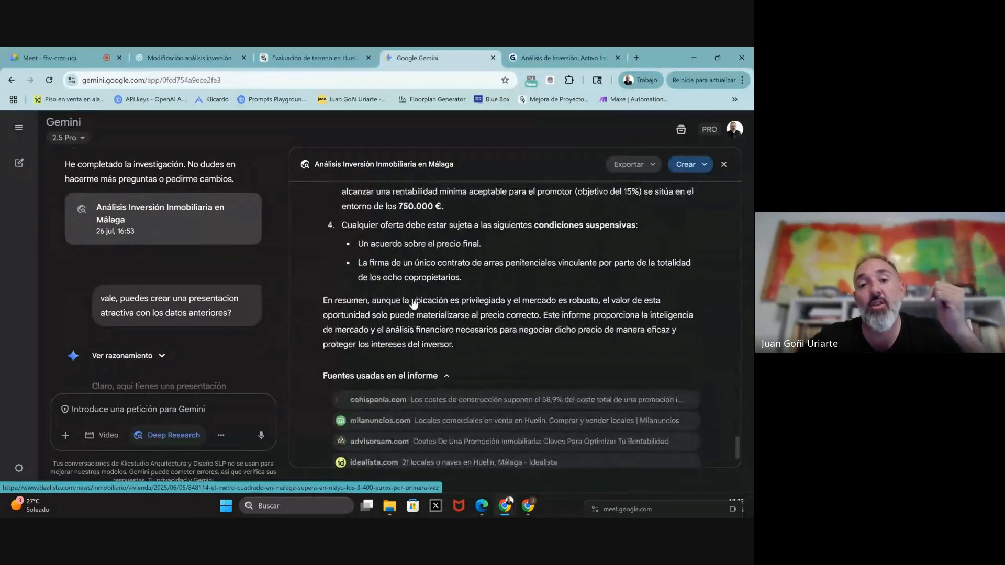
scroll(191, 338, "down", 3)
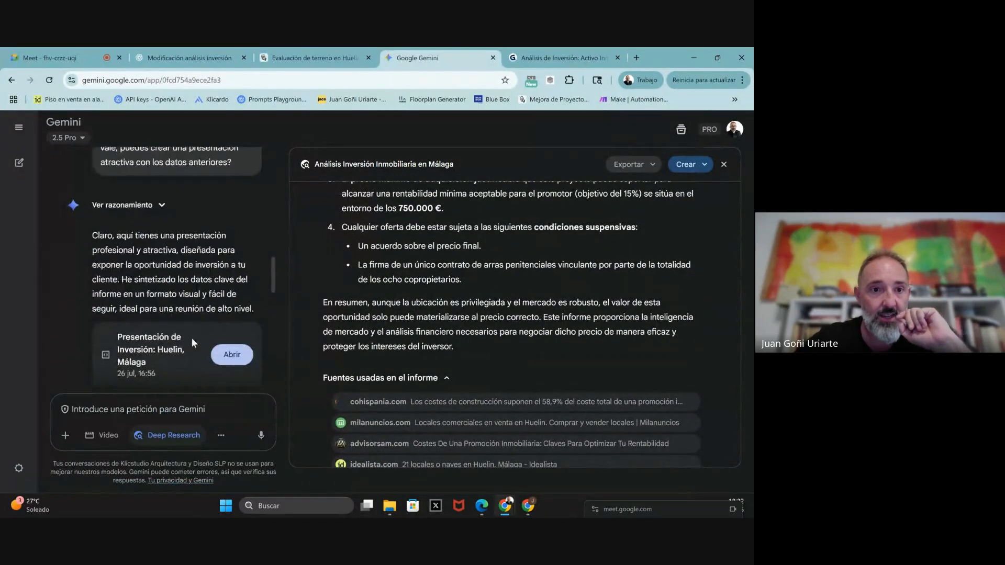
scroll(192, 338, "down", 1)
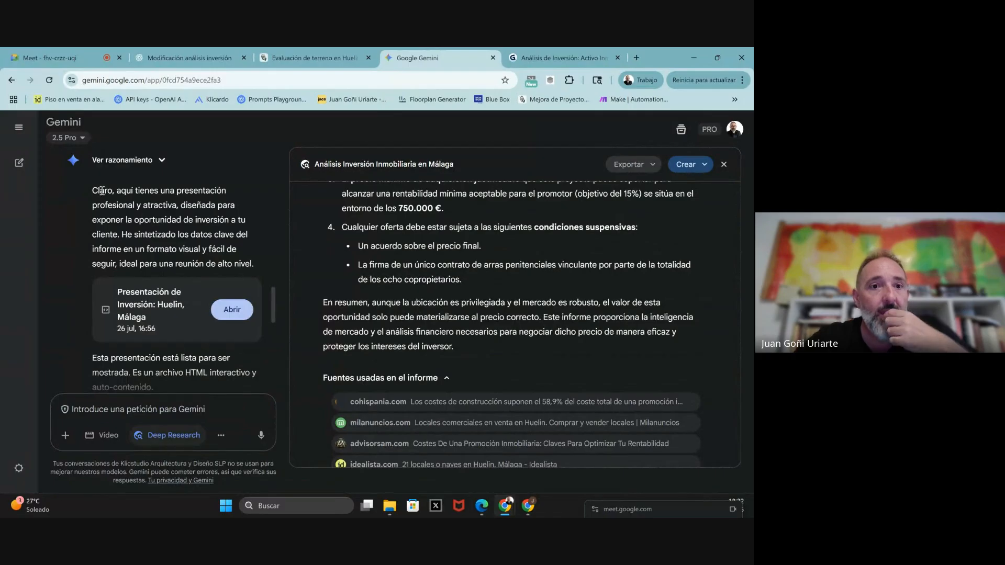
scroll(110, 195, "up", 3)
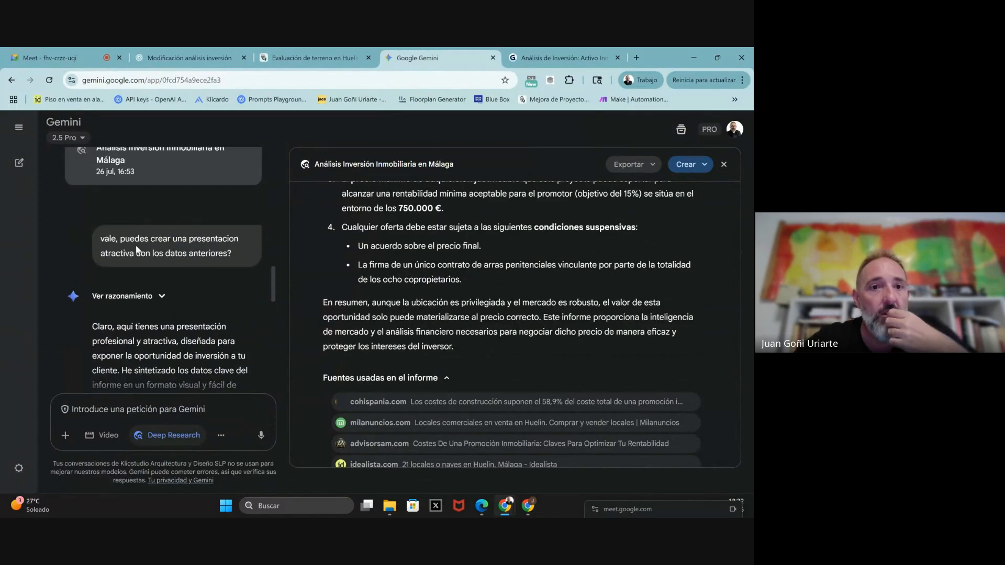
scroll(138, 250, "down", 1)
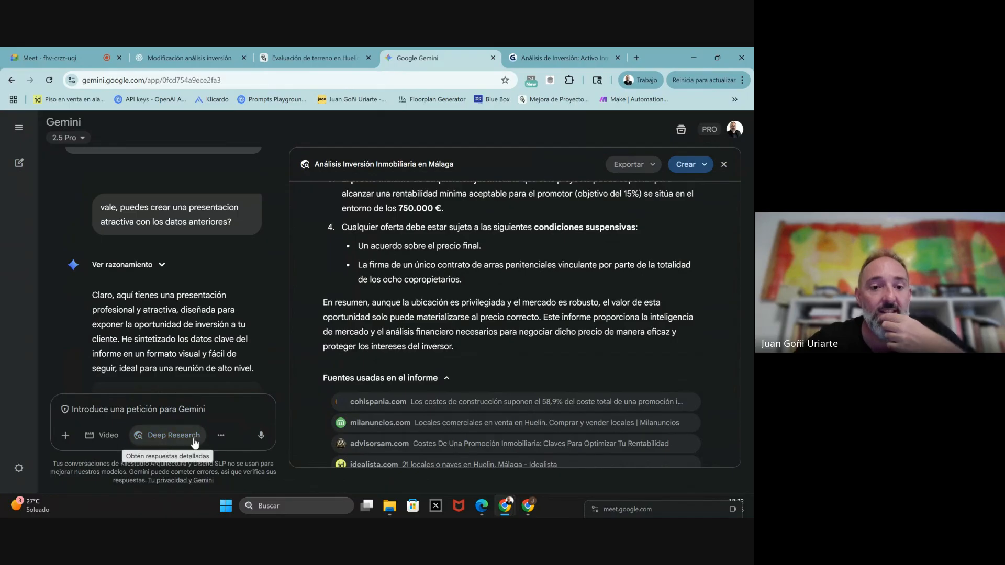
- Open the generated 'Presentación de Inversión: Huelin, Málaga' card from the Gemini chat
left_click(221, 435)
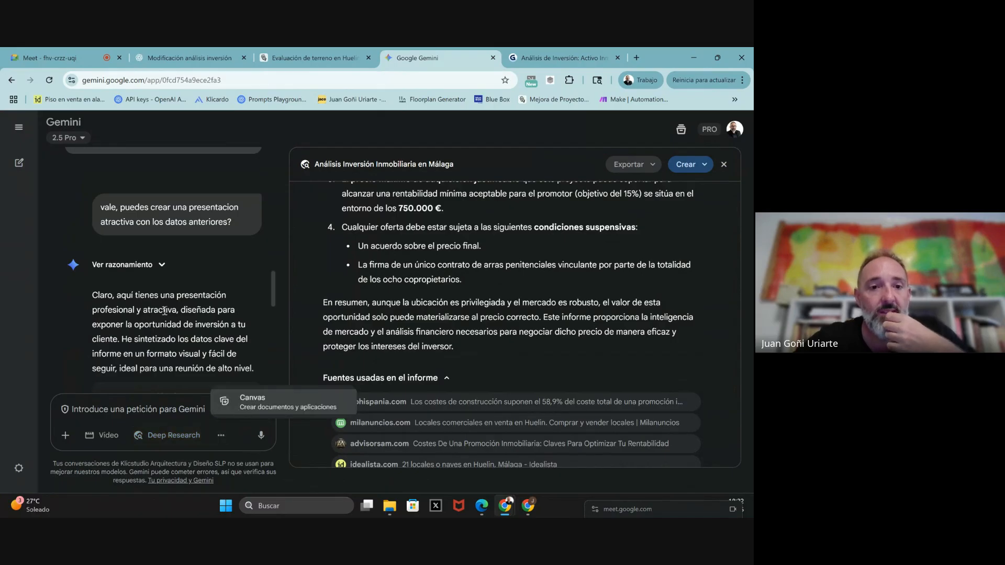
scroll(165, 311, "down", 2)
left_click(176, 347)
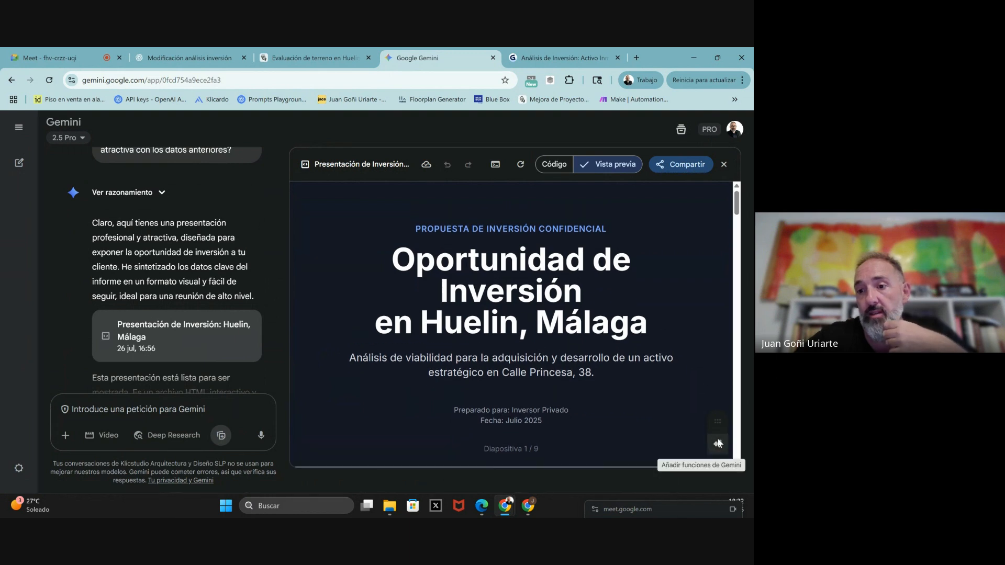
- Scroll through all nine slides in the preview, from the title slide to the final recommendation
scroll(565, 364, "down", 5)
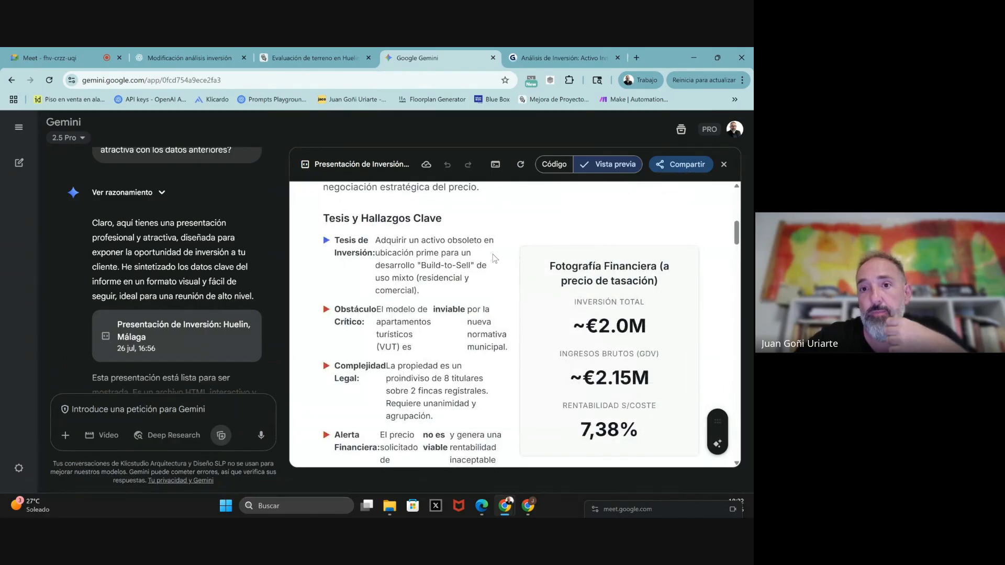
scroll(507, 276, "down", 5)
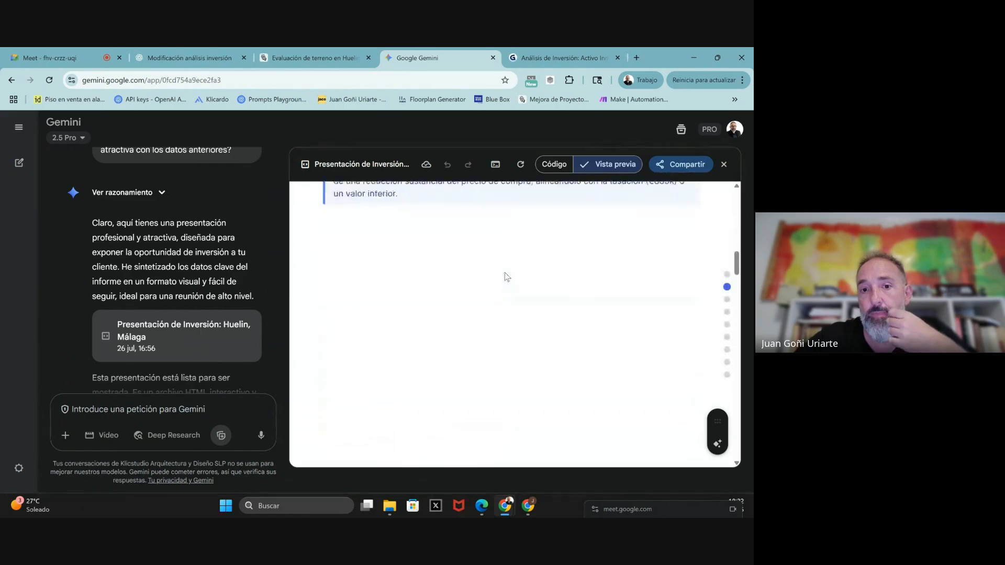
scroll(507, 277, "down", 5)
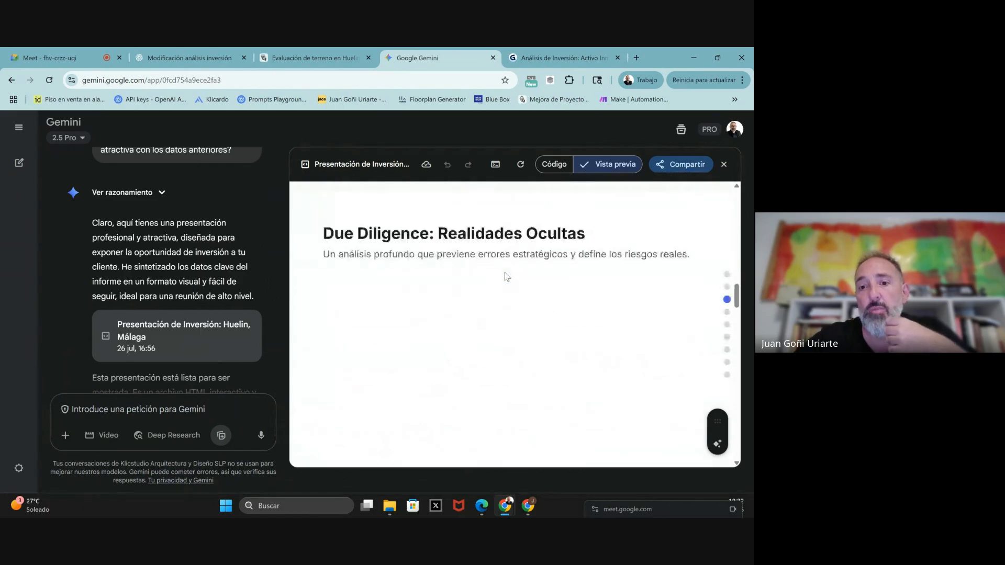
scroll(507, 276, "down", 6)
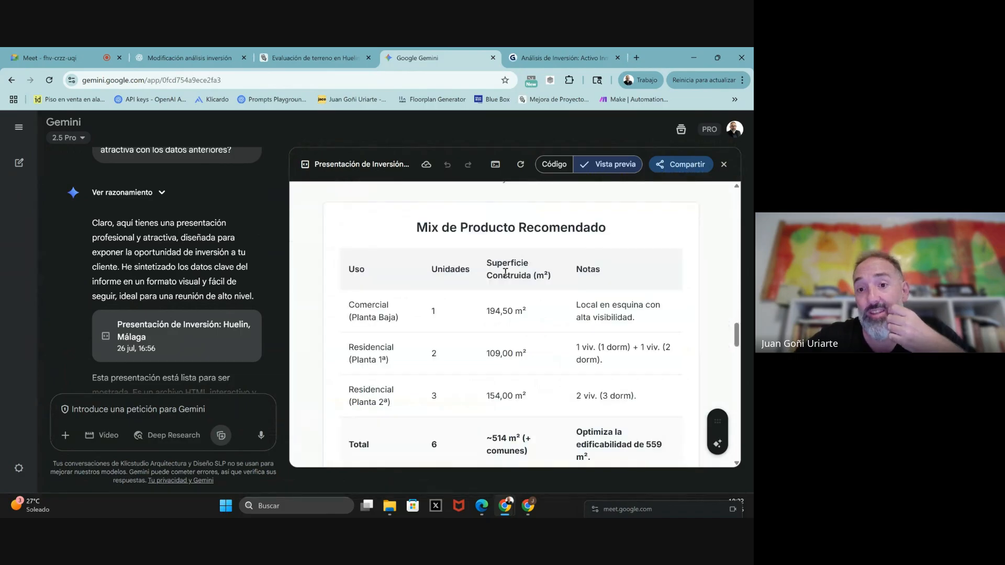
scroll(506, 275, "down", 5)
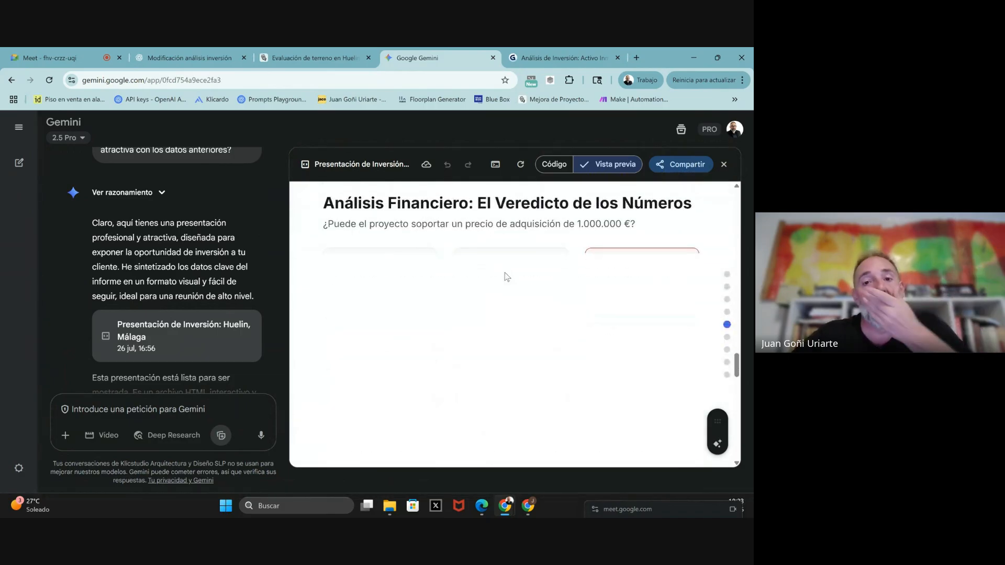
scroll(506, 275, "down", 5)
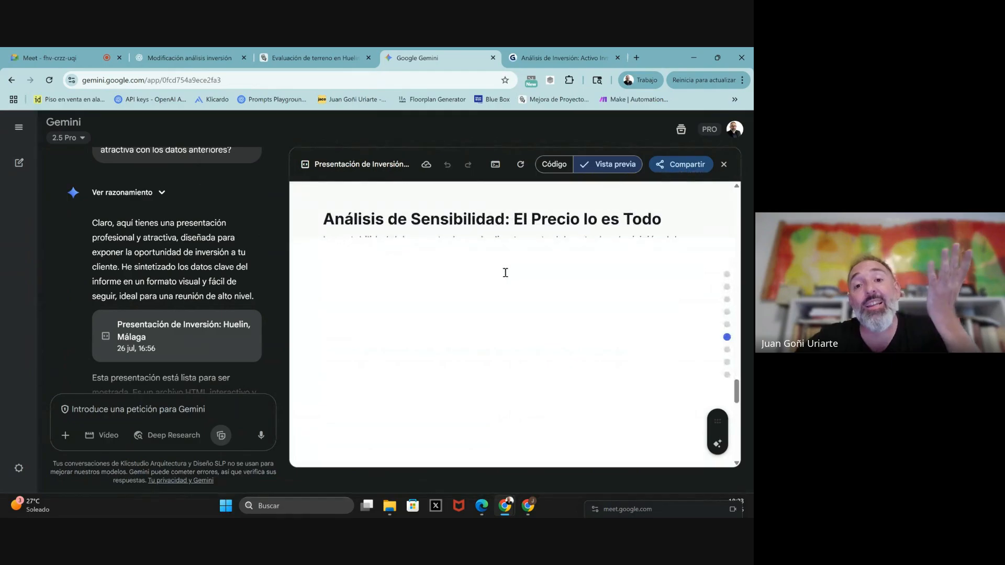
scroll(506, 275, "down", 5)
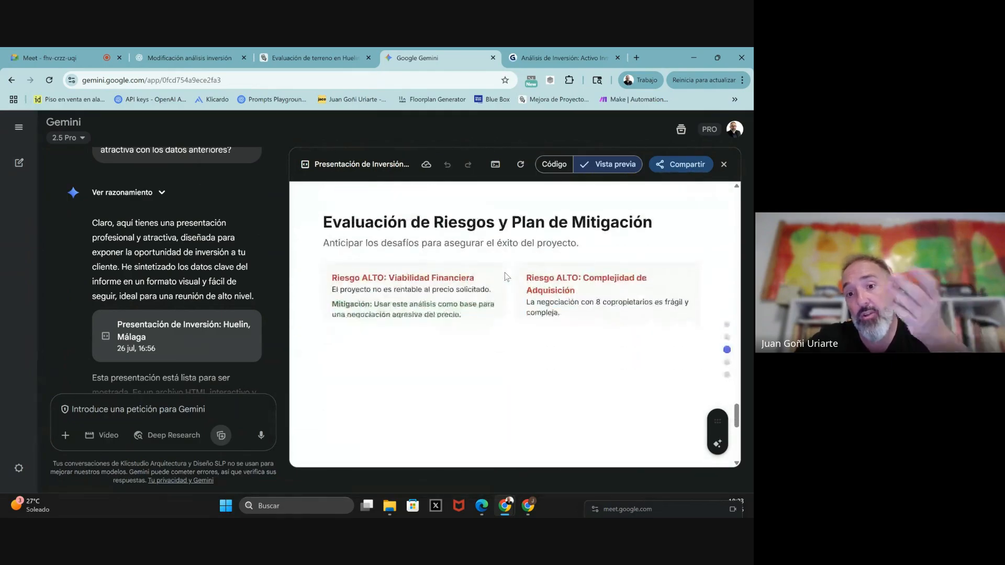
scroll(506, 276, "down", 5)
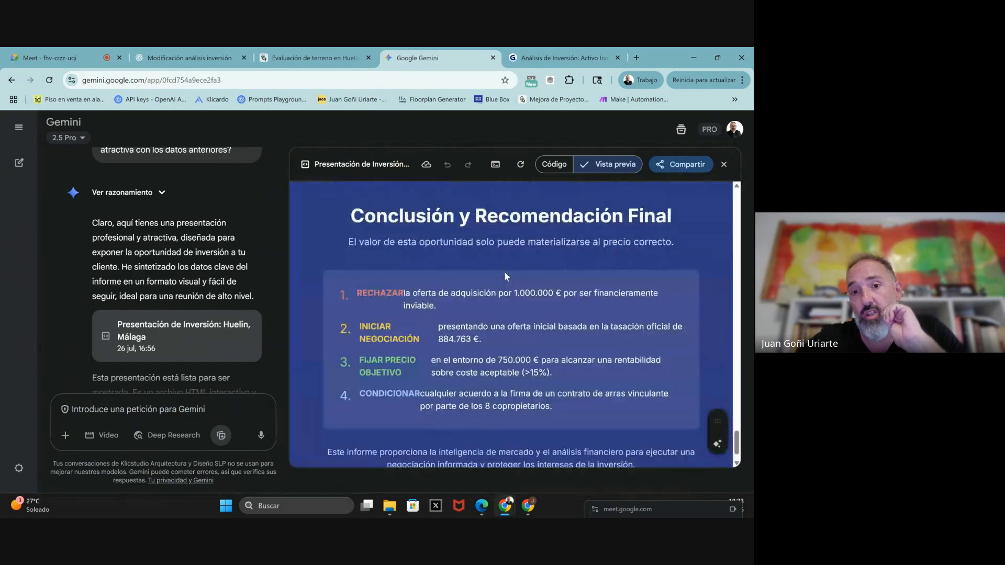
scroll(506, 276, "down", 1)
scroll(504, 271, "up", 1)
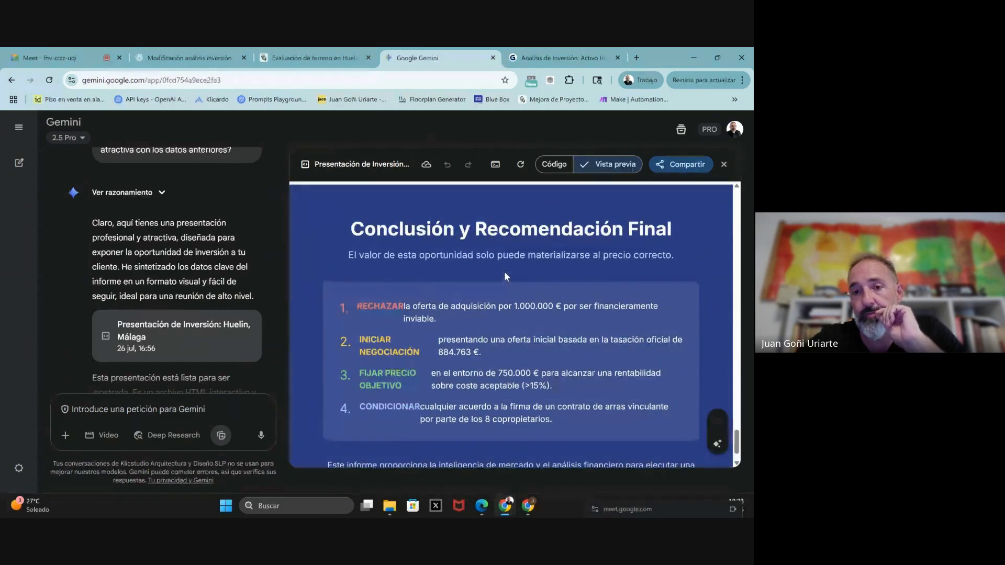
scroll(504, 271, "down", 1)
scroll(504, 271, "up", 3)
scroll(504, 272, "up", 20)
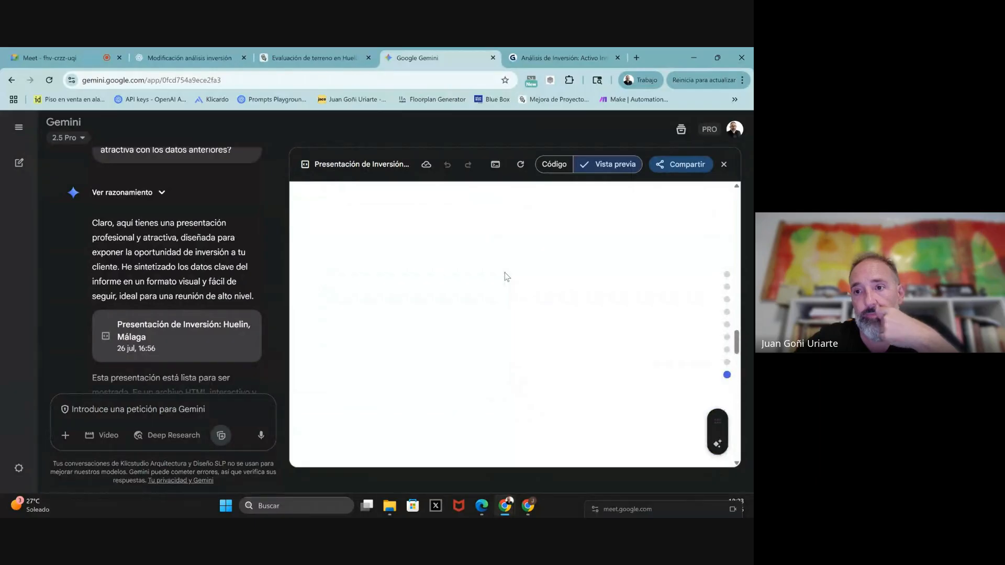
scroll(505, 272, "up", 10)
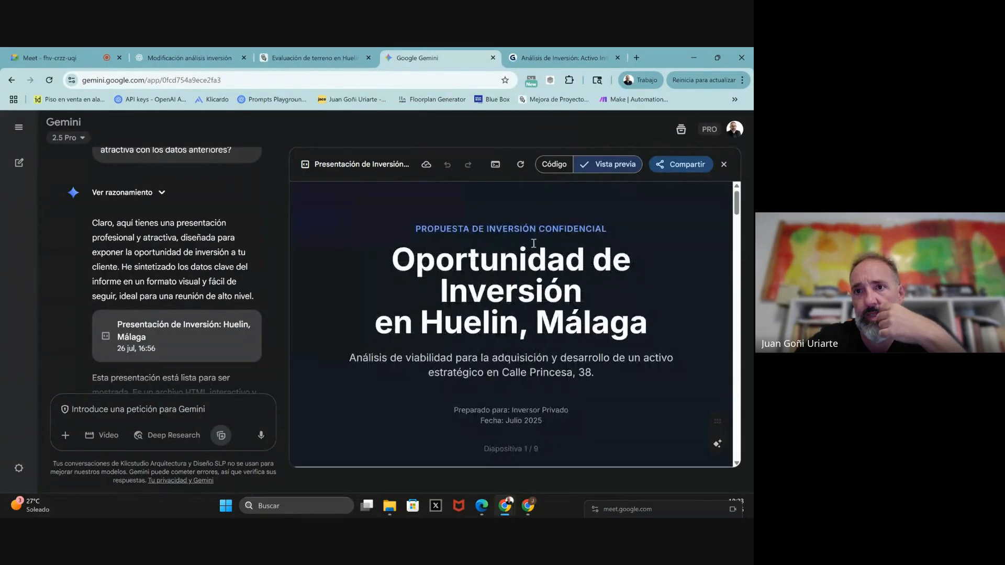
scroll(487, 390, "down", 10)
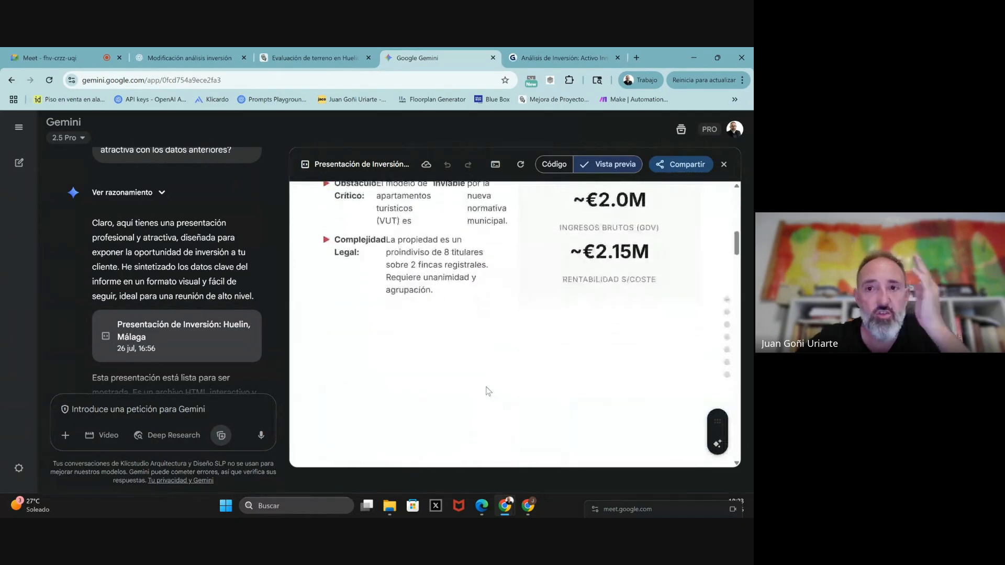
scroll(445, 393, "down", 2)
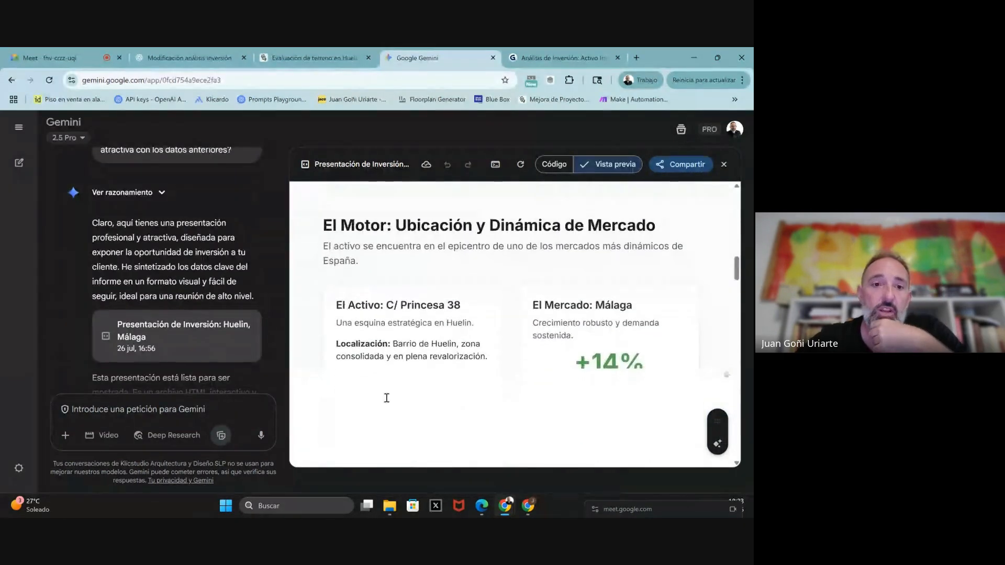
scroll(186, 294, "up", 3)
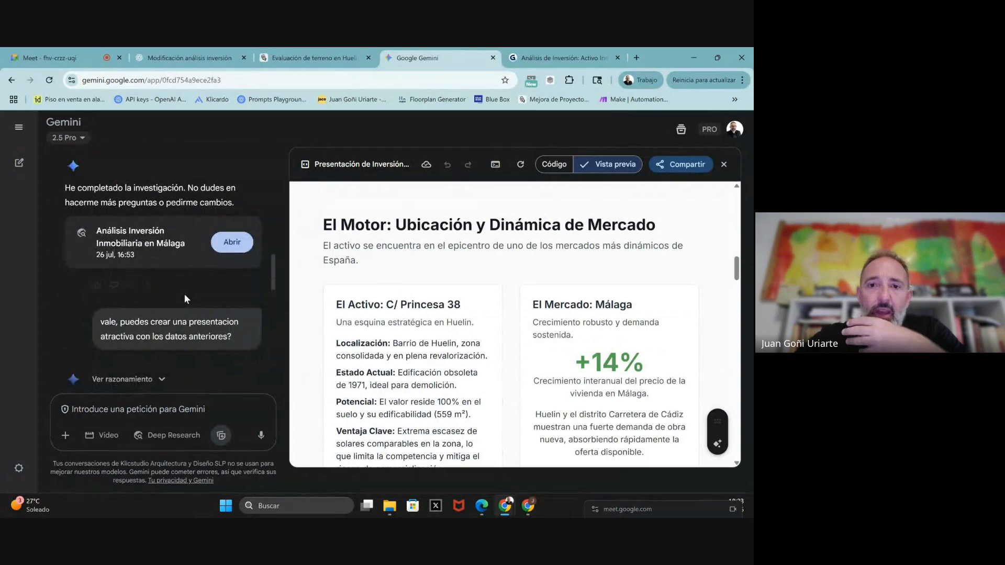
scroll(400, 310, "up", 10)
scroll(400, 310, "up", 5)
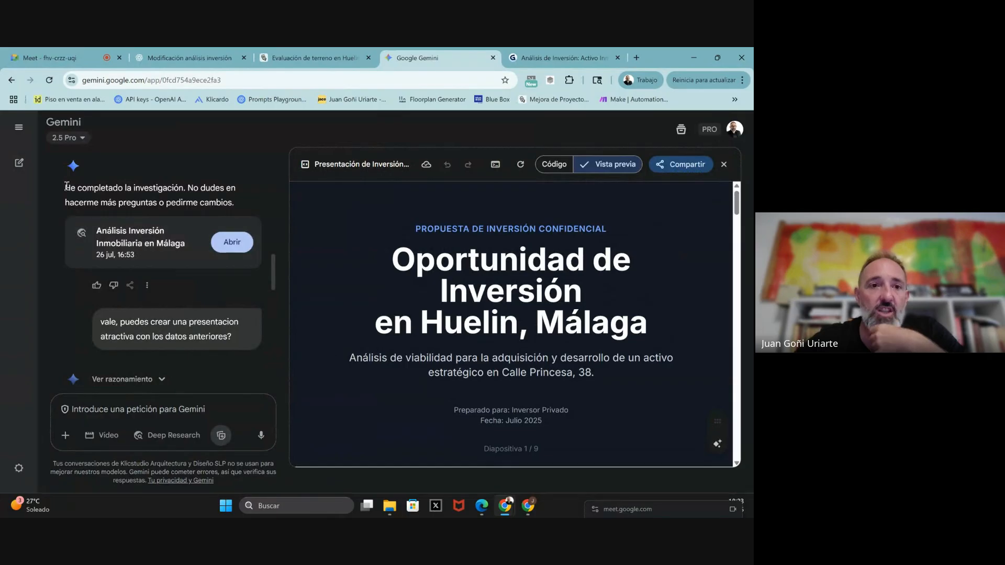
- Review the Gamma 'Análisis de Inversión' deck from Evaluación de Riesgos down to Recomendación Final
left_click(523, 54)
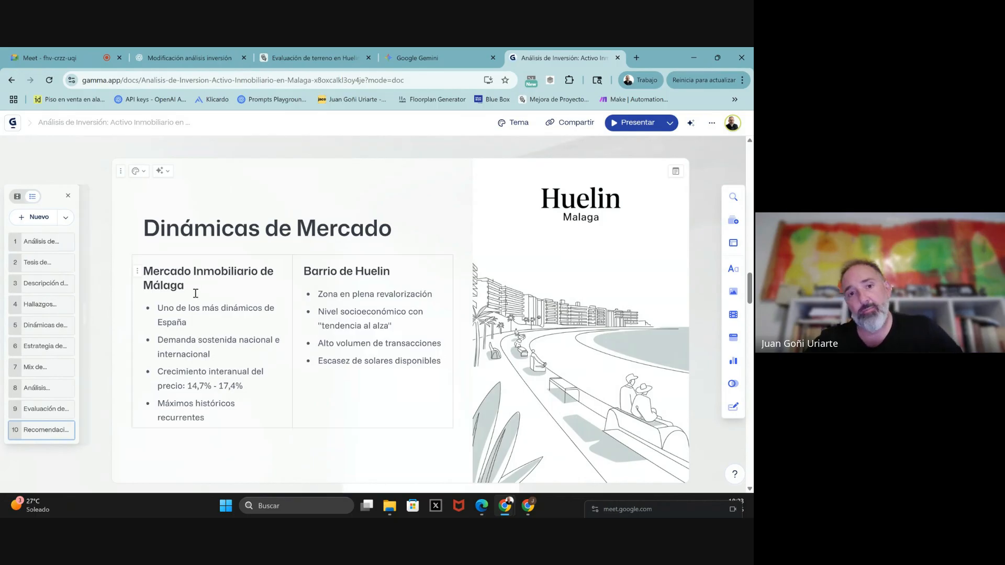
scroll(264, 254, "up", 20)
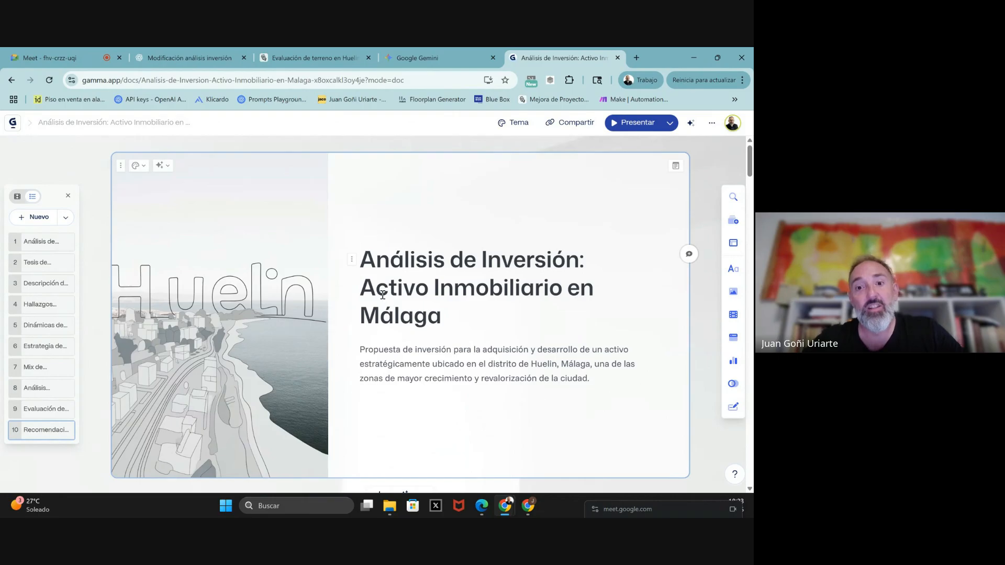
scroll(382, 295, "down", 2)
scroll(383, 295, "down", 1)
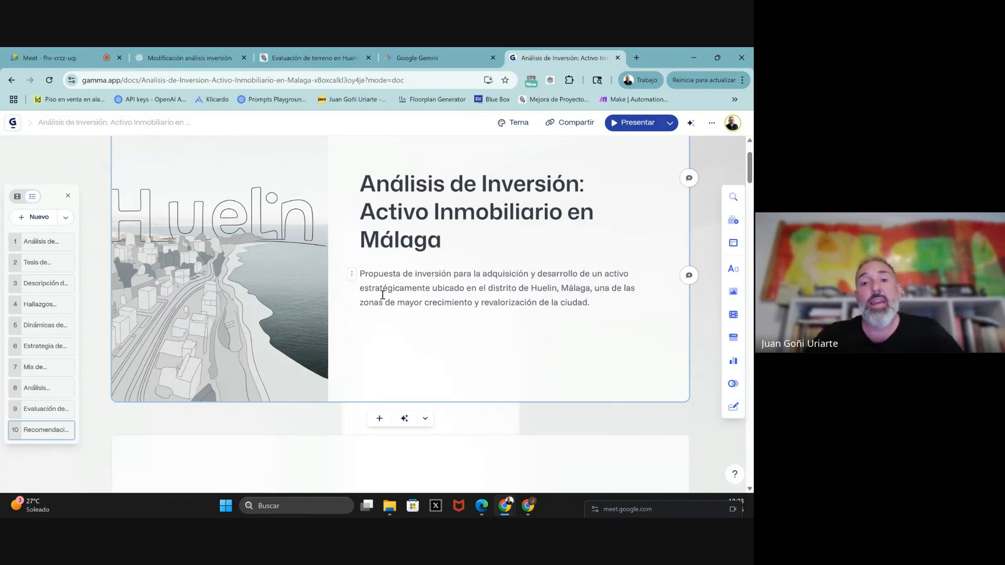
scroll(436, 299, "down", 5)
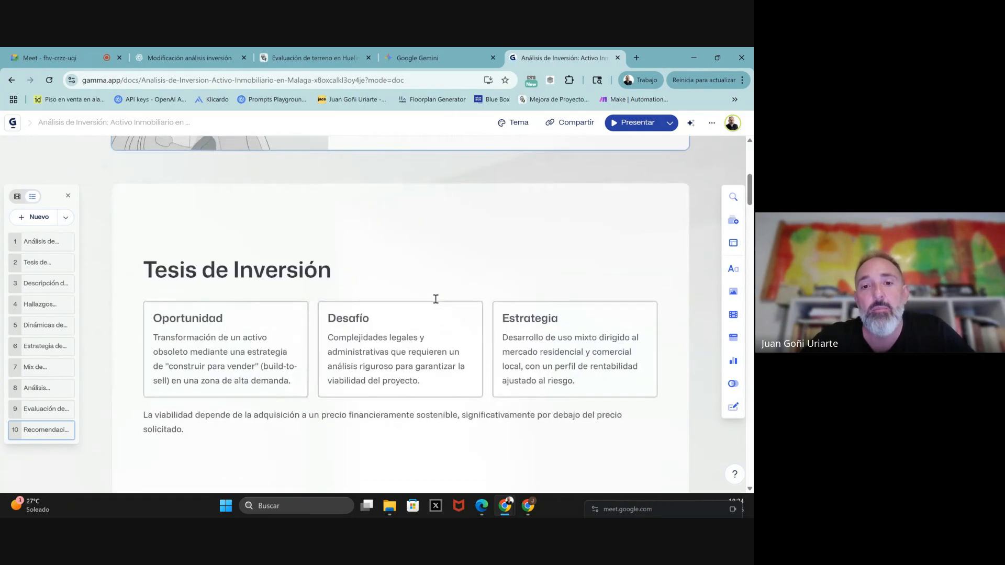
scroll(435, 299, "down", 5)
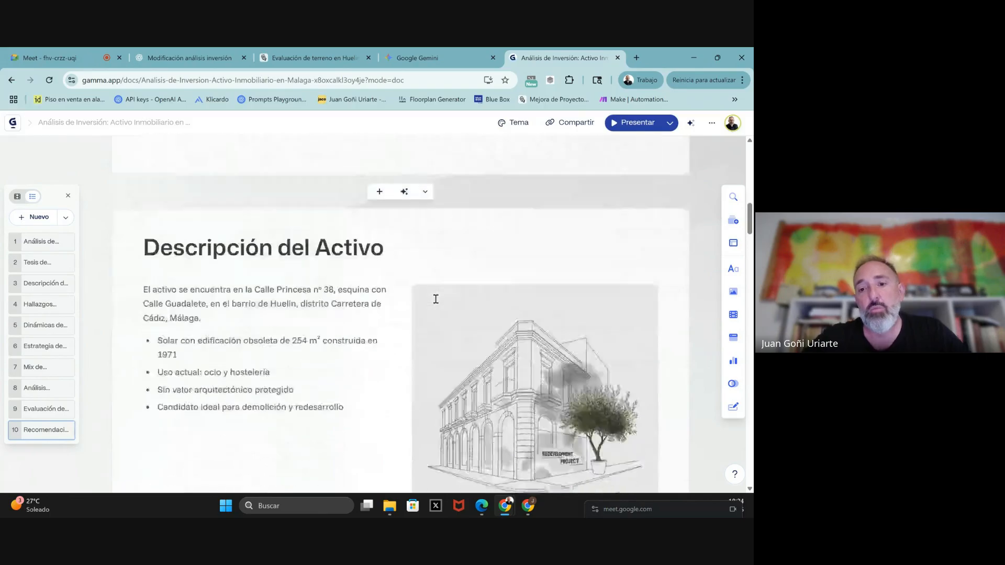
scroll(436, 299, "down", 6)
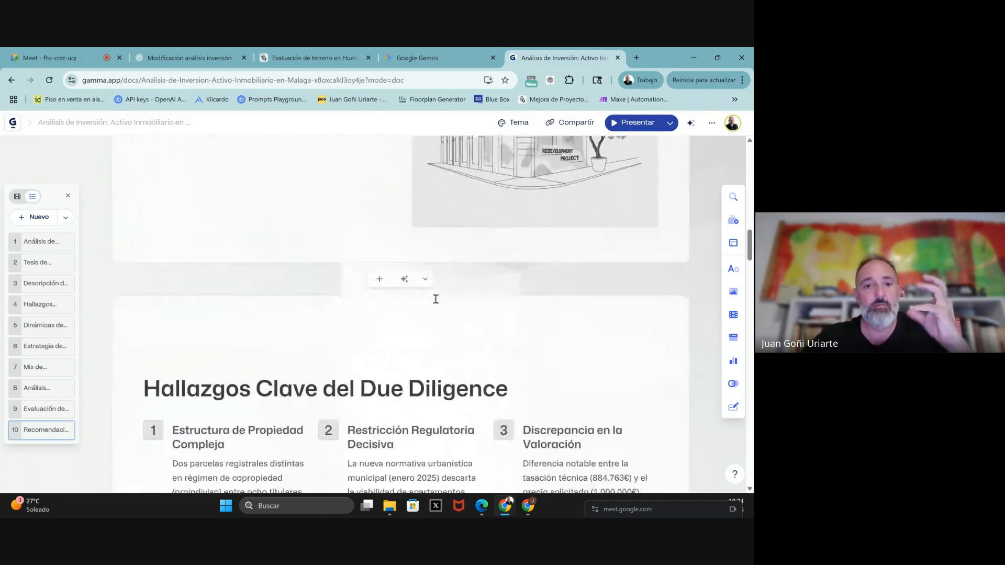
scroll(436, 299, "down", 10)
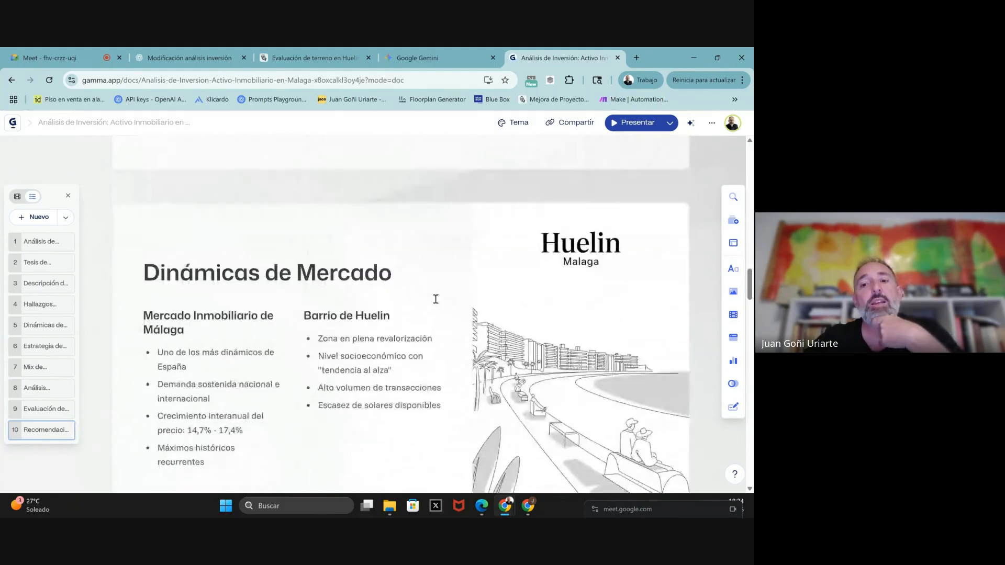
scroll(435, 299, "down", 10)
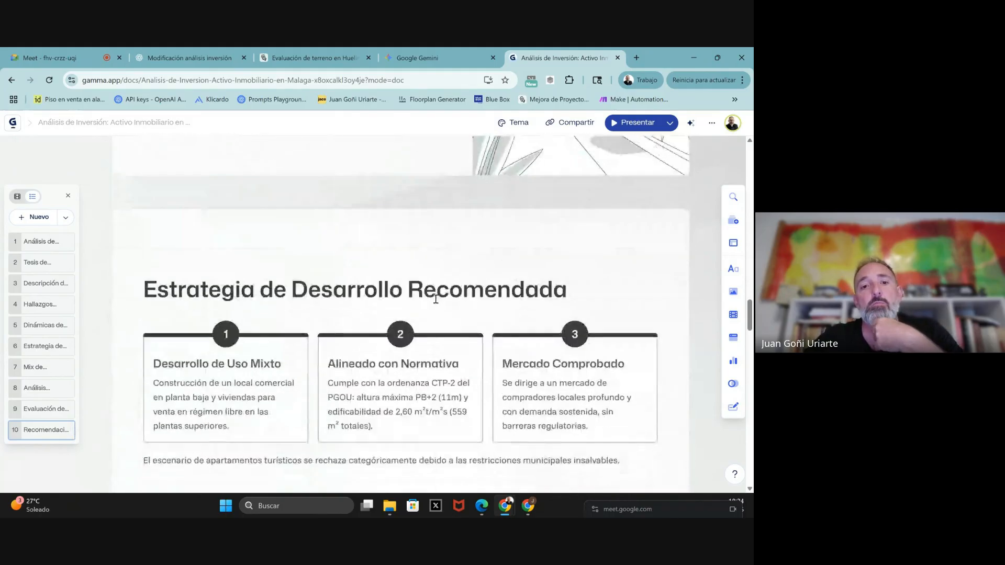
scroll(436, 299, "down", 4)
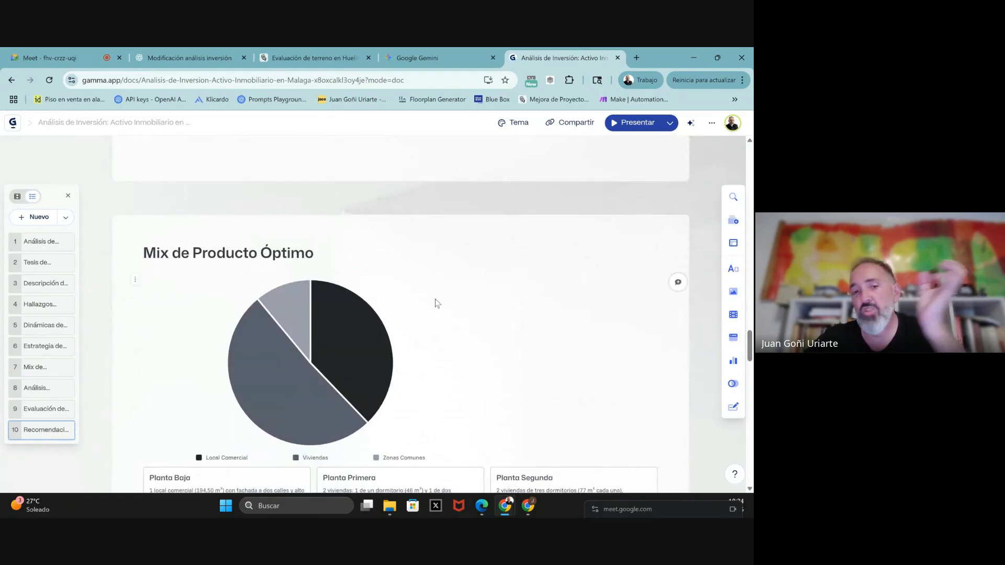
scroll(437, 303, "down", 8)
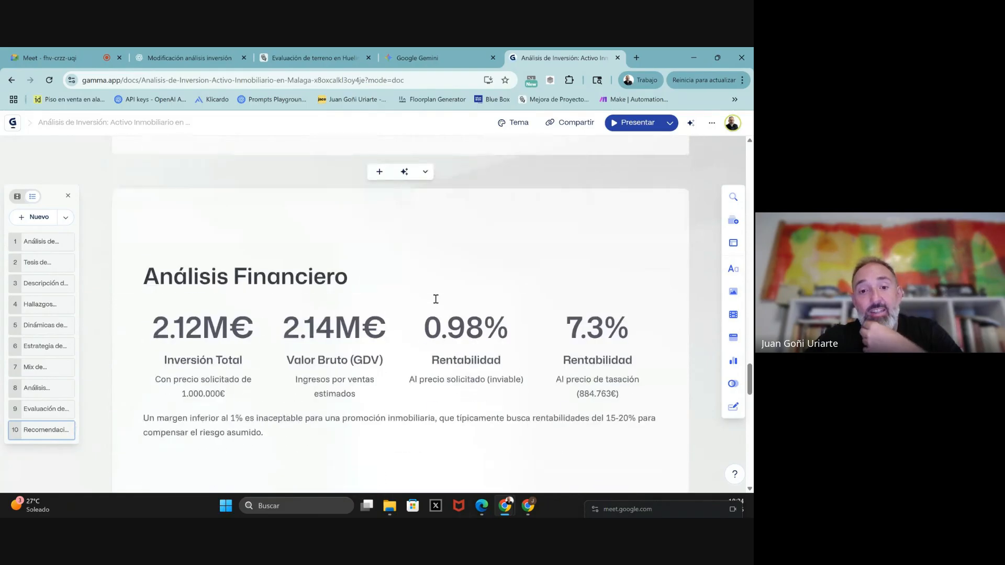
scroll(436, 299, "down", 1)
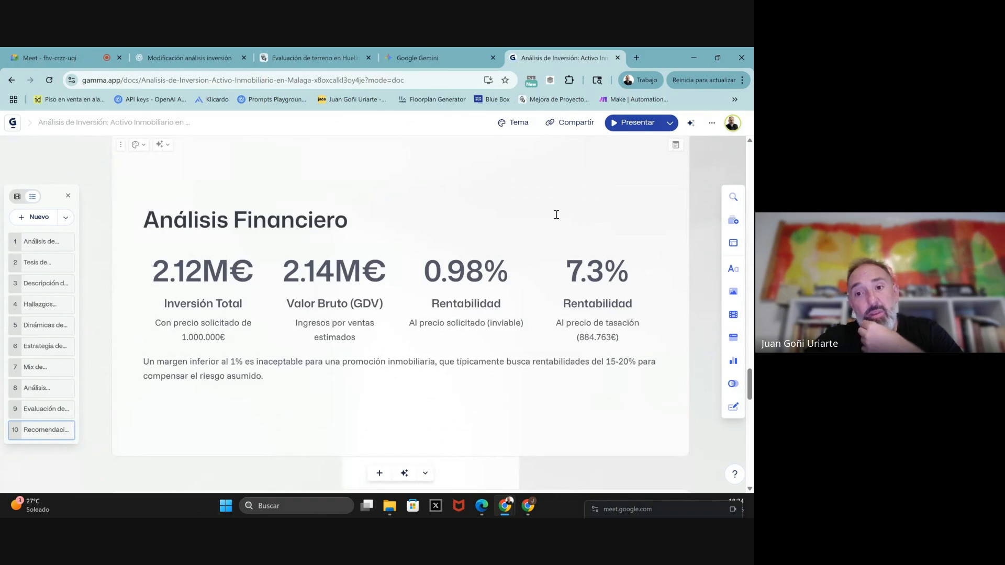
scroll(366, 379, "down", 6)
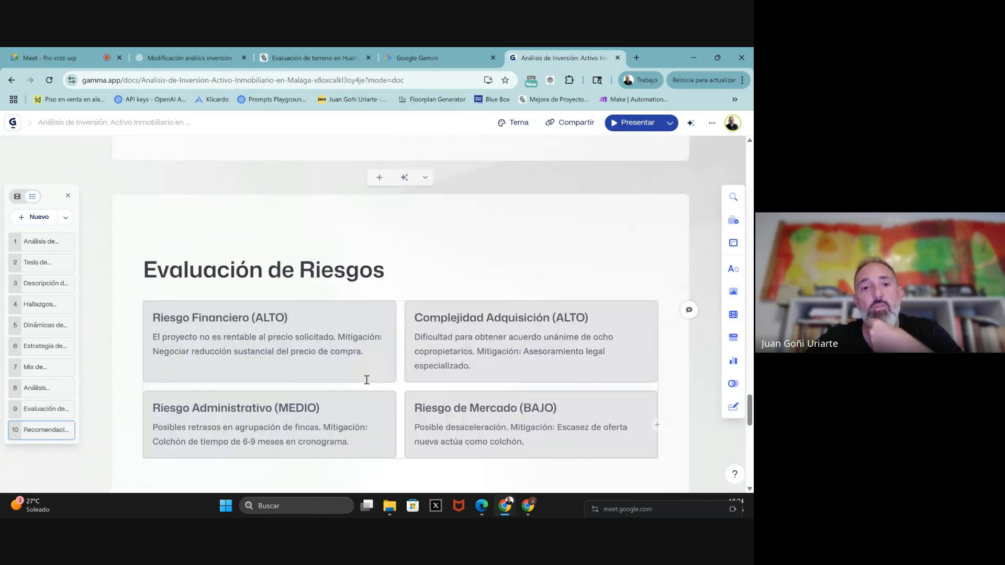
scroll(366, 380, "down", 6)
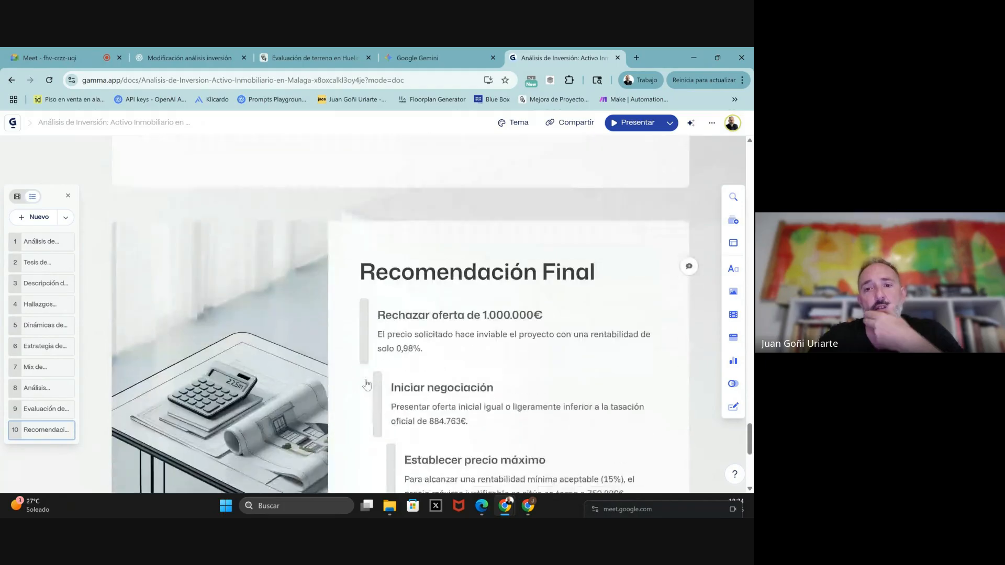
scroll(366, 385, "down", 1)
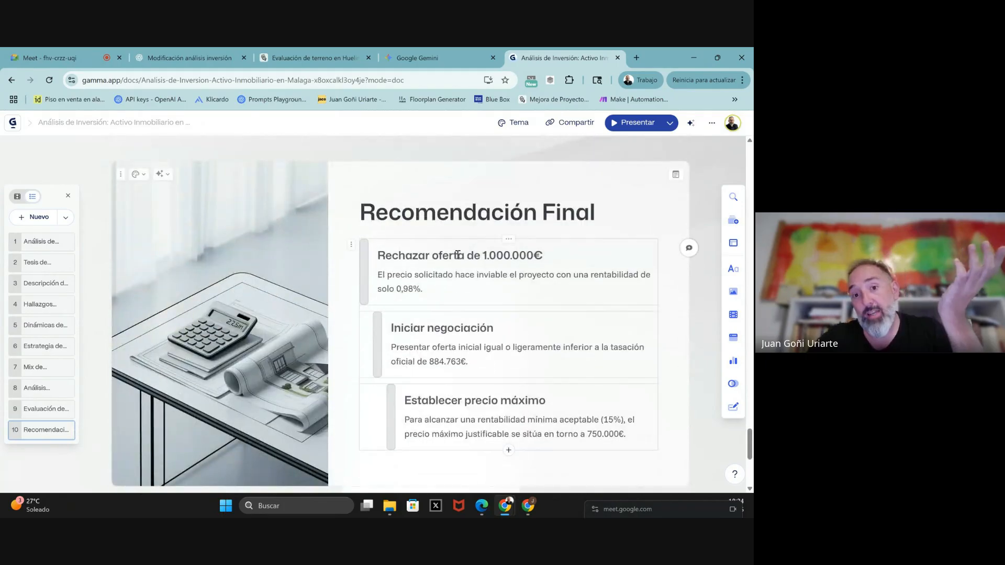
scroll(457, 255, "down", 3)
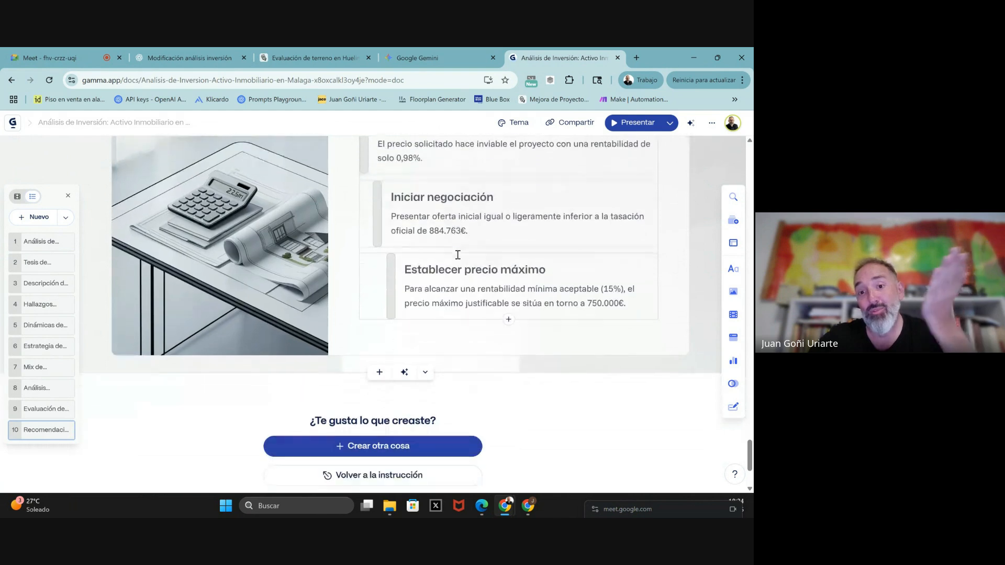
scroll(457, 255, "down", 3)
scroll(457, 255, "up", 2)
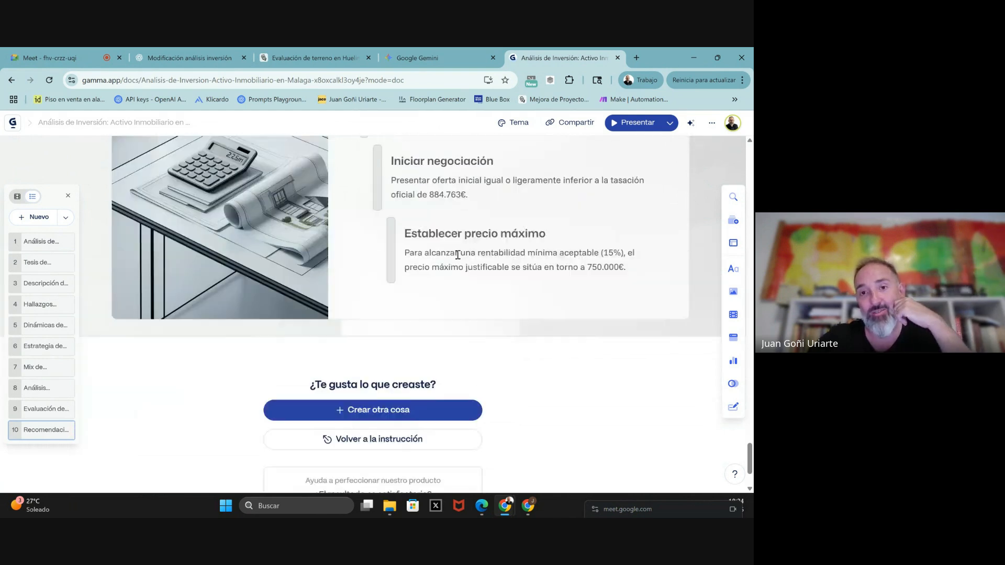
scroll(457, 255, "up", 2)
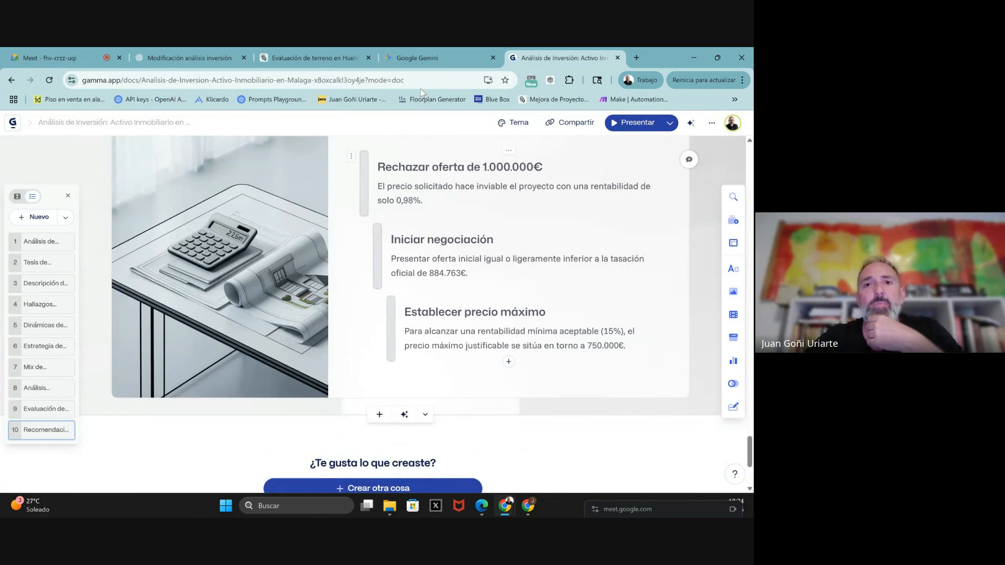
mouse_move(424, 55)
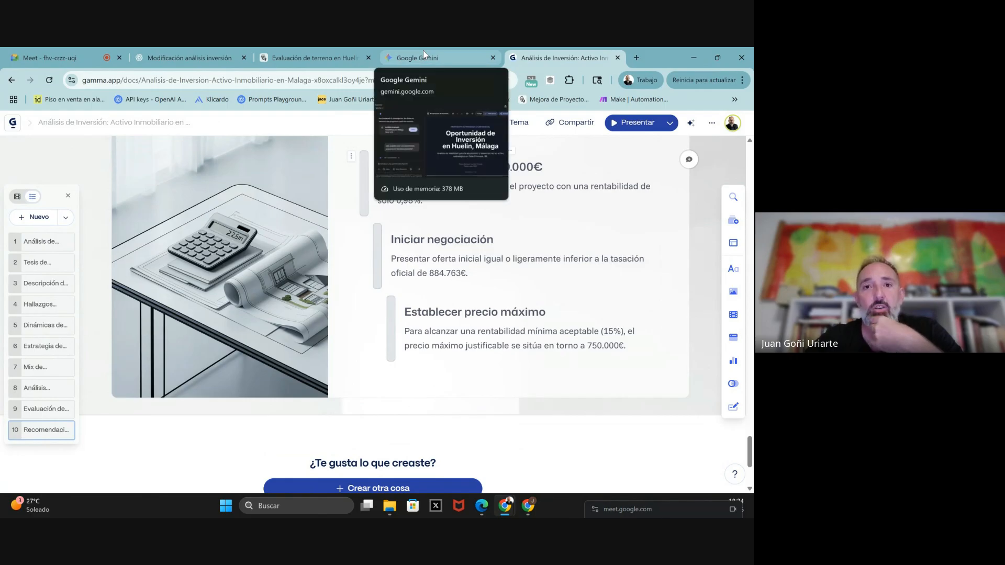
- Return to Gemini and review the prompt and the 'Oportunidad de Inversión en Huelin, Málaga' answer
left_click(424, 54)
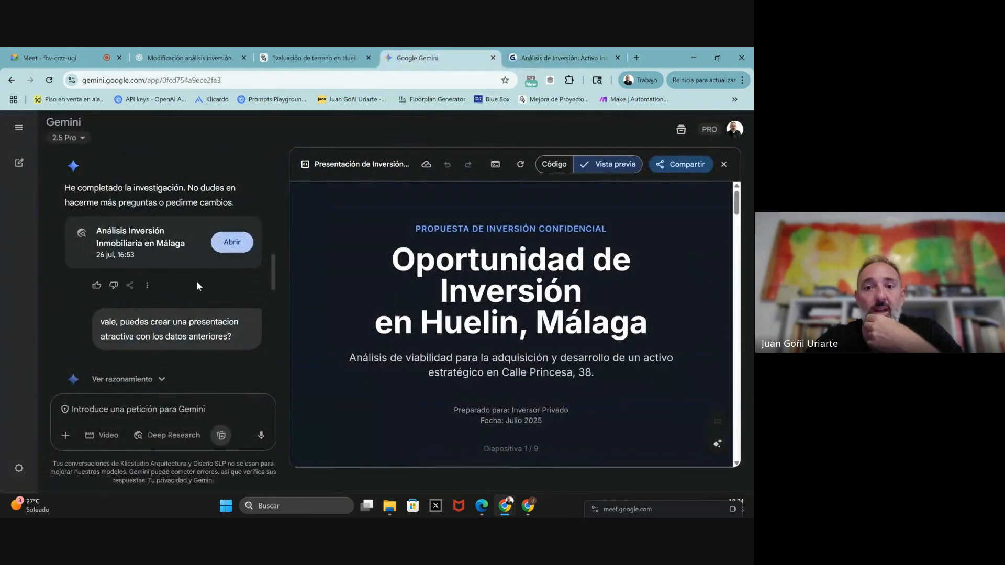
scroll(157, 218, "up", 12)
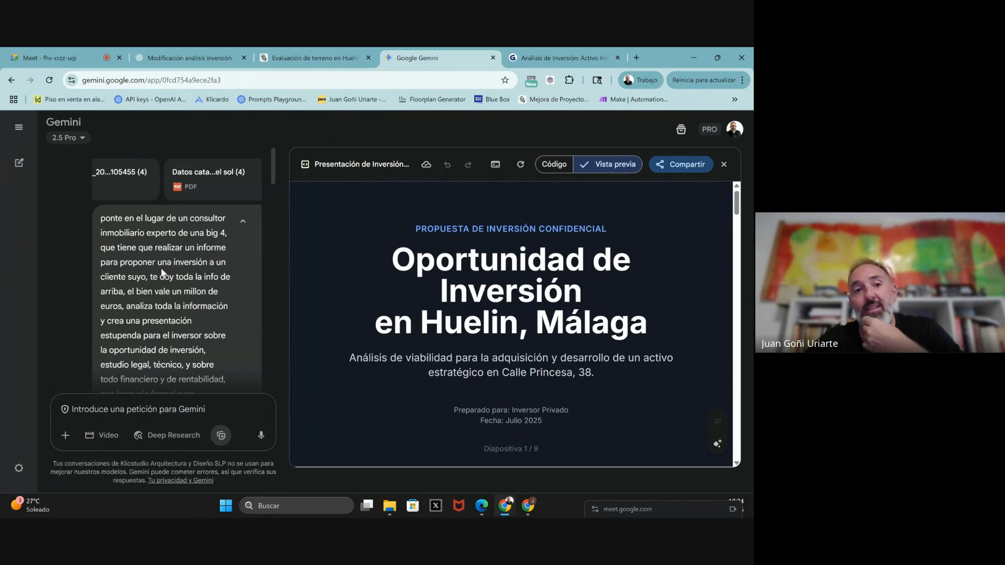
scroll(162, 271, "down", 4)
scroll(161, 269, "down", 5)
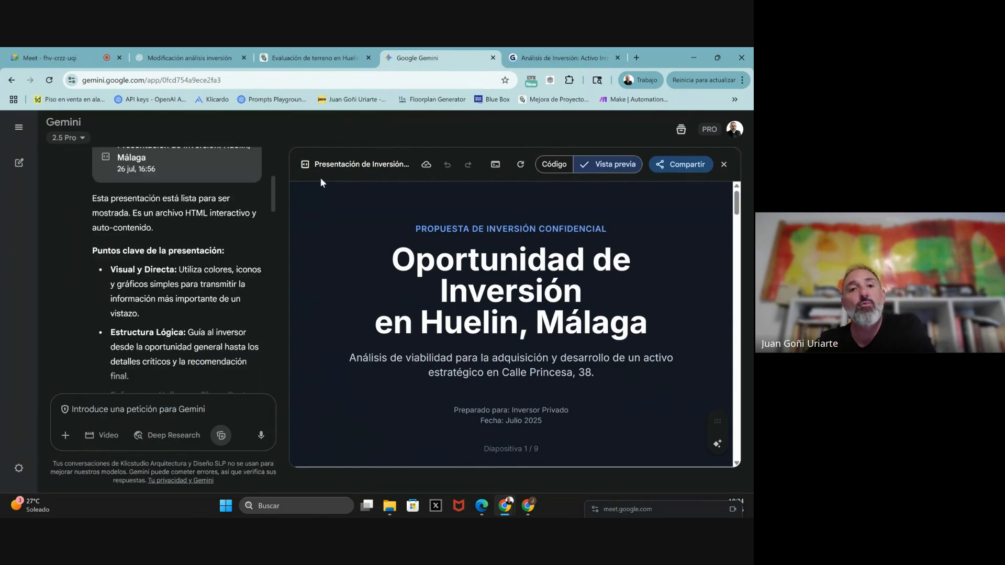
scroll(210, 244, "down", 5)
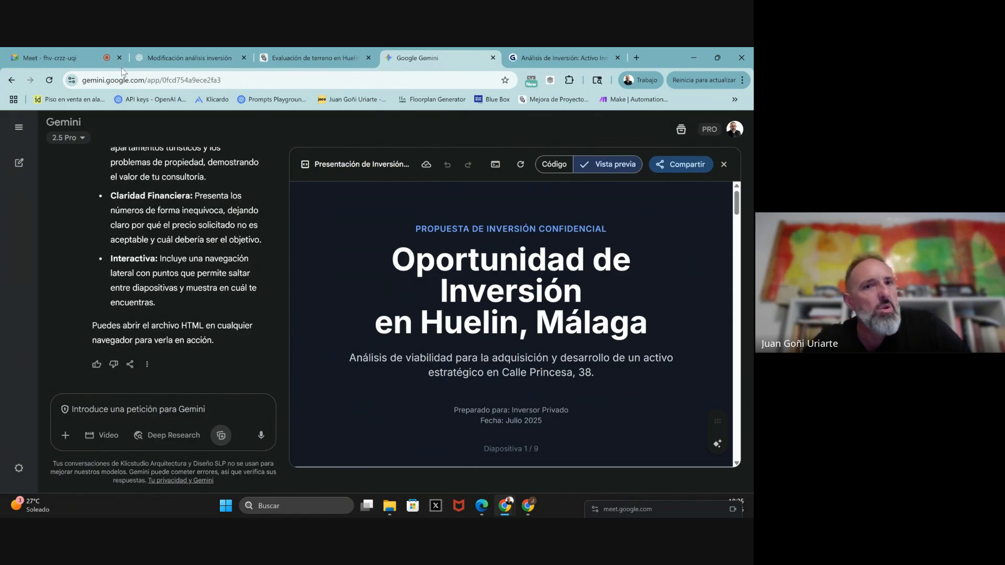
- Go to the 'Modificación análisis inversión' ChatGPT chat and highlight the earlier prompt's opening lines
left_click(185, 57)
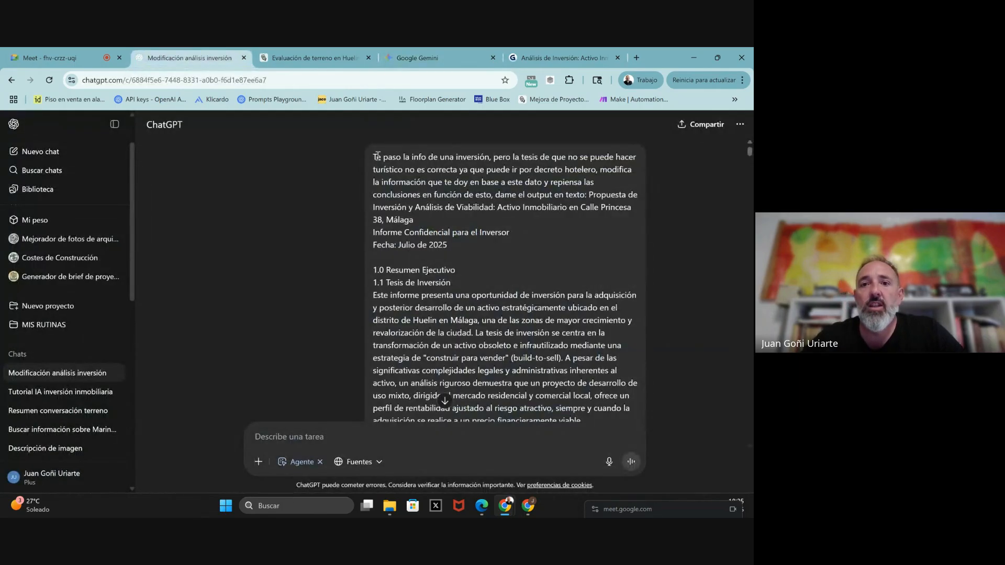
left_click_drag(377, 156, 519, 244)
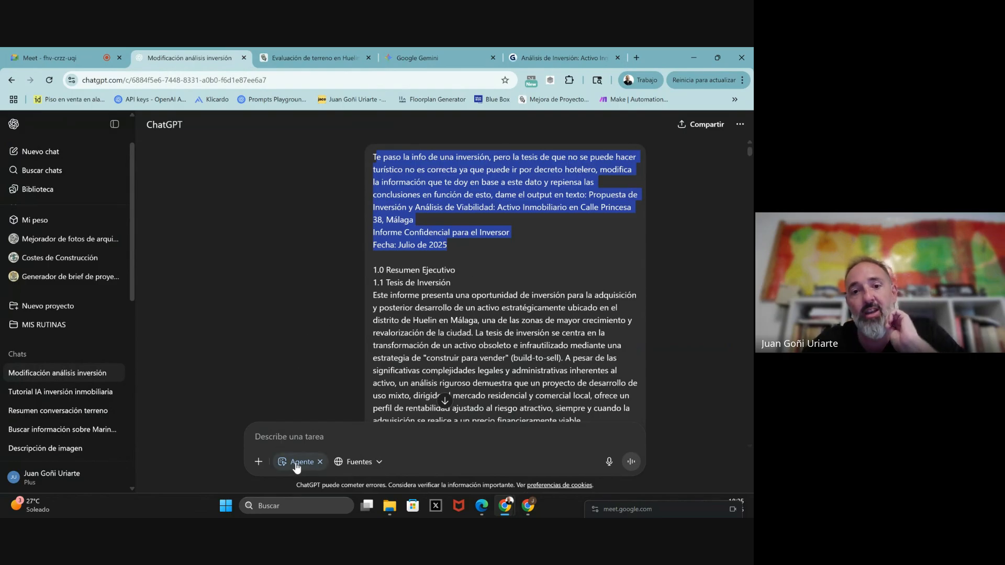
scroll(338, 309, "down", 3)
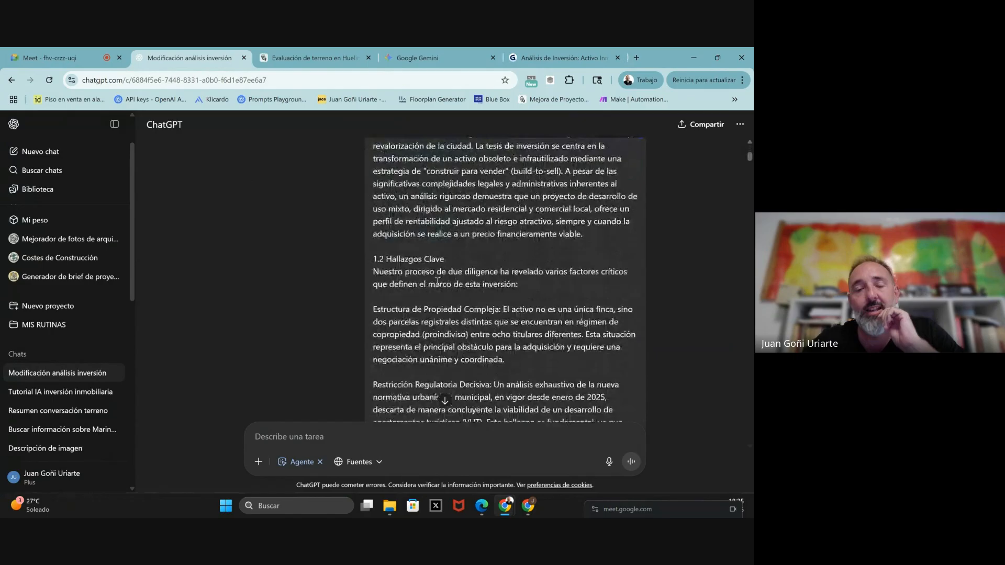
scroll(338, 309, "up", 4)
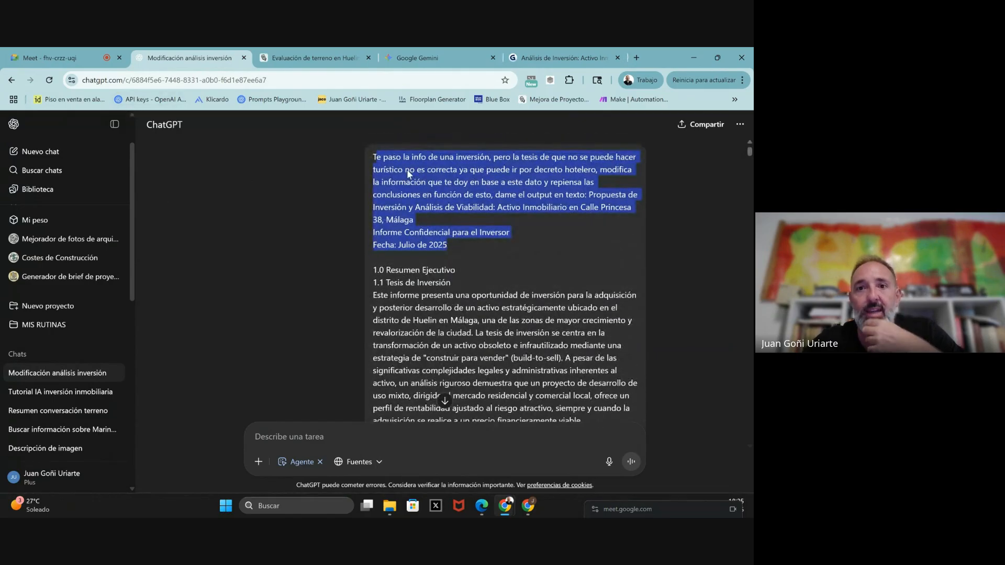
scroll(434, 287, "down", 10)
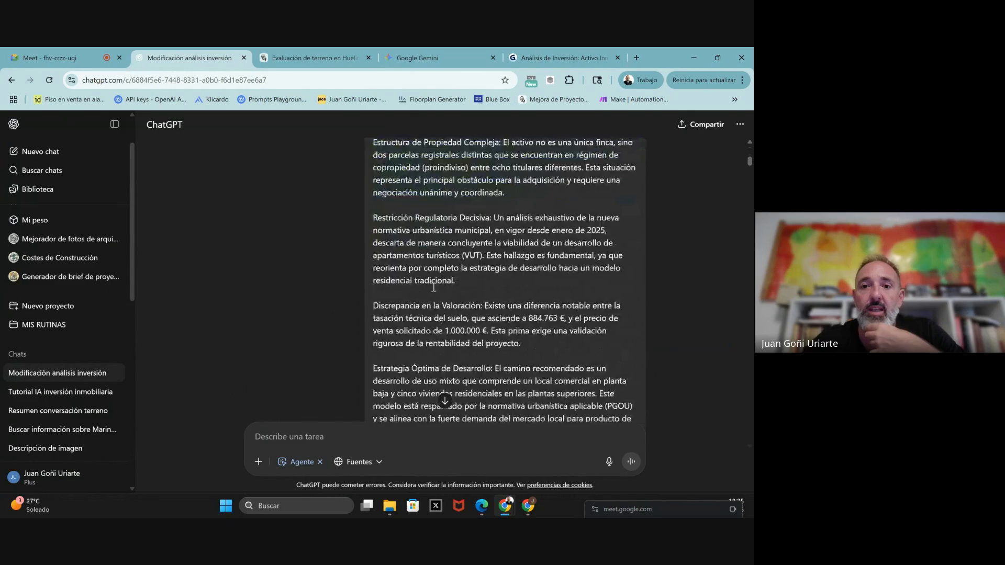
scroll(433, 288, "down", 8)
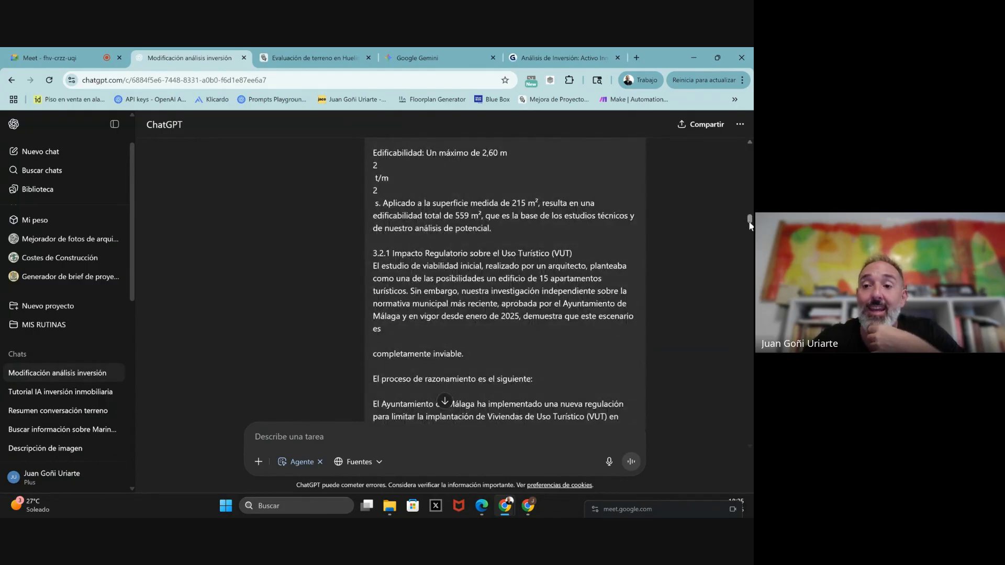
left_click_drag(750, 222, 750, 439)
scroll(468, 310, "up", 5)
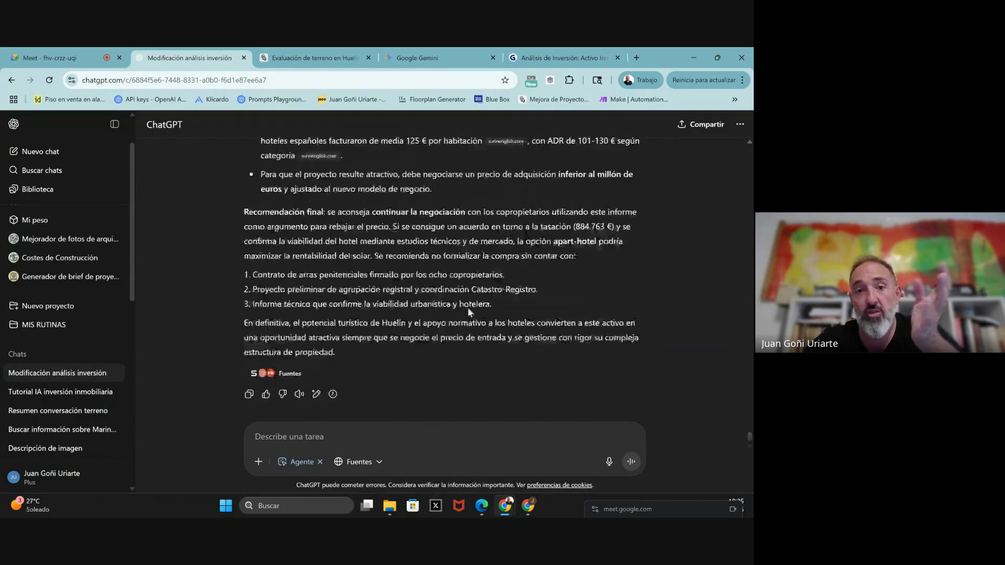
scroll(468, 310, "up", 3)
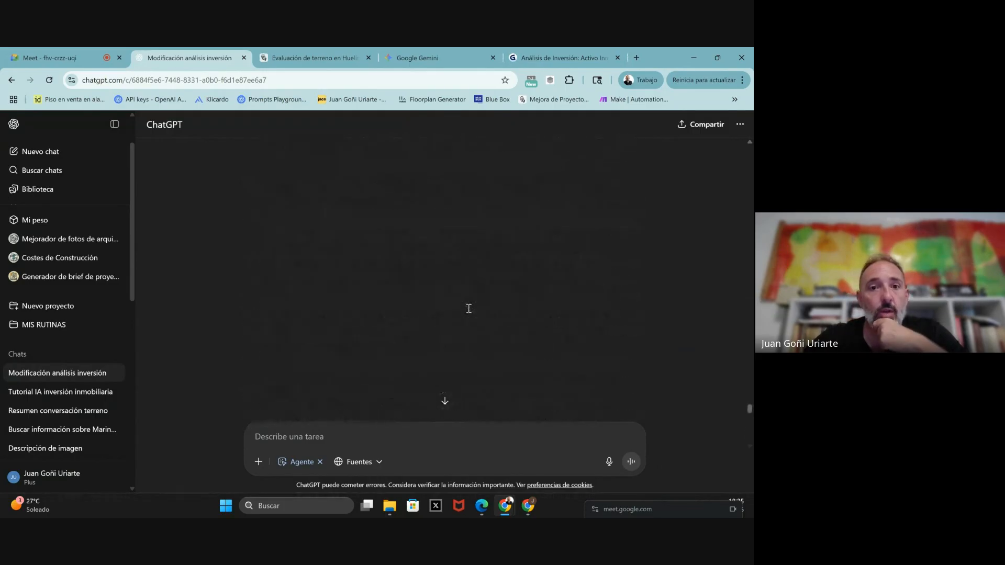
scroll(468, 313, "up", 3)
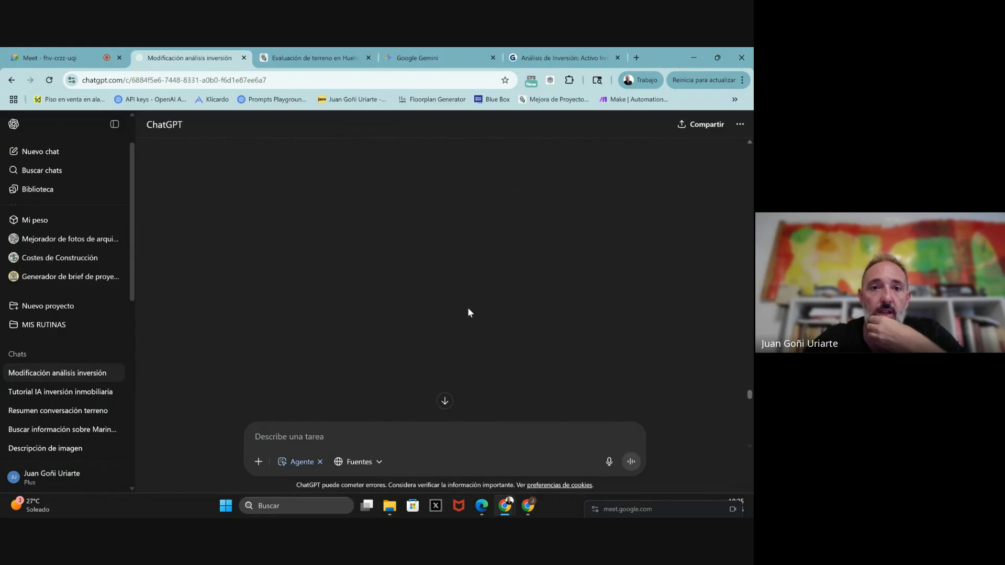
scroll(468, 309, "up", 10)
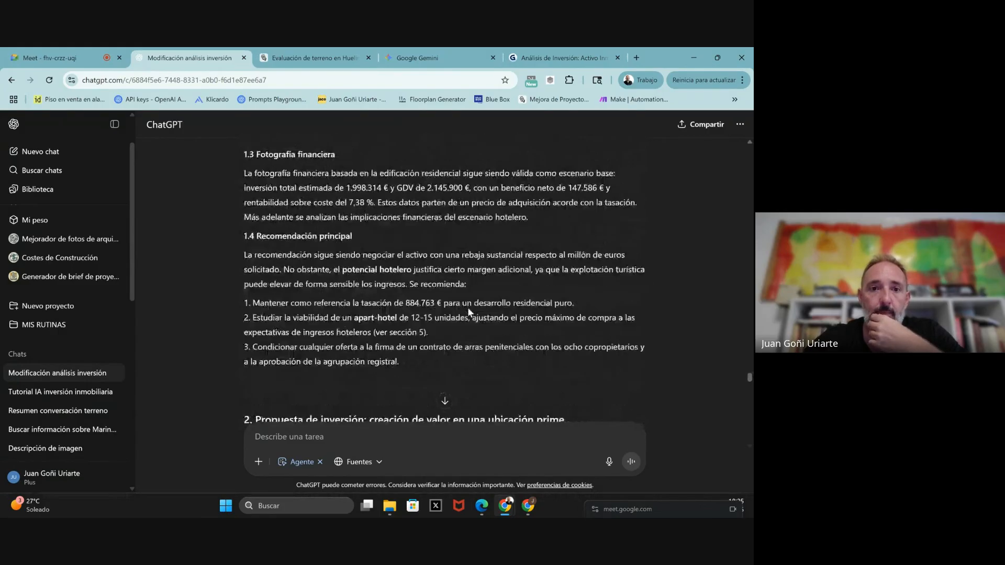
scroll(468, 308, "up", 10)
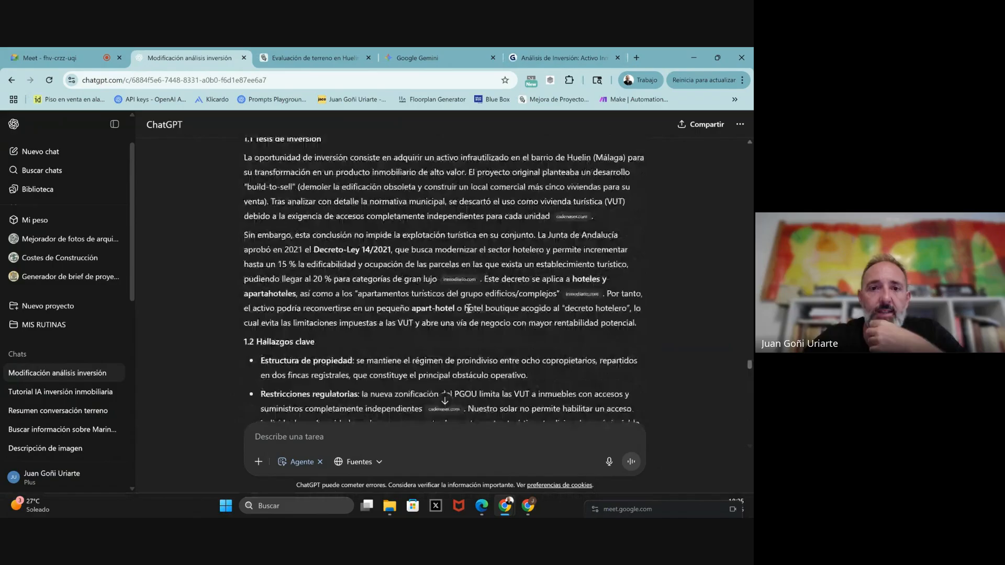
scroll(469, 309, "up", 2)
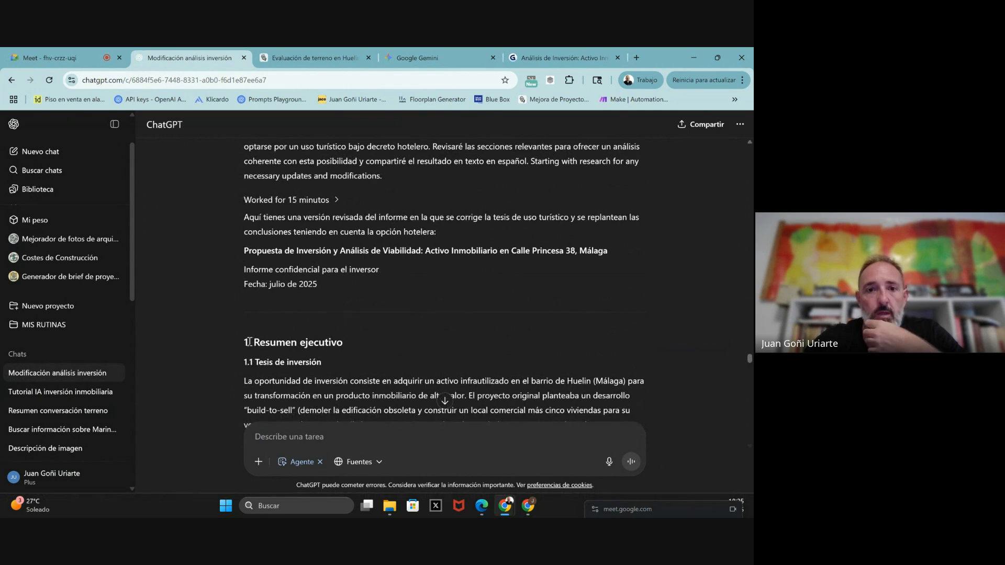
- Select the entire revised report from '1. Resumen ejecutivo' to the end and copy it
left_click_drag(251, 348, 393, 327)
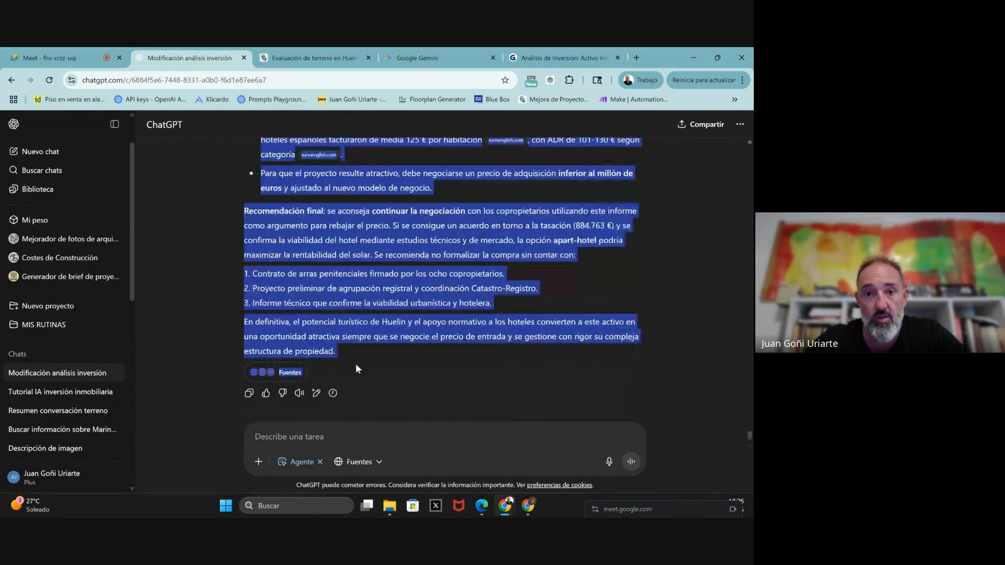
scroll(356, 365, "up", 3)
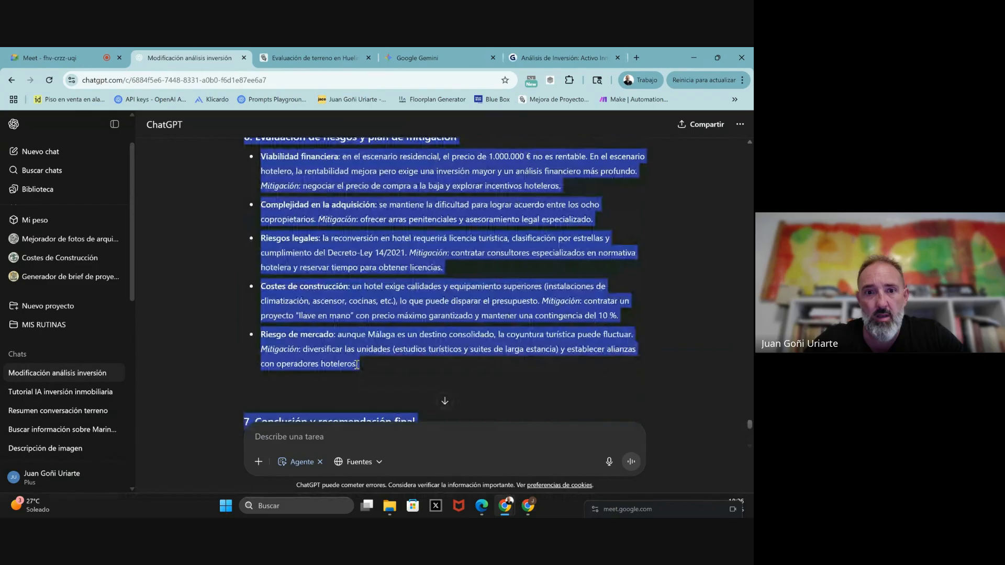
scroll(357, 365, "up", 5)
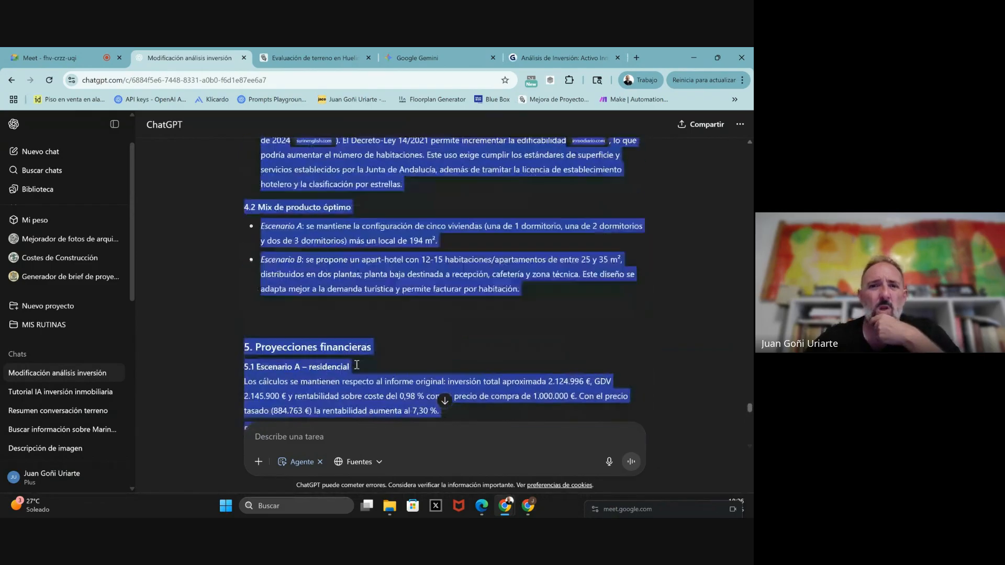
scroll(356, 364, "up", 5)
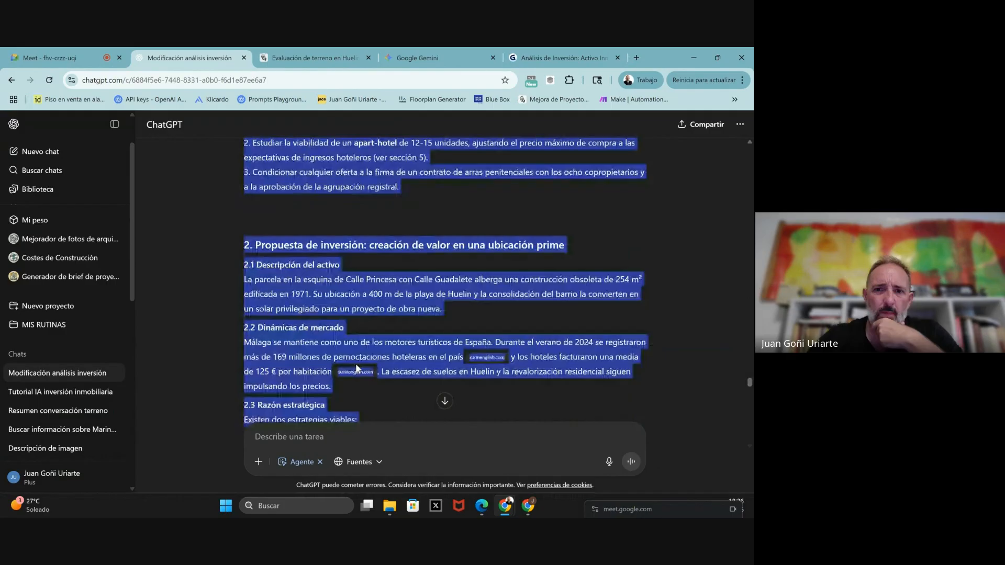
scroll(357, 364, "up", 5)
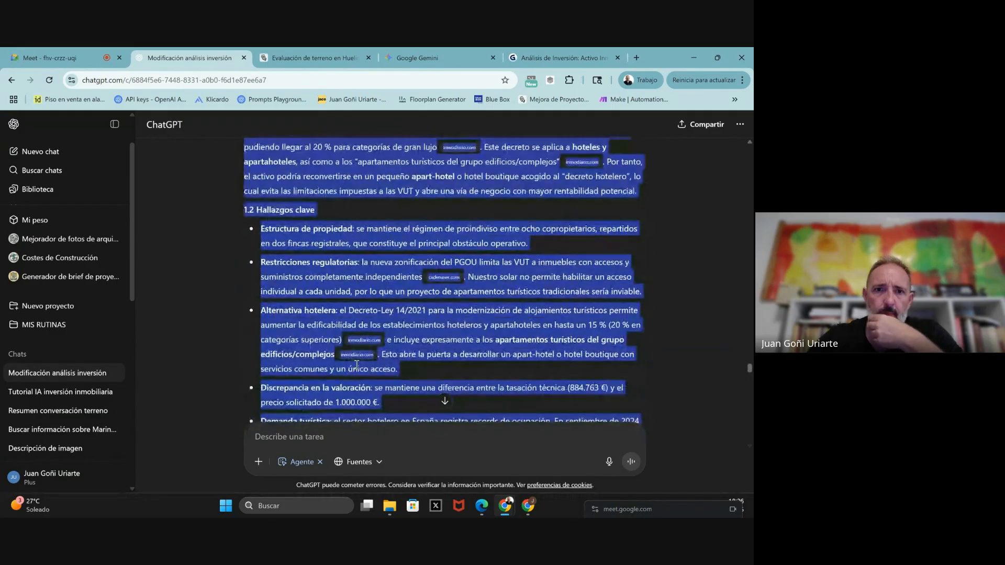
scroll(357, 365, "up", 1)
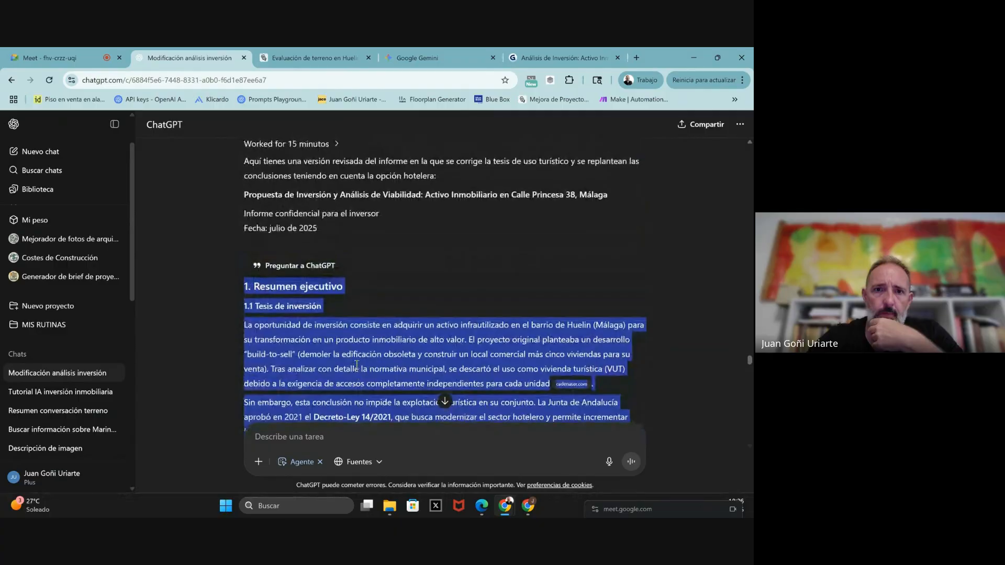
right_click(288, 351)
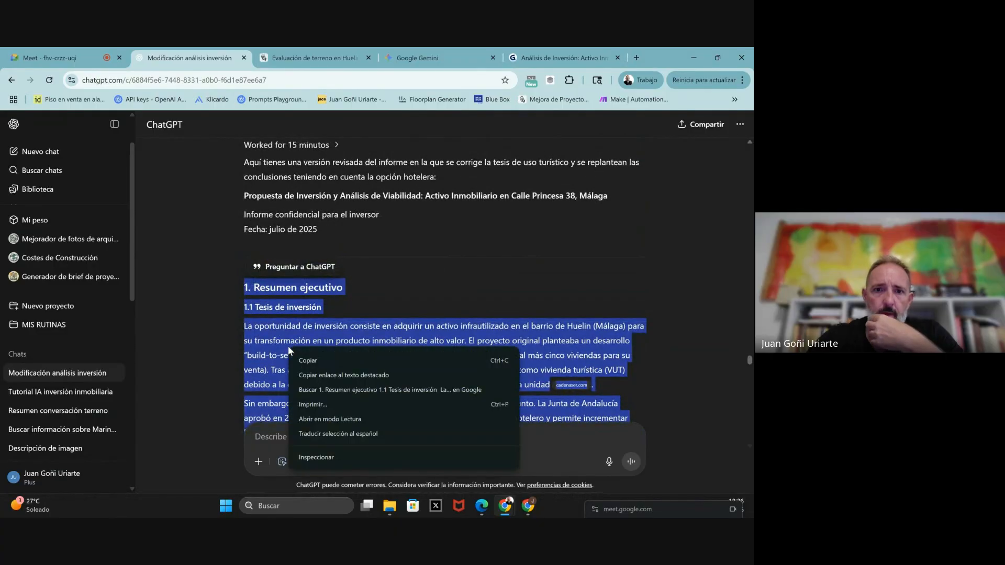
left_click(314, 362)
- Ask ChatGPT to turn the report into an attractive 10-slide PowerPoint presentation
left_click(279, 440)
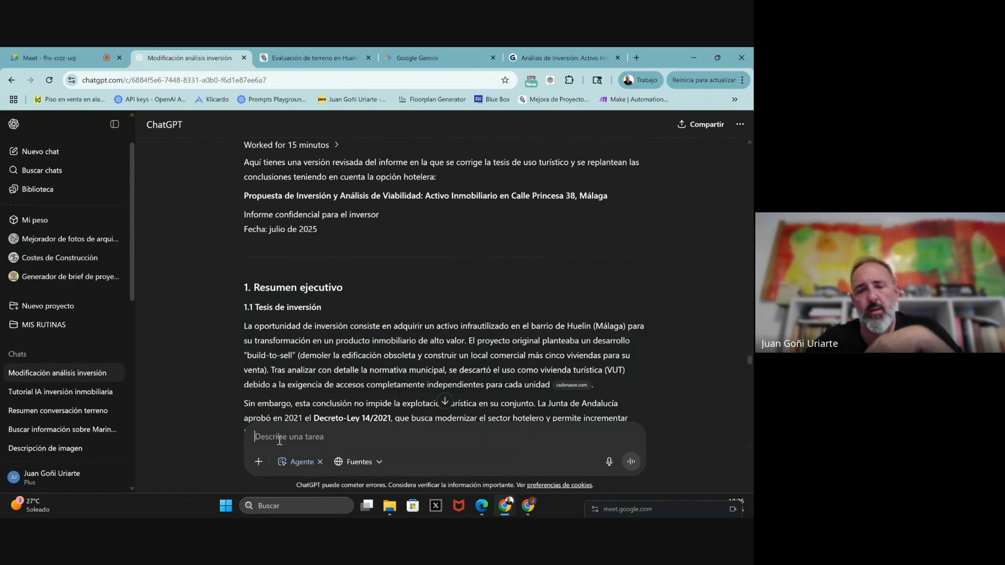
type("vale")
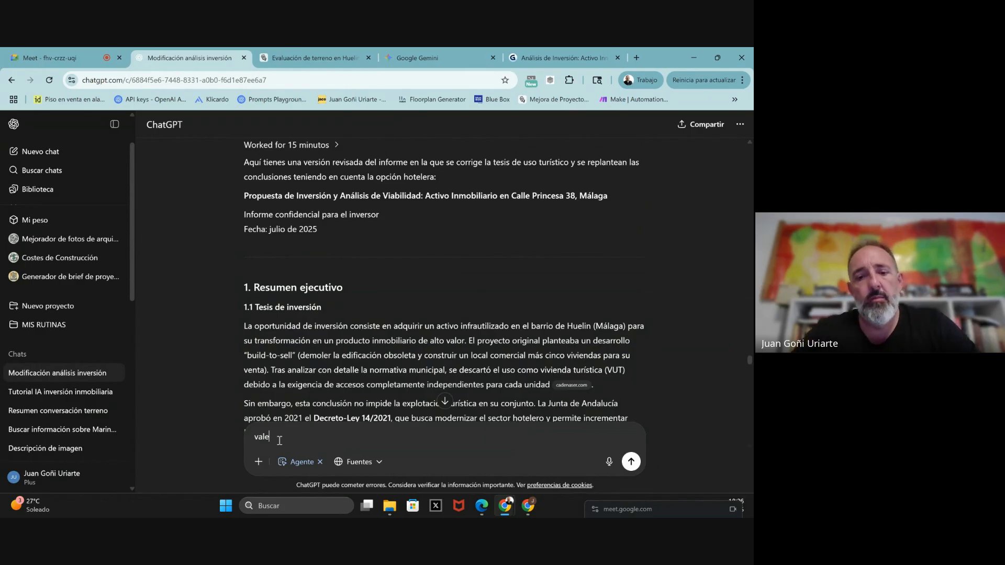
type(" ahora convierteme")
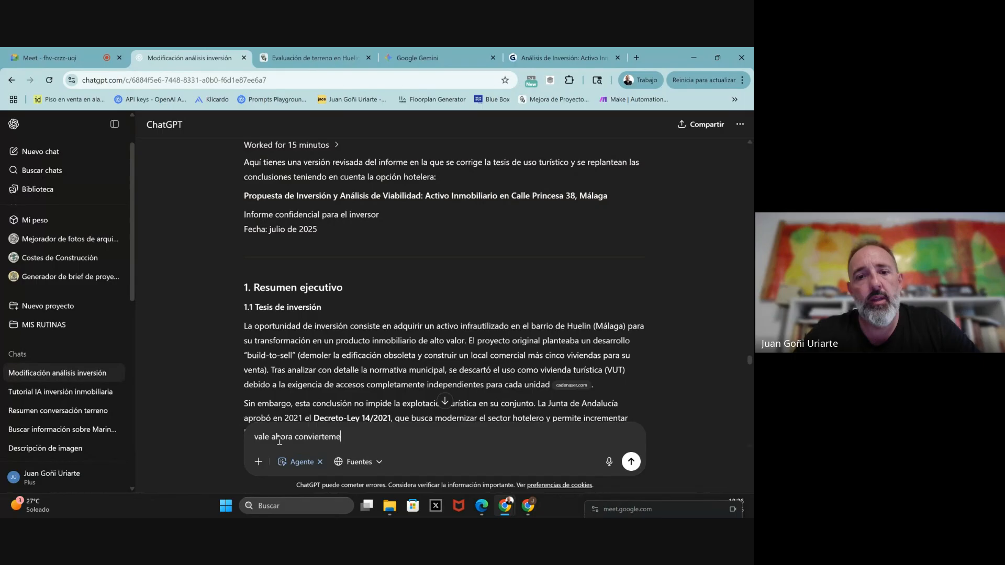
type("lo en una")
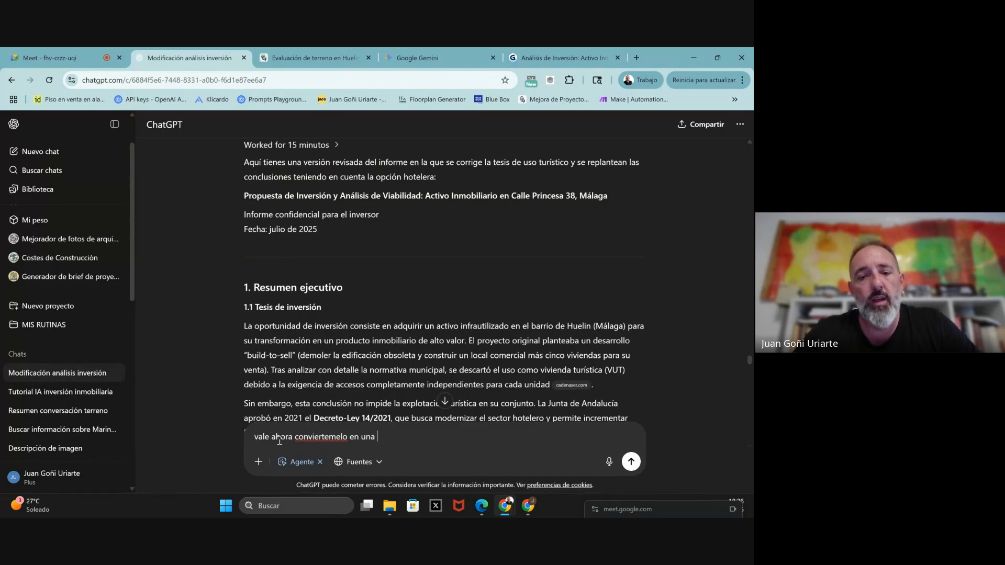
type(" prese")
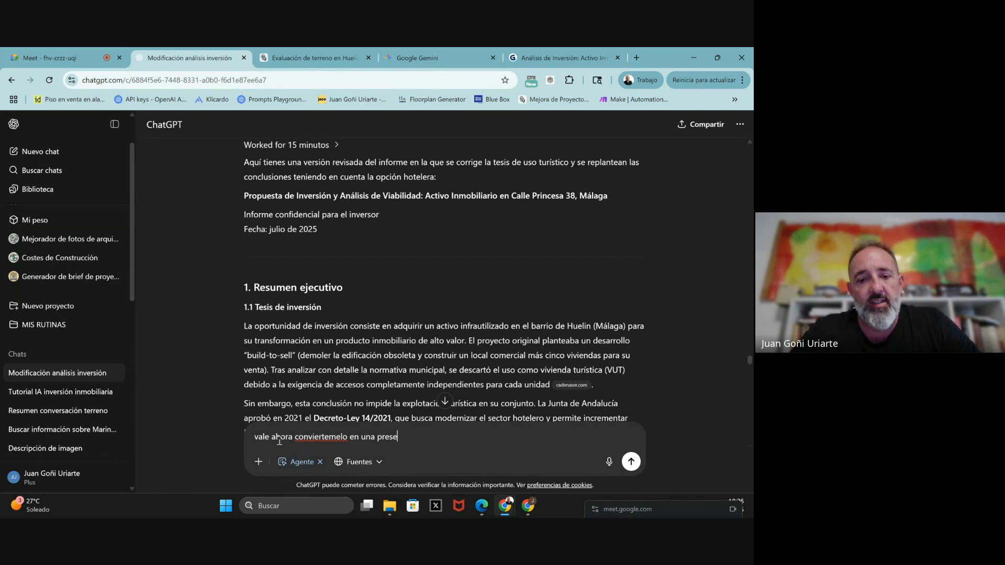
type("ntacion atractiva en powerpo")
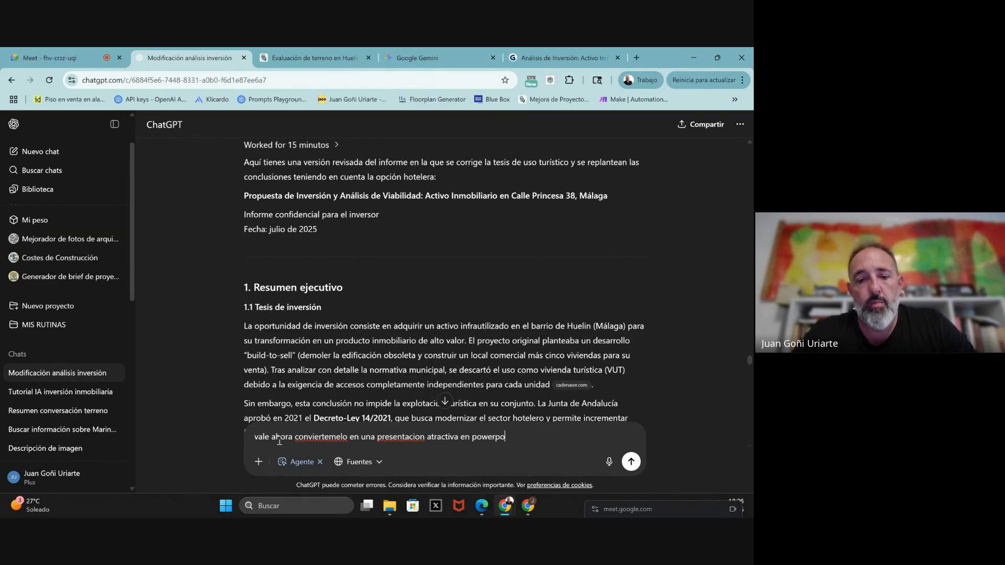
type("int de")
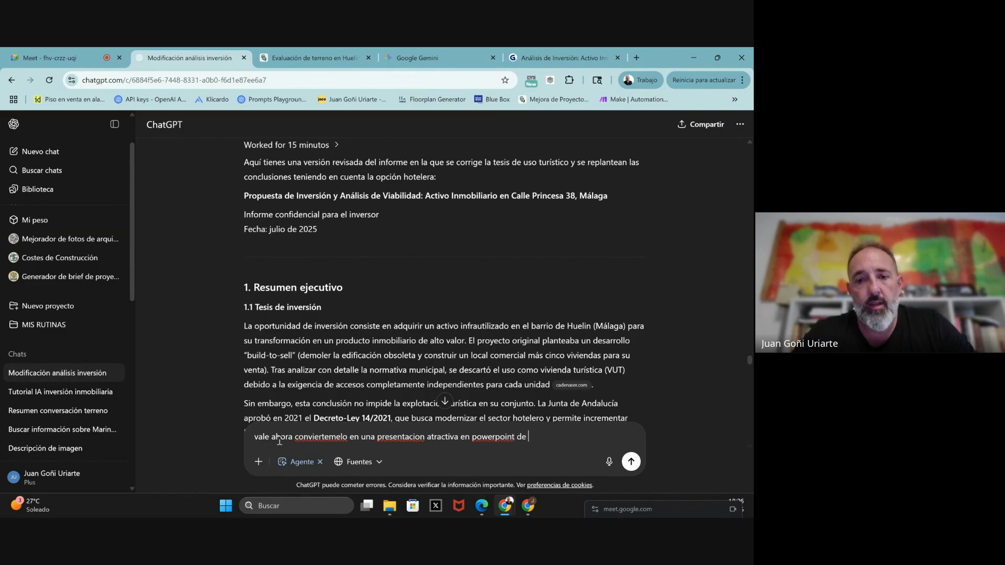
key("BackSpace")
key("BackSpace")
key("BackSpace")
key("BackSpace")
key("BackSpace")
key("BackSpace")
key("BackSpace")
key("BackSpace")
key("BackSpace")
key("BackSpace")
key("BackSpace")
key("BackSpace")
key("BackSpace")
key("BackSpace")
key("BackSpace")
key("BackSpace")
key("BackSpace")
key("BackSpace")
key("BackSpace")
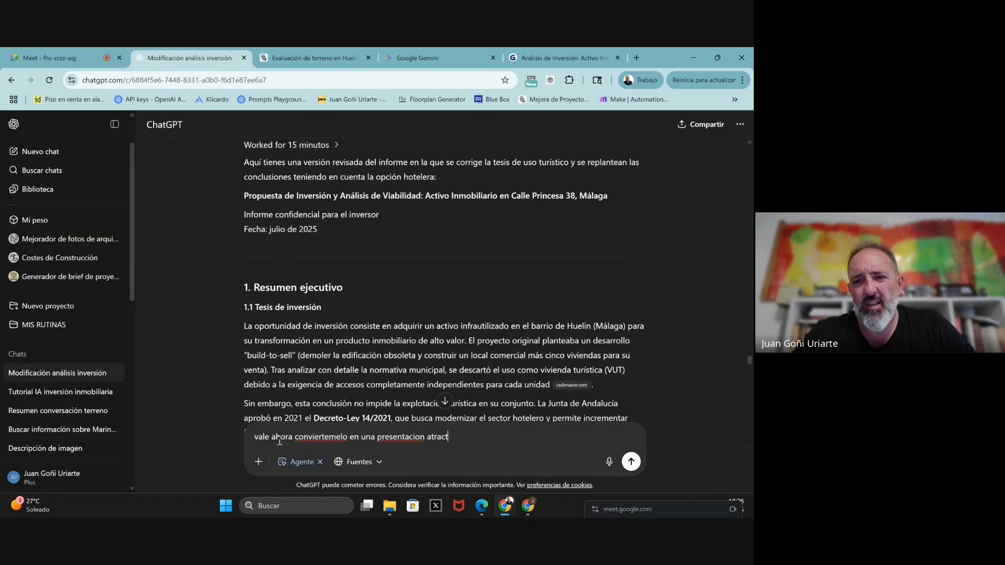
type("va de 10 ")
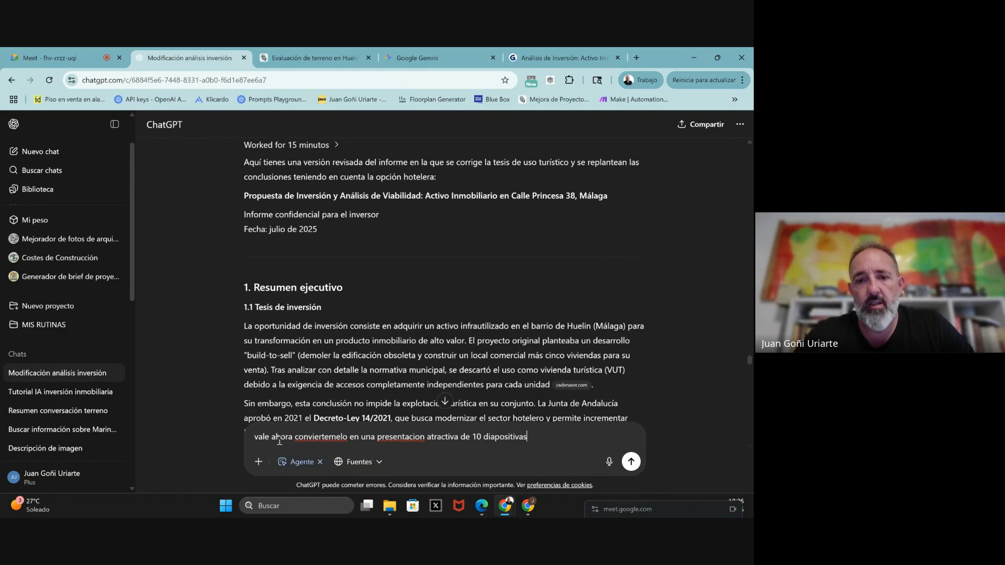
type("diapositivas")
key("Return")
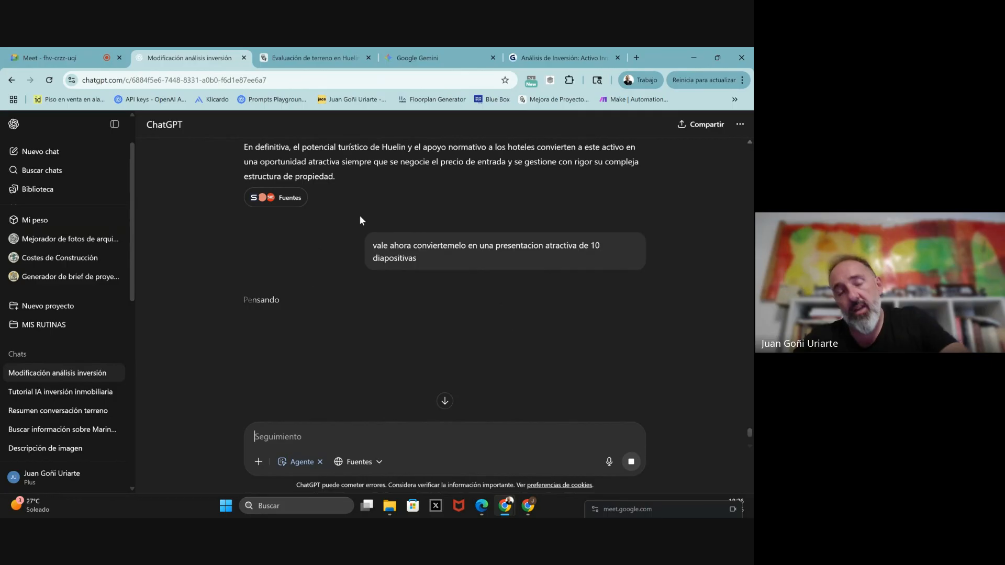
- Start a new Gamma presentation from Pegar texto and paste in the revised Huelin report
left_click(537, 58)
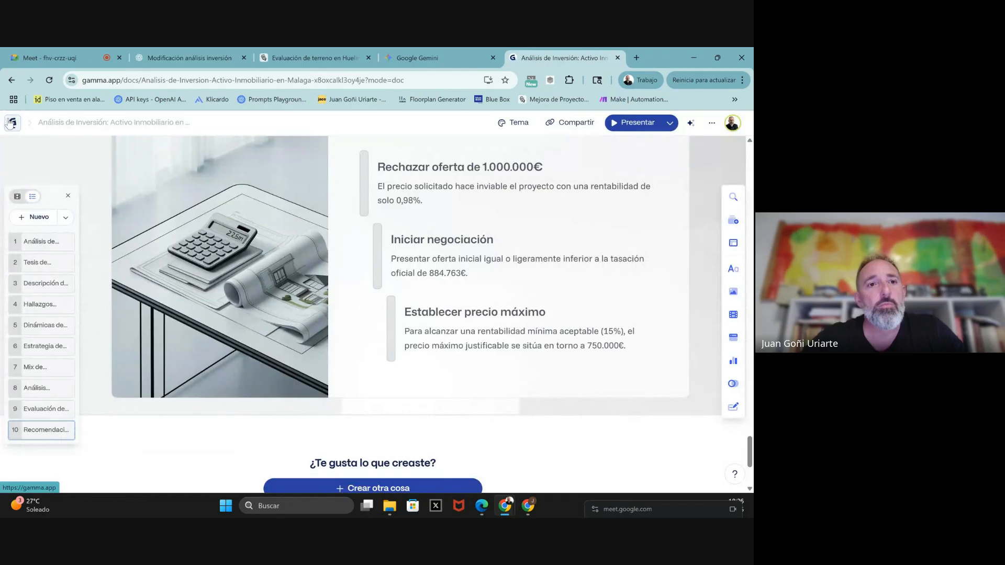
left_click(12, 122)
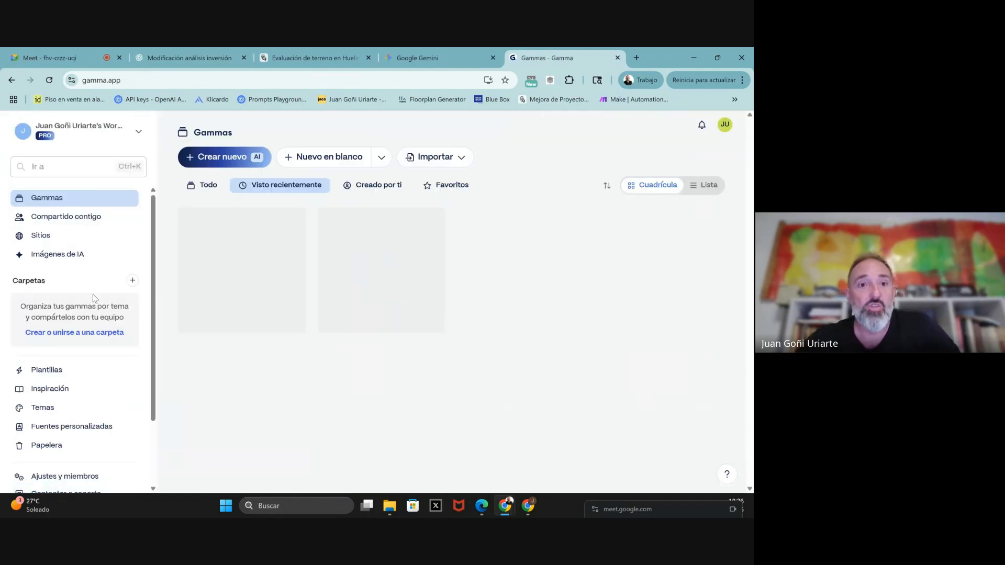
left_click(225, 159)
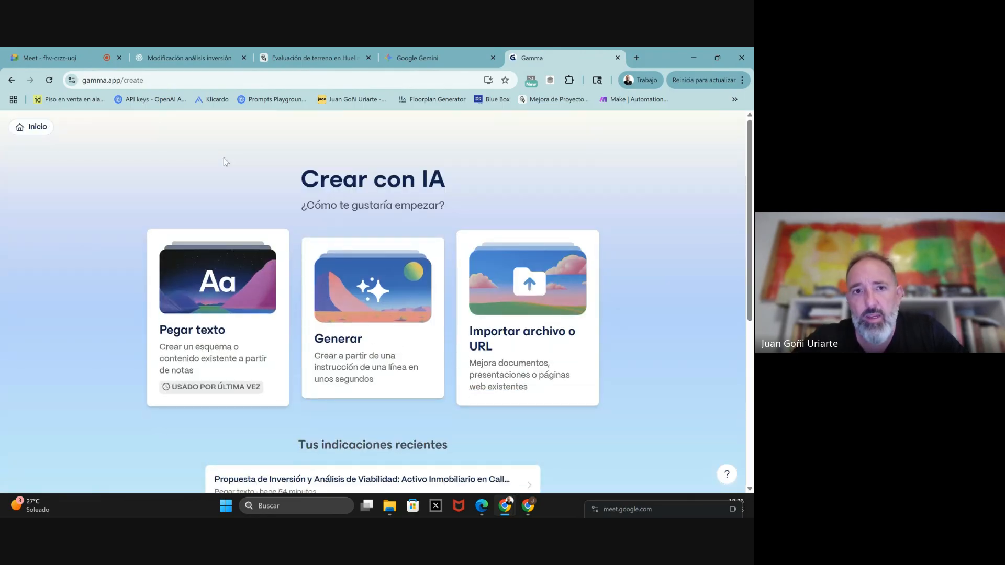
left_click(194, 305)
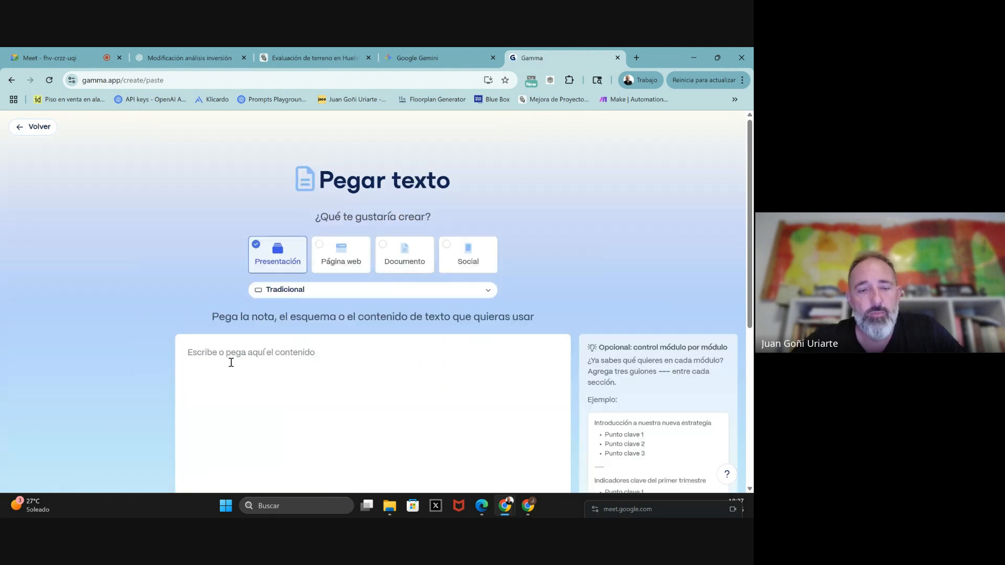
key("ctrl+v")
scroll(326, 388, "down", 10)
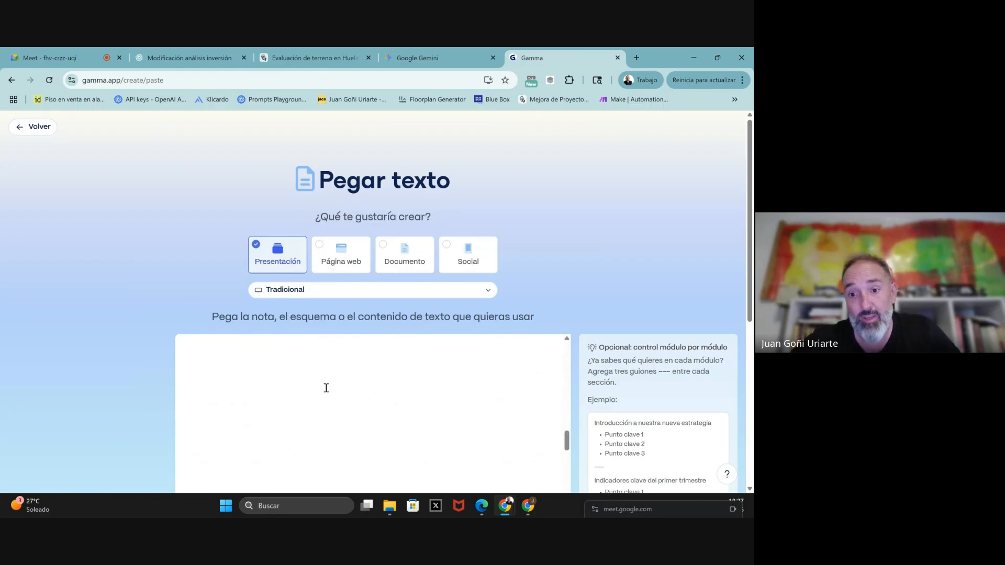
scroll(327, 388, "down", 8)
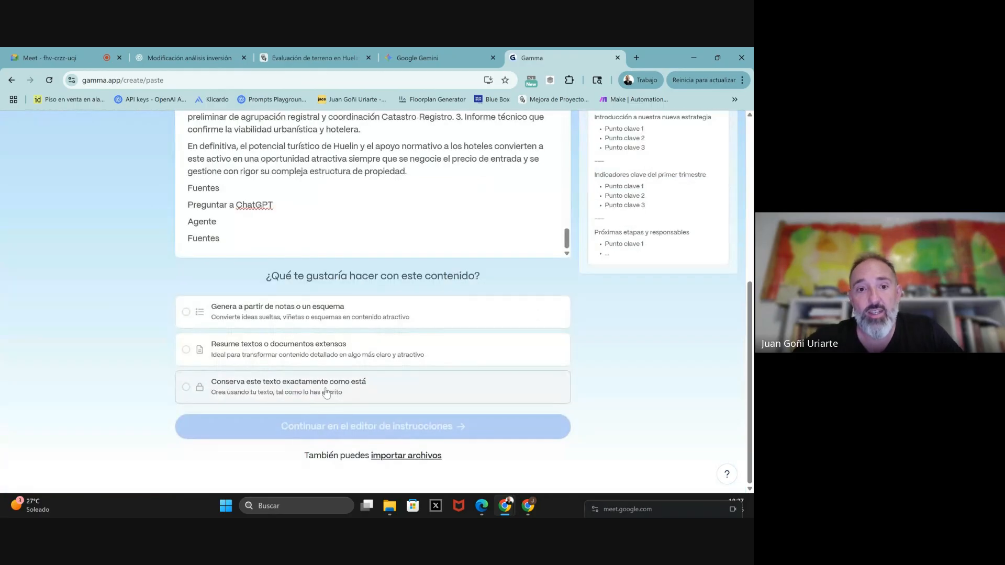
- Choose Resume textos, then set Cantidad de texto to Conciso and the fifth image style
left_click(189, 349)
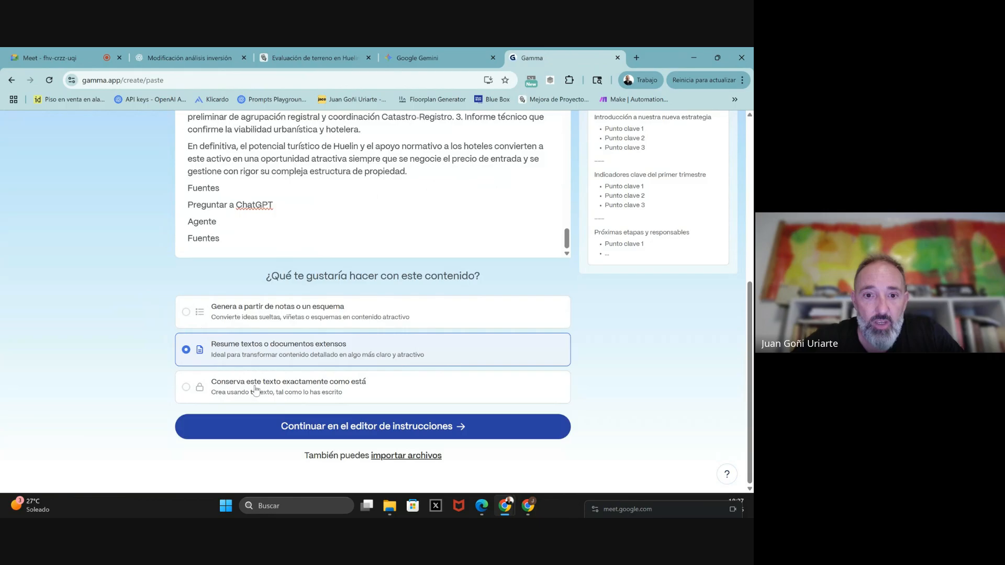
left_click(299, 423)
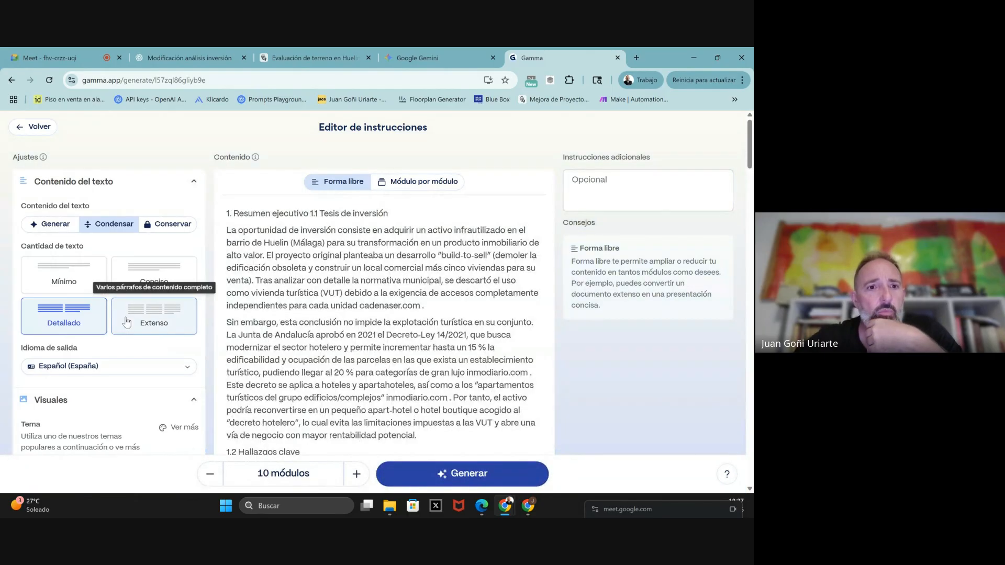
left_click(163, 268)
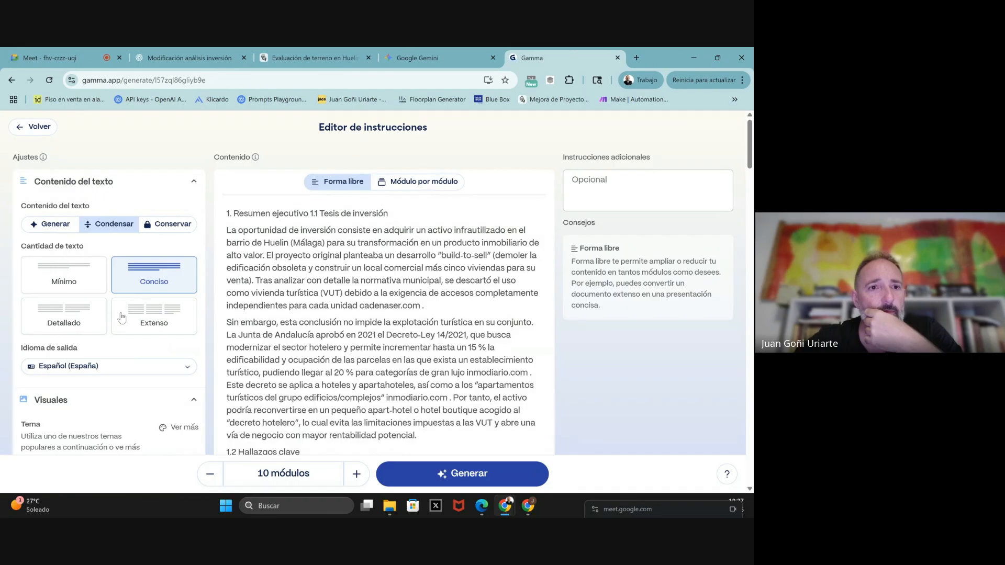
scroll(113, 335, "down", 2)
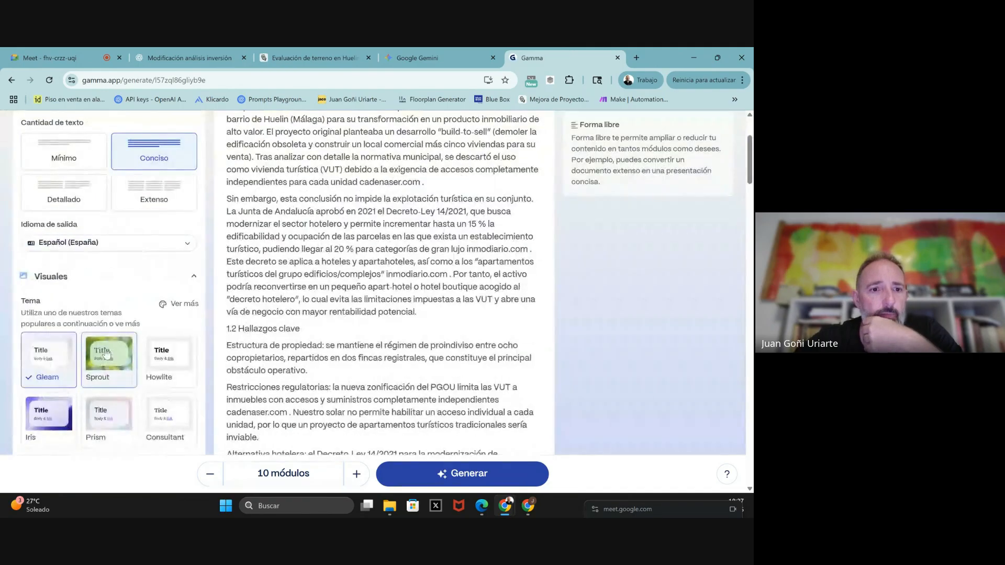
scroll(107, 354, "down", 2)
scroll(46, 282, "down", 3)
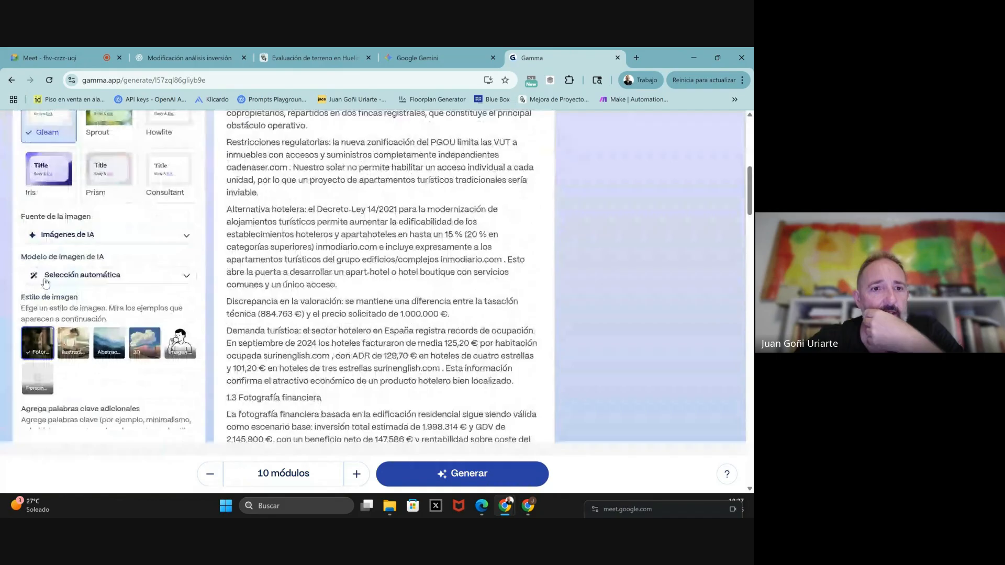
left_click(181, 345)
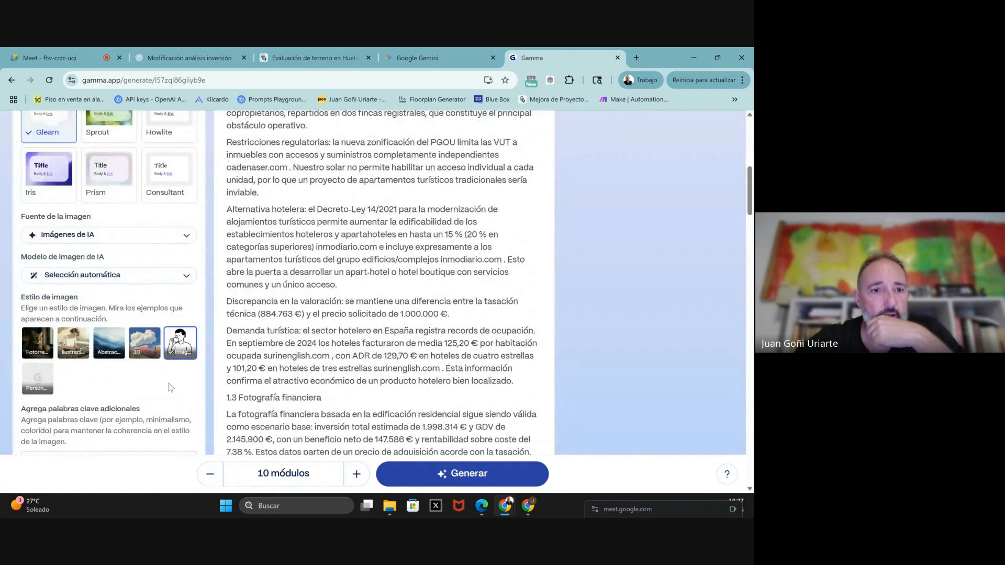
scroll(168, 384, "down", 7)
scroll(168, 388, "down", 3)
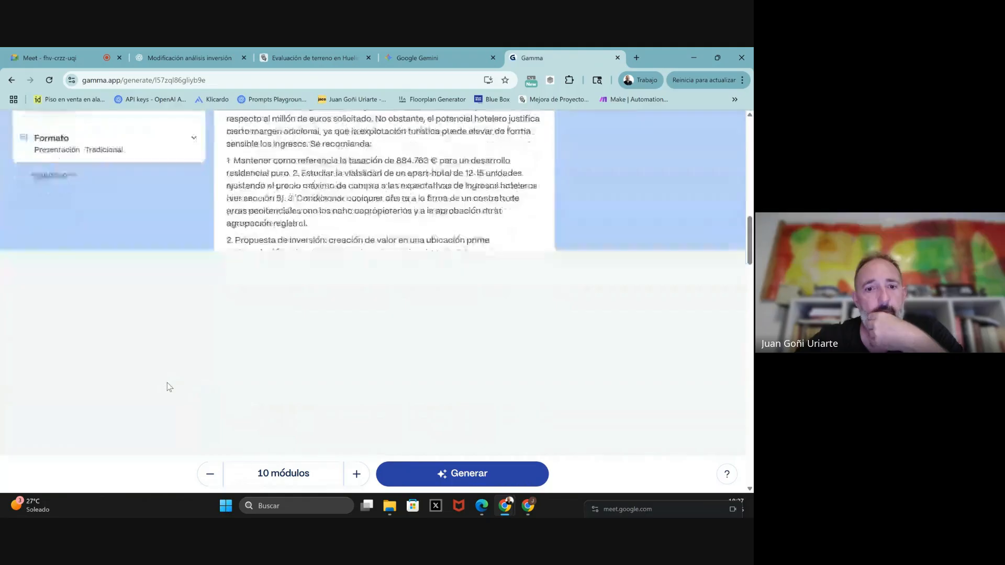
- Generate the deck and follow the 11 cards as Gamma builds them, from Oportunidad to Hallazgos
left_click(454, 479)
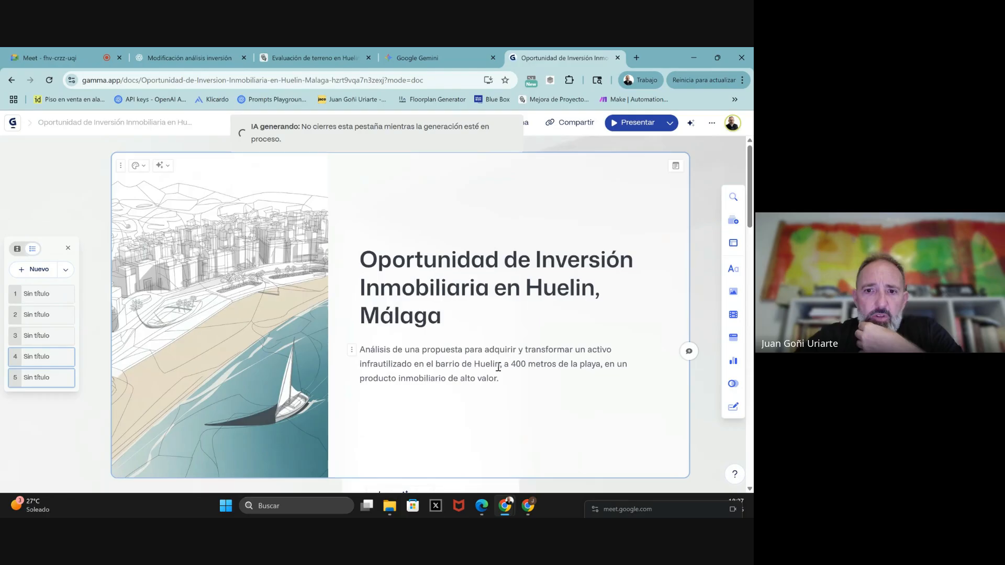
scroll(498, 367, "down", 5)
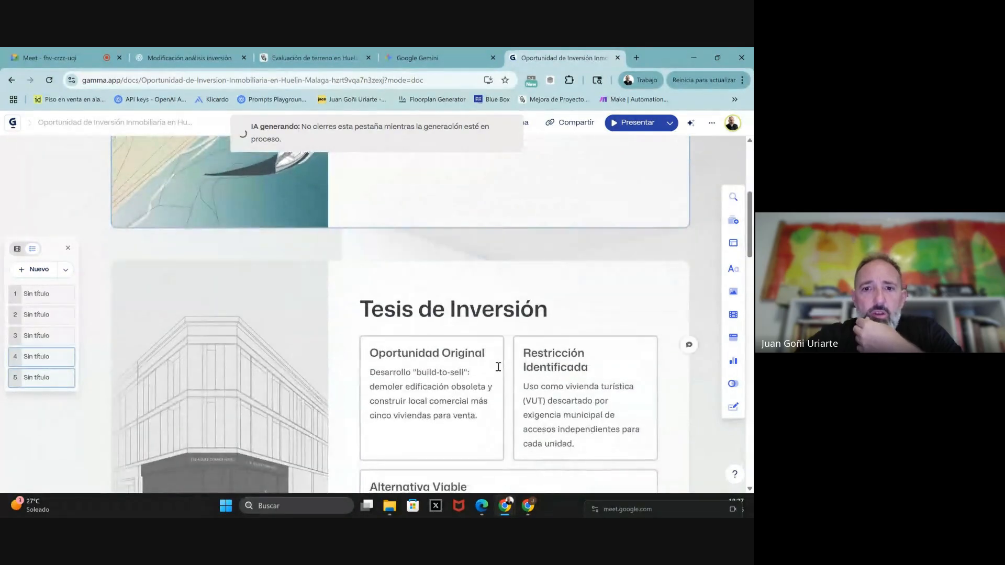
scroll(499, 367, "down", 1)
scroll(498, 367, "down", 1)
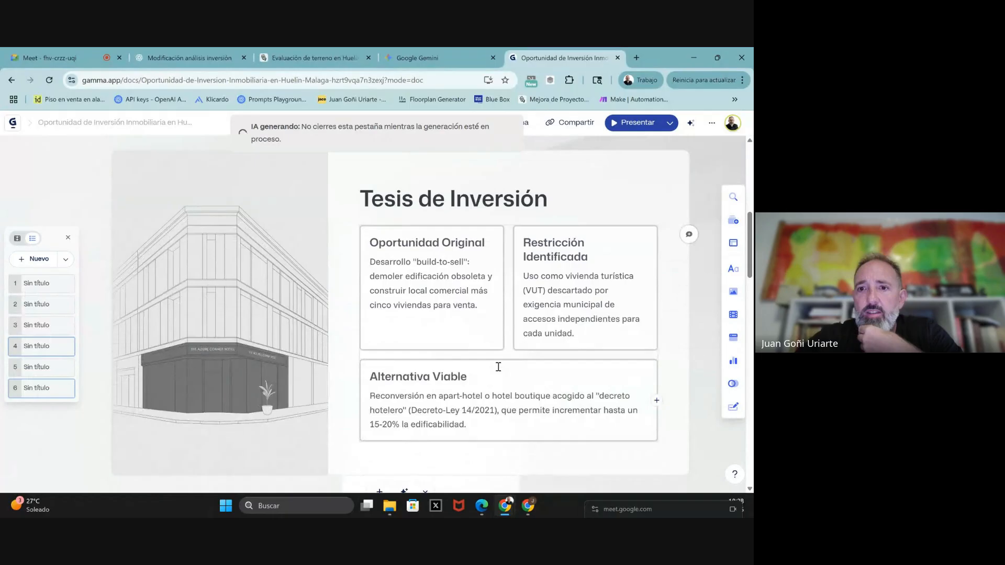
scroll(498, 367, "down", 1)
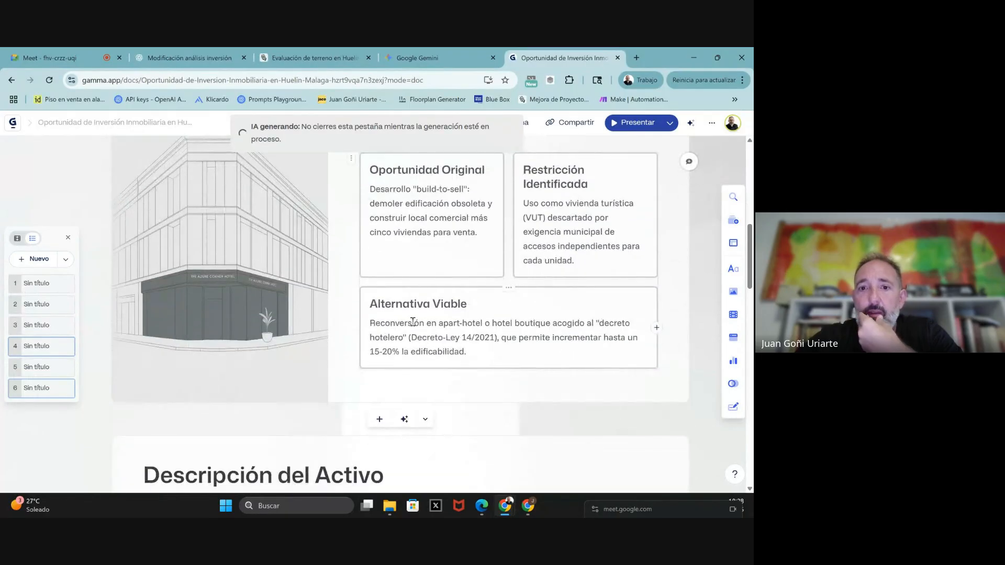
scroll(512, 328, "down", 1)
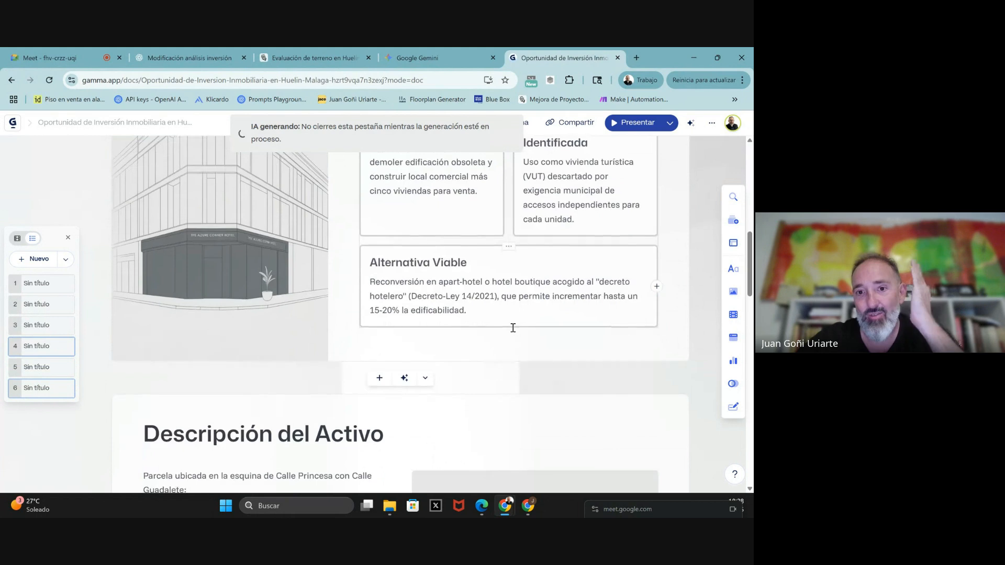
scroll(511, 316, "down", 3)
scroll(474, 295, "down", 2)
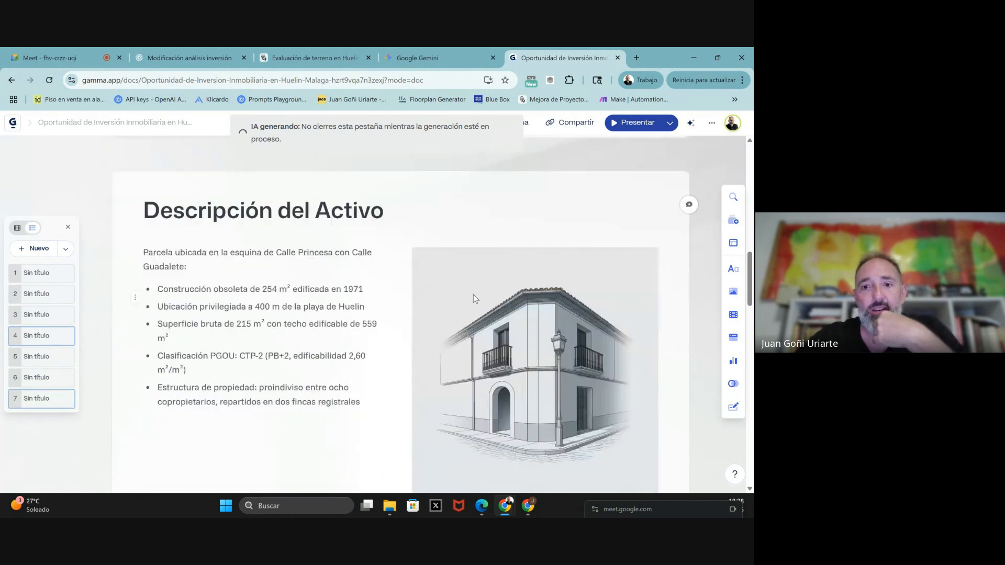
scroll(465, 283, "up", 3)
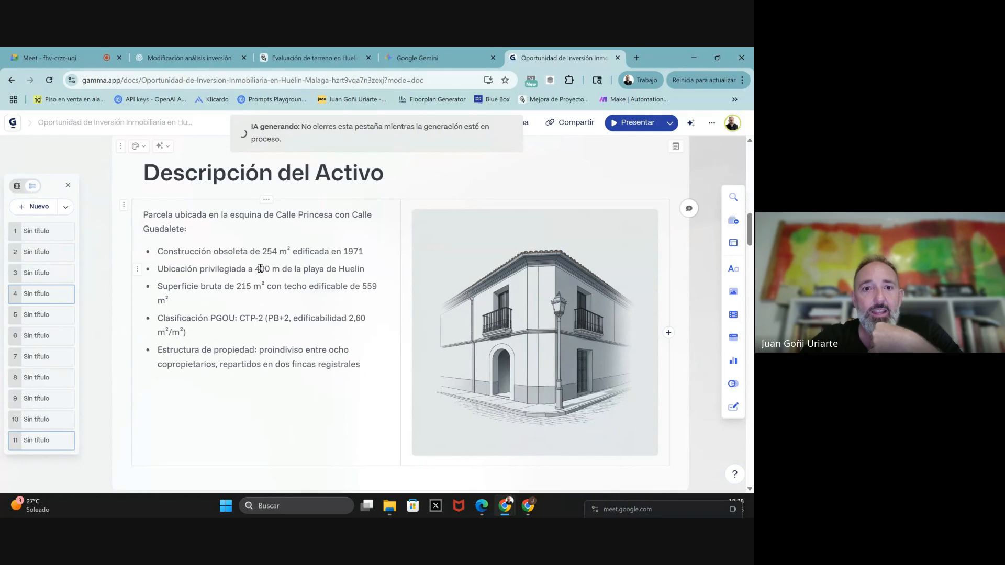
scroll(260, 269, "up", 2)
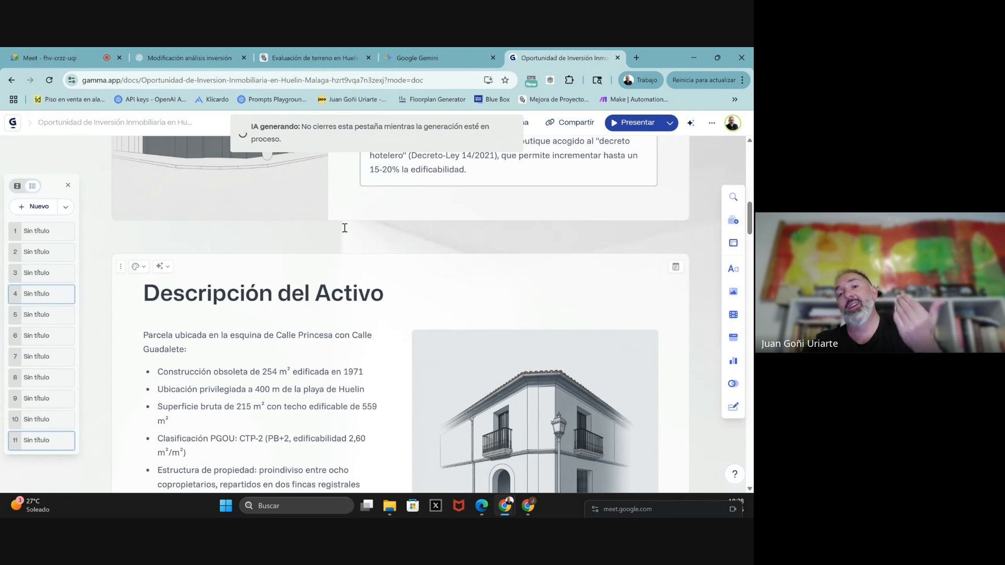
scroll(534, 206, "up", 2)
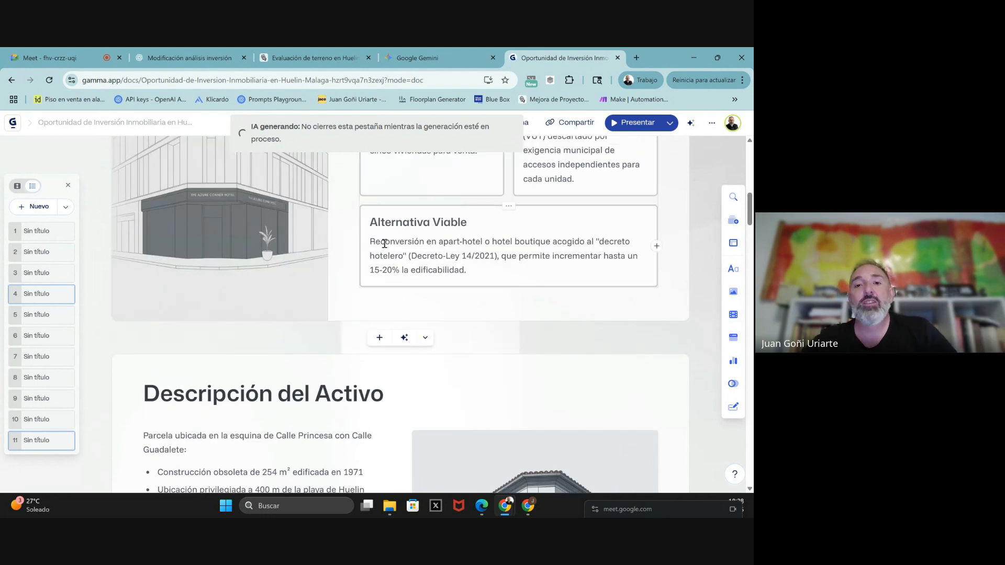
scroll(219, 250, "down", 4)
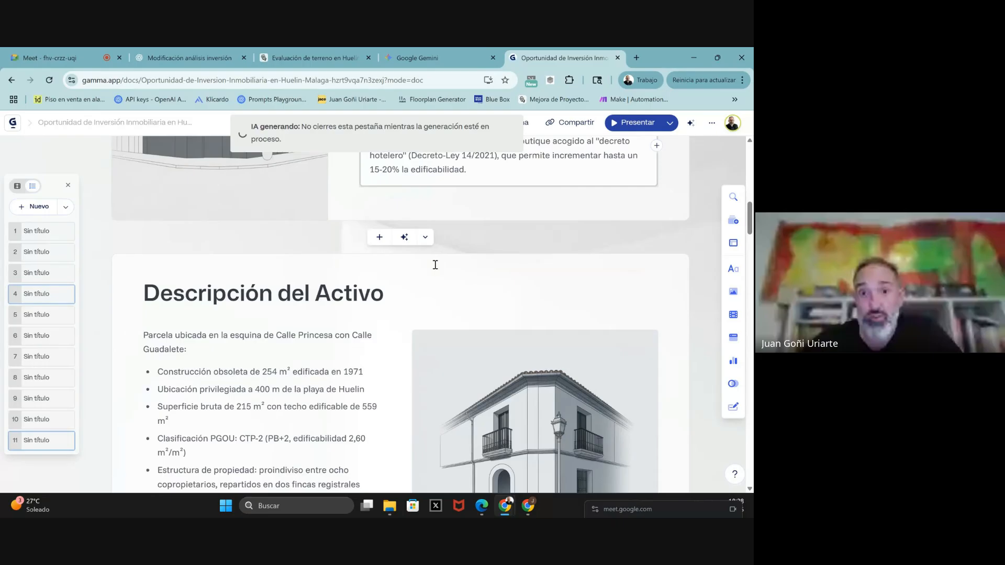
scroll(247, 306, "down", 5)
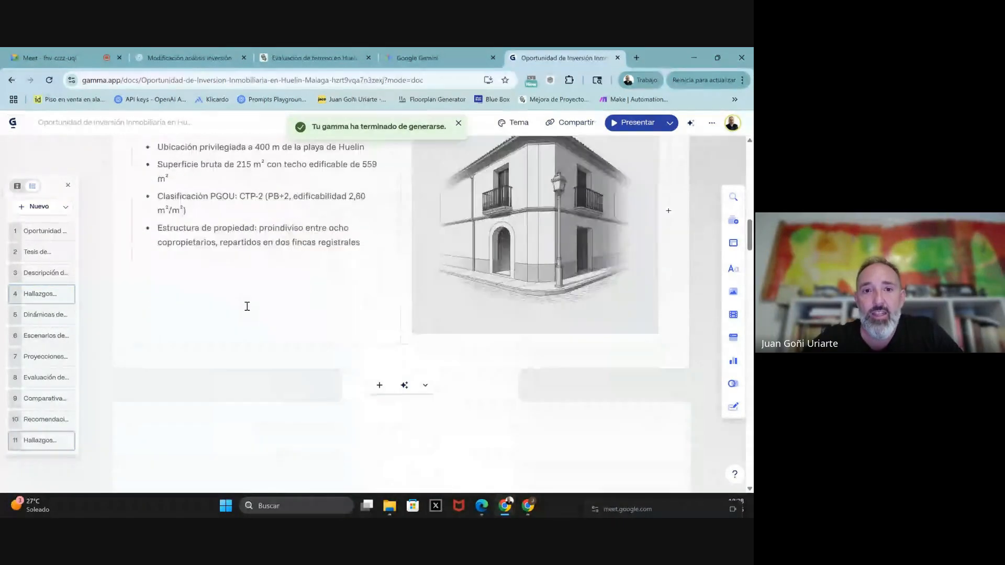
scroll(248, 307, "down", 2)
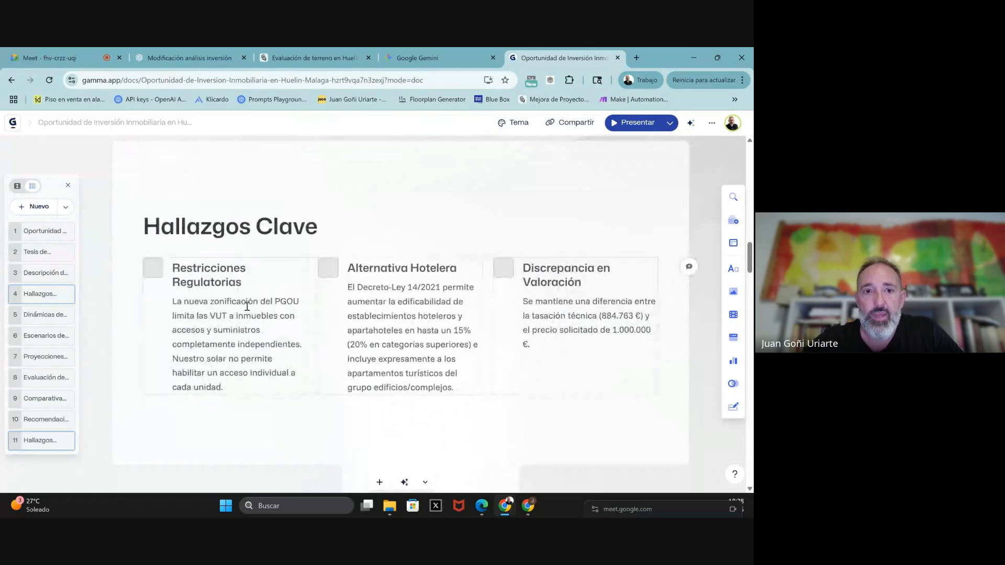
scroll(435, 305, "down", 1)
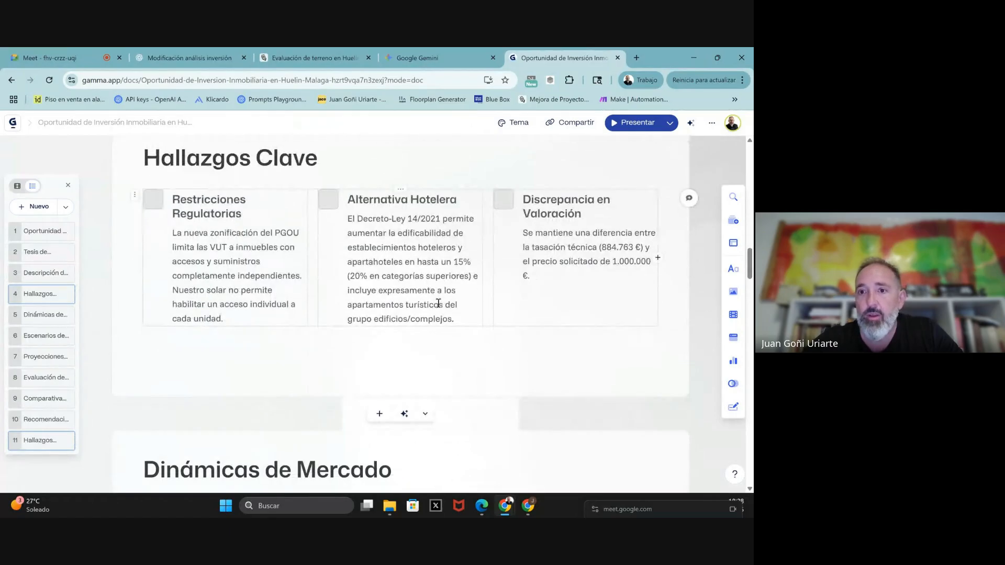
scroll(561, 265, "down", 3)
scroll(285, 329, "down", 2)
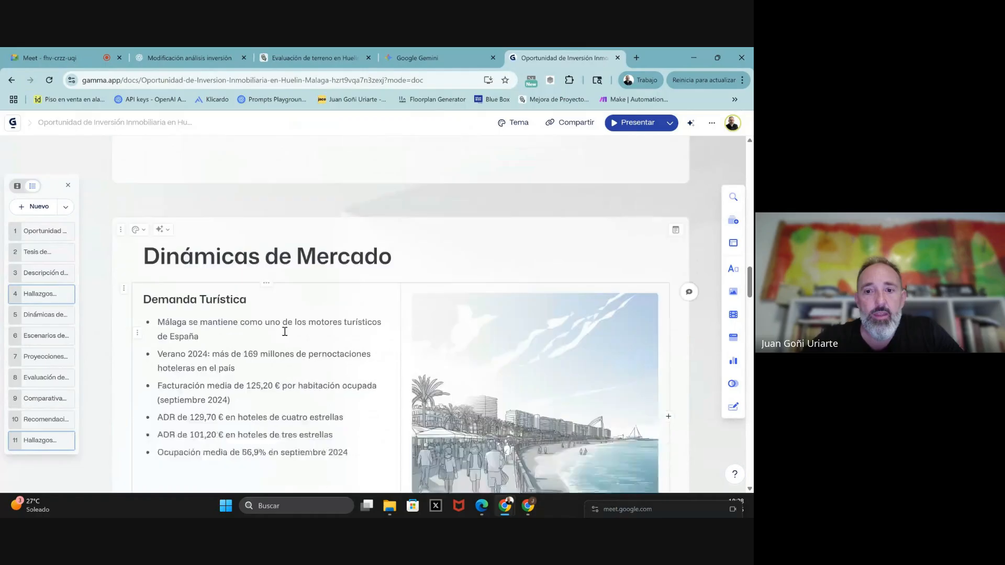
scroll(284, 332, "down", 5)
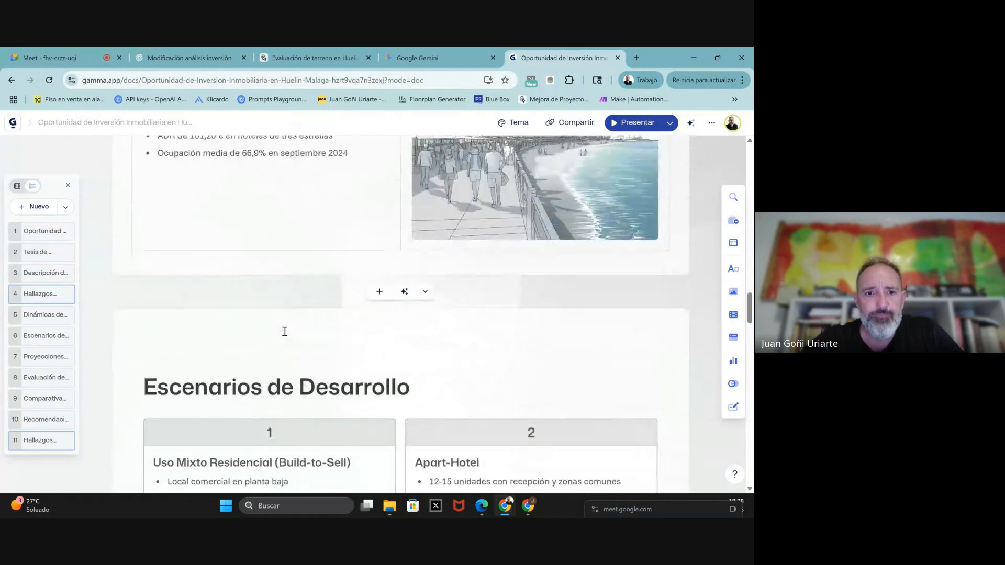
scroll(285, 333, "down", 1)
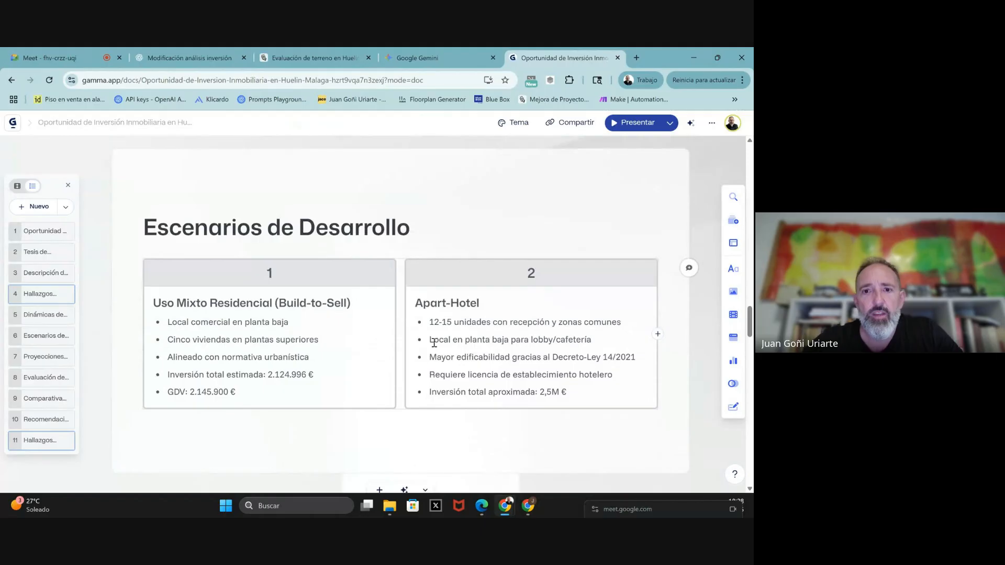
scroll(460, 340, "down", 2)
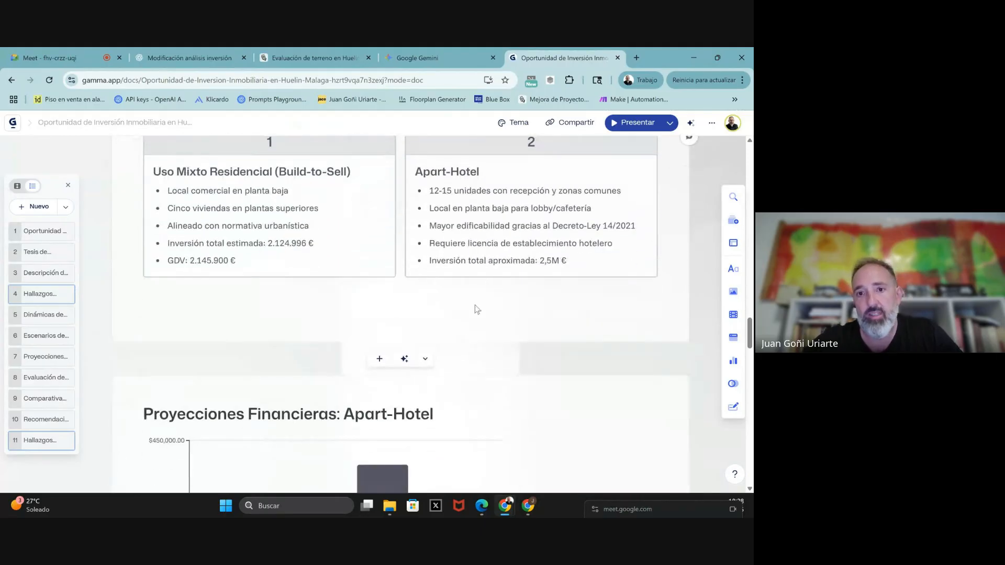
scroll(442, 287, "down", 3)
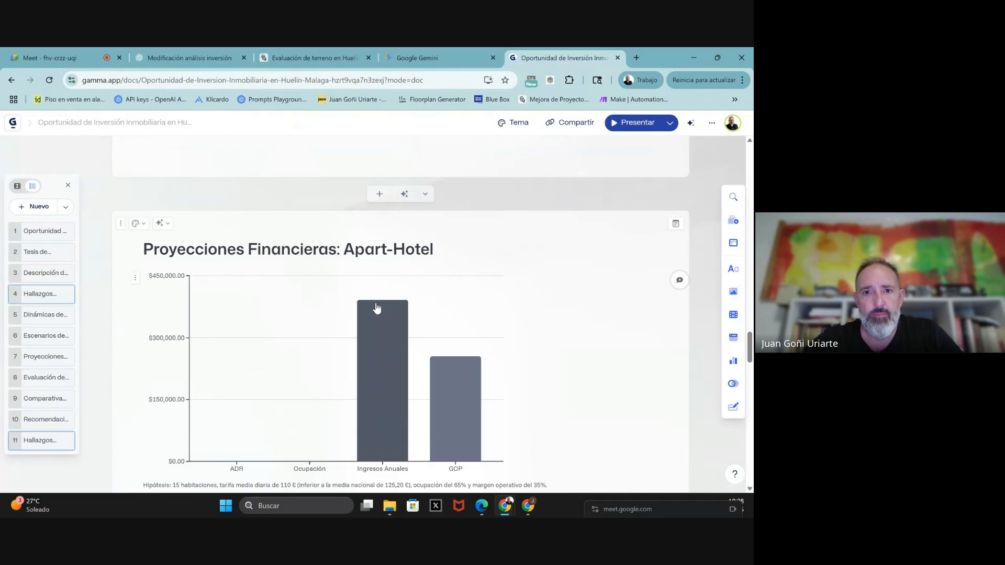
scroll(376, 308, "down", 1)
scroll(462, 351, "down", 2)
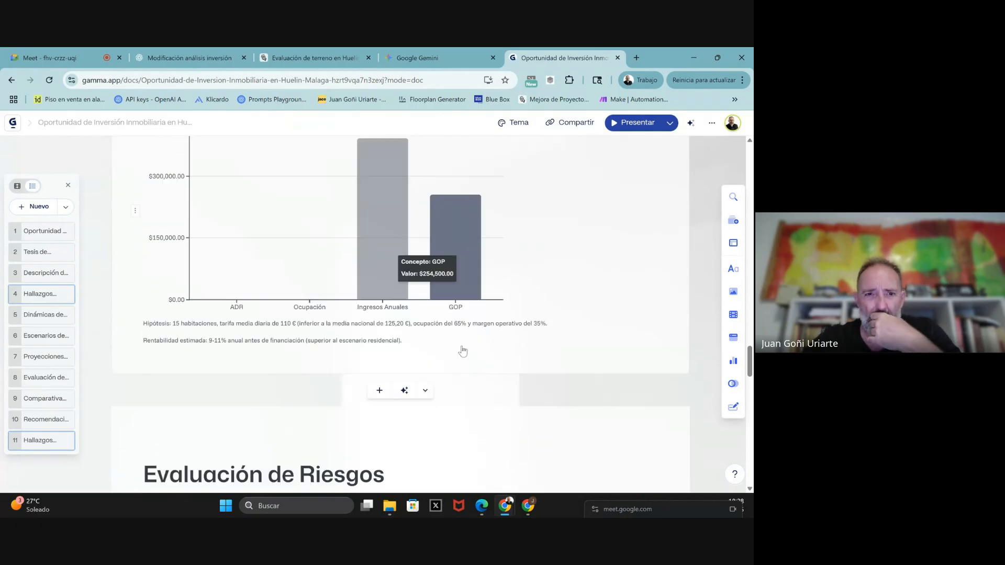
scroll(463, 351, "down", 2)
scroll(462, 346, "down", 3)
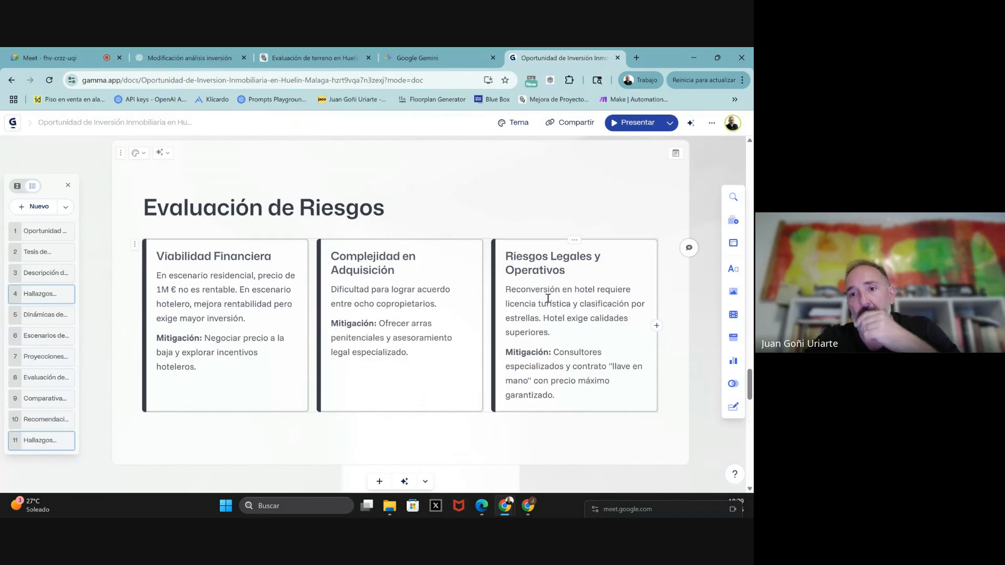
scroll(560, 305, "down", 1)
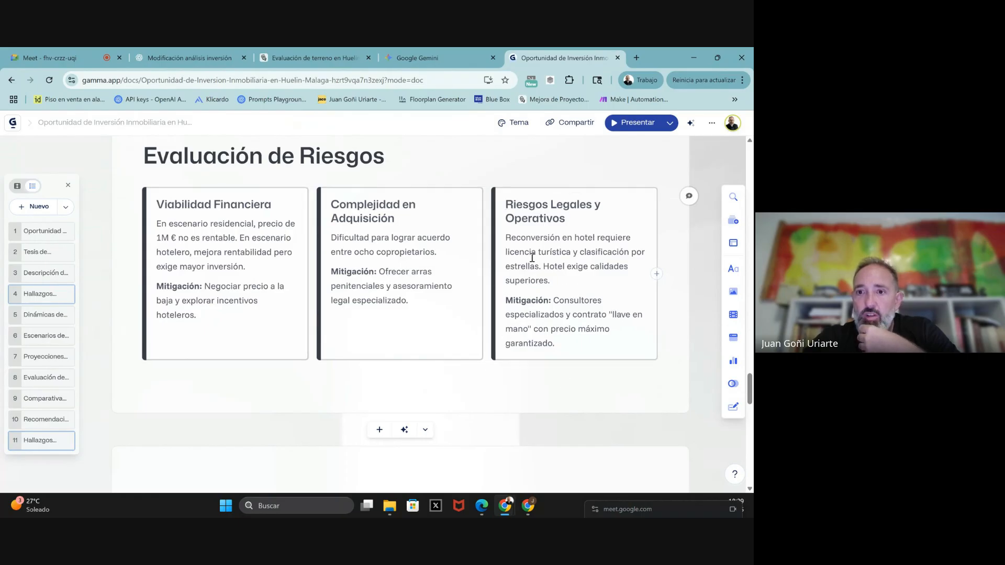
scroll(583, 258, "down", 4)
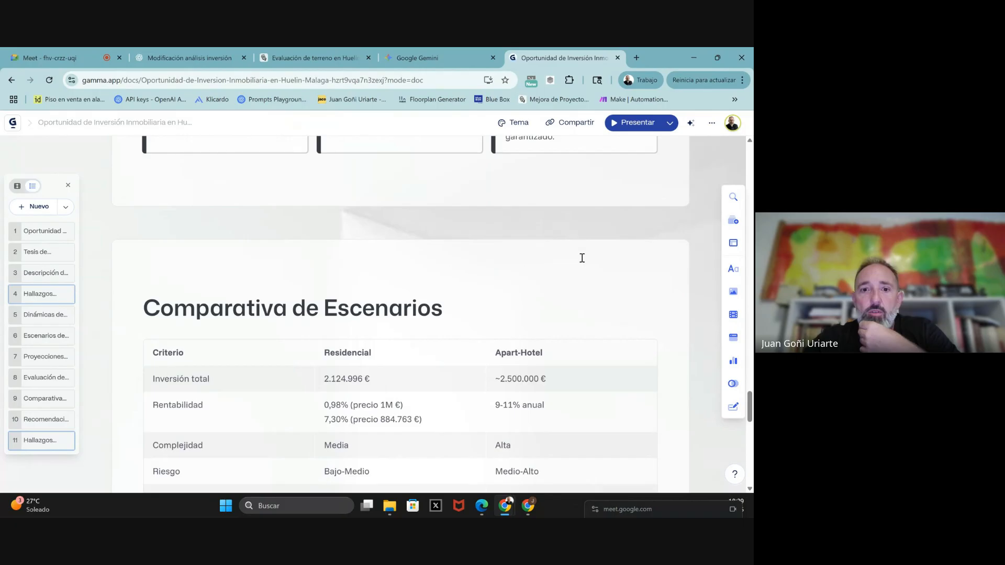
scroll(449, 280, "down", 2)
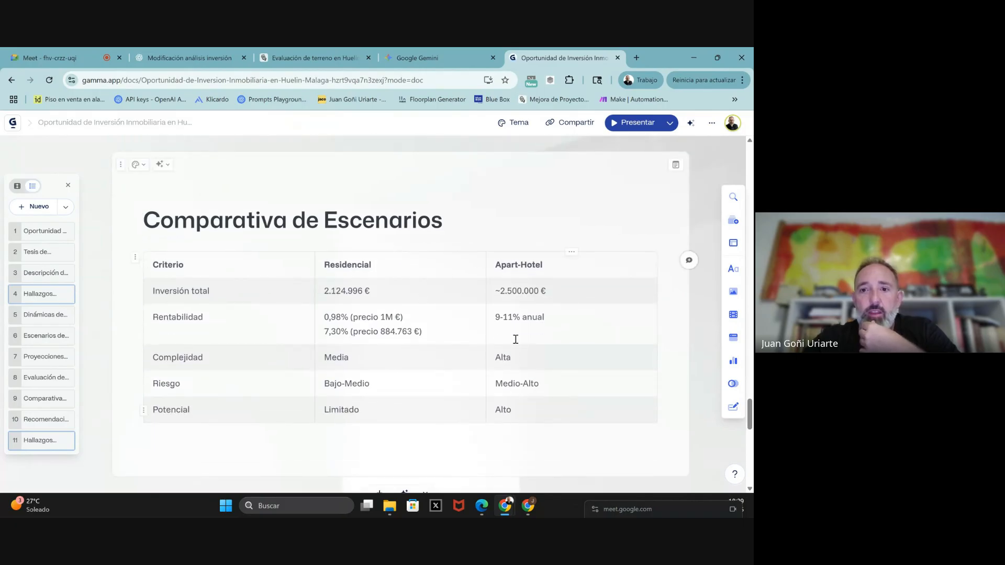
scroll(473, 374, "down", 1)
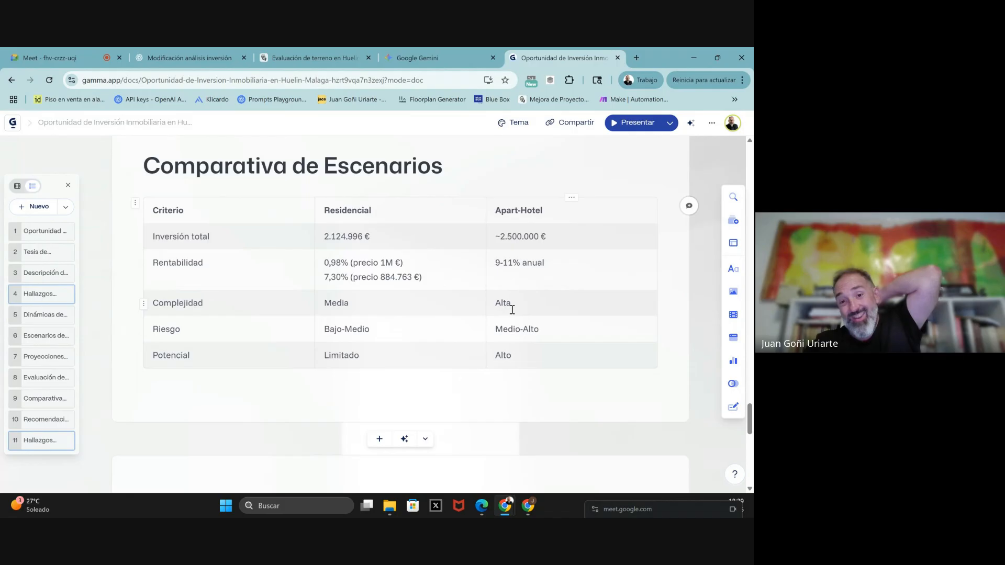
scroll(512, 310, "down", 1)
scroll(512, 310, "down", 5)
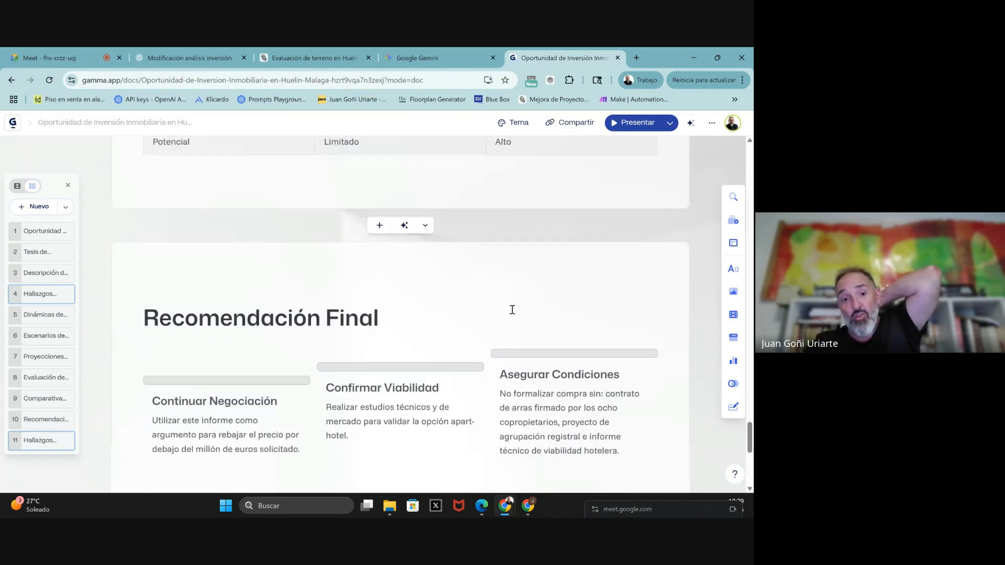
scroll(512, 310, "down", 2)
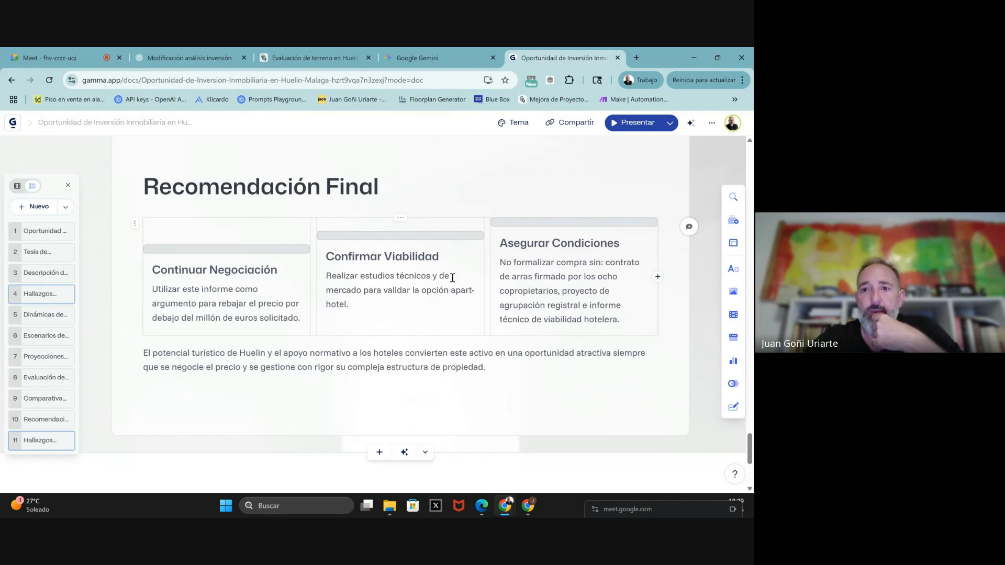
scroll(453, 278, "down", 1)
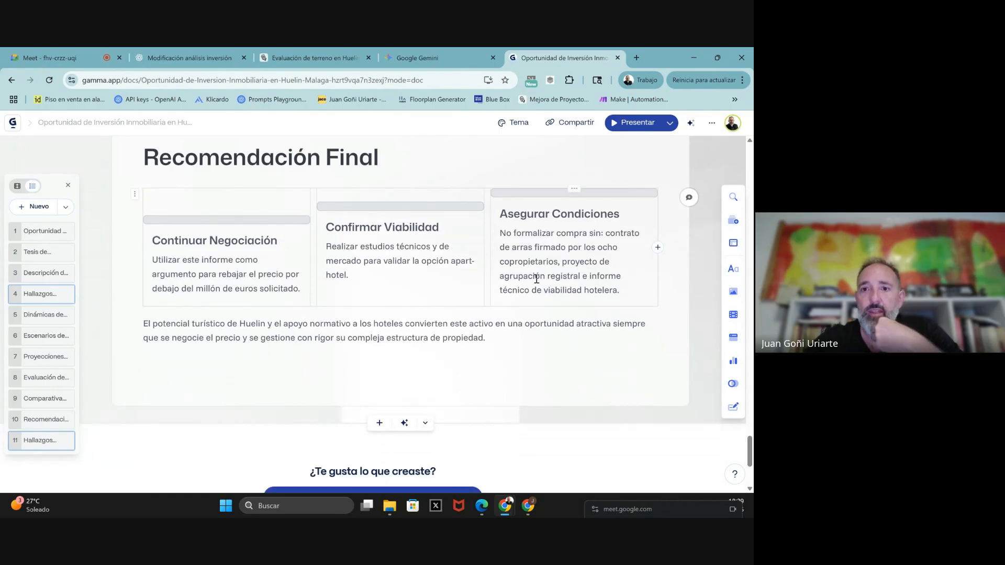
scroll(620, 288, "down", 2)
scroll(621, 288, "up", 5)
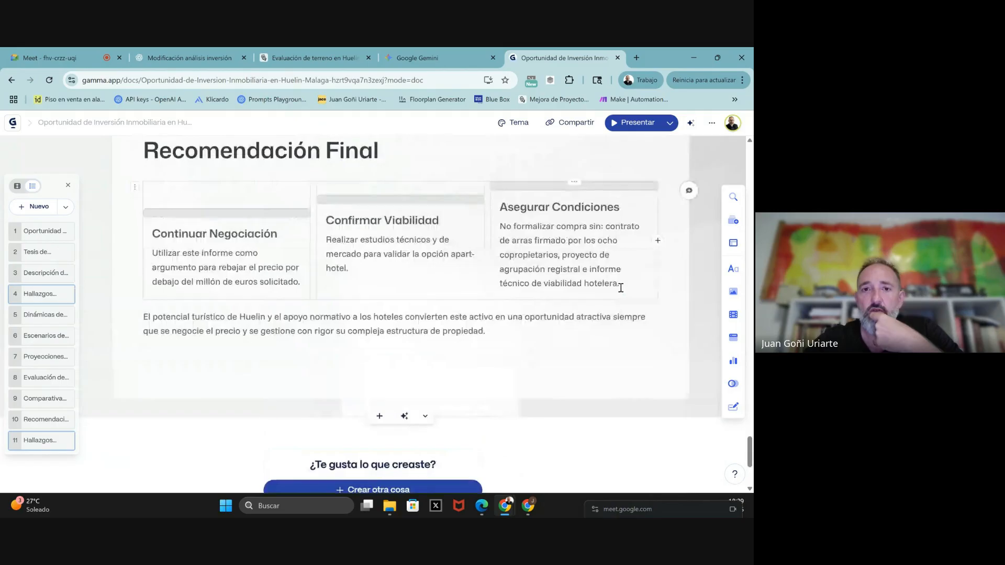
scroll(621, 288, "up", 4)
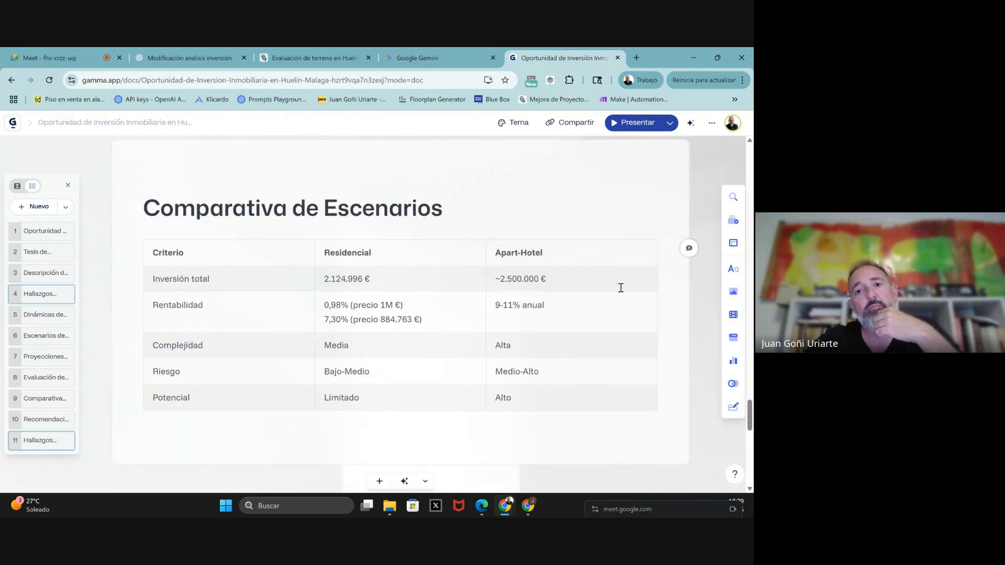
scroll(621, 288, "up", 8)
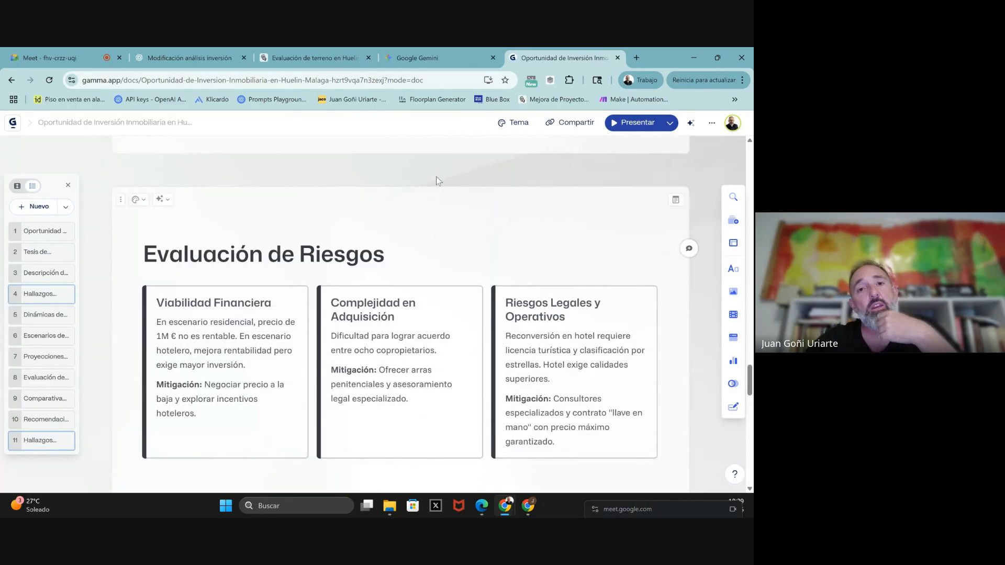
scroll(438, 180, "up", 5)
scroll(435, 177, "up", 5)
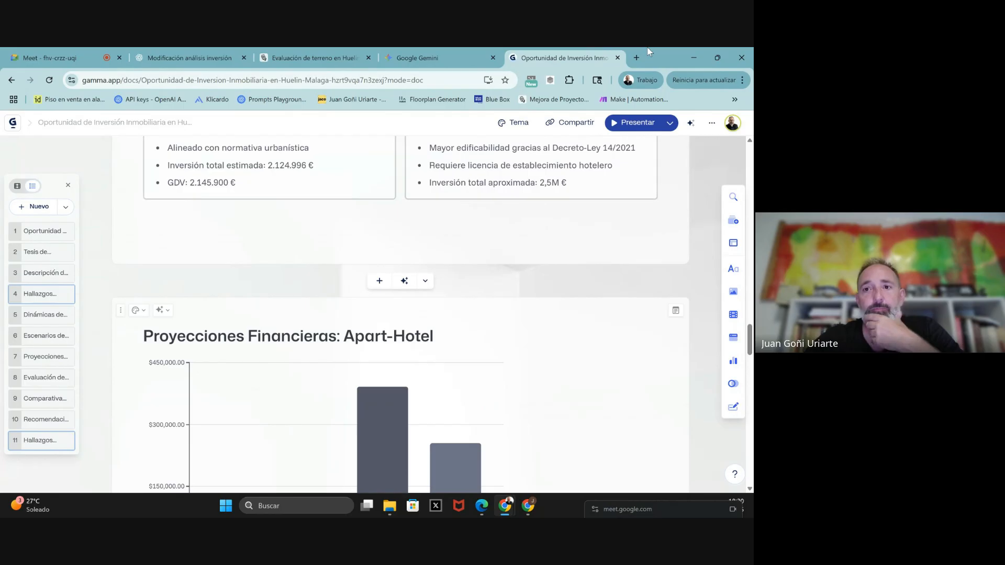
- Export the Huelin deck to PDF from Compartir > Exportar and open the downloaded file
left_click(558, 125)
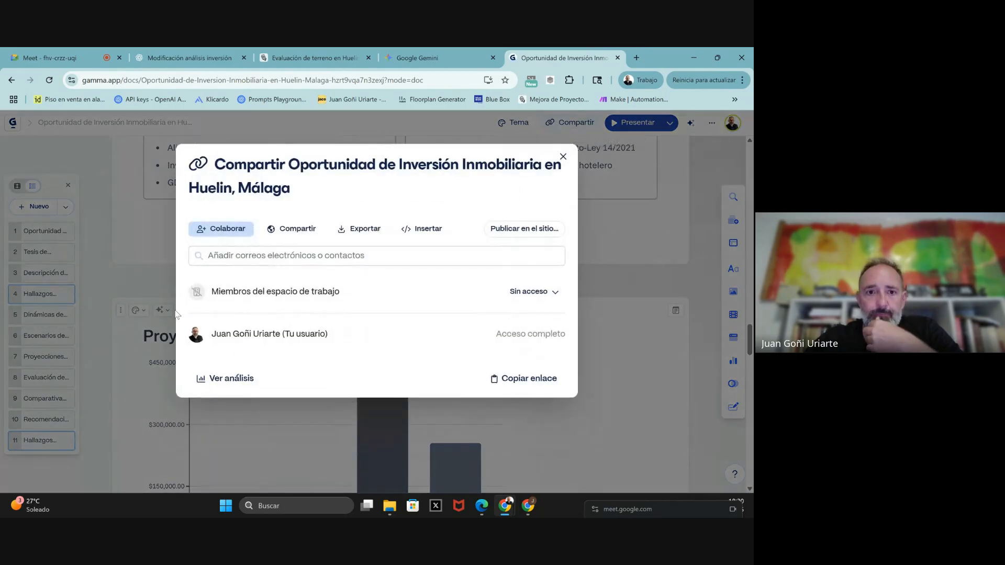
left_click(364, 231)
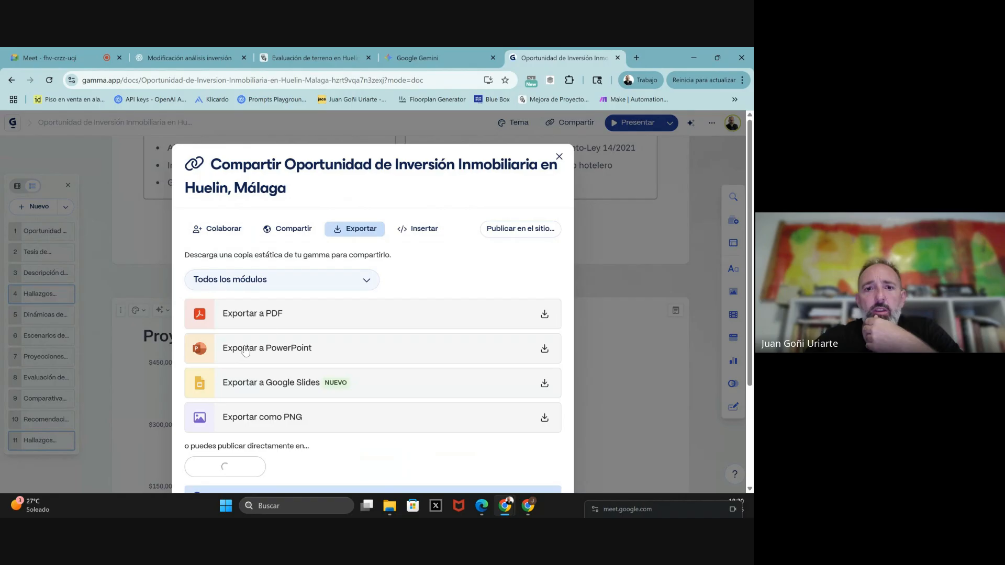
left_click(265, 324)
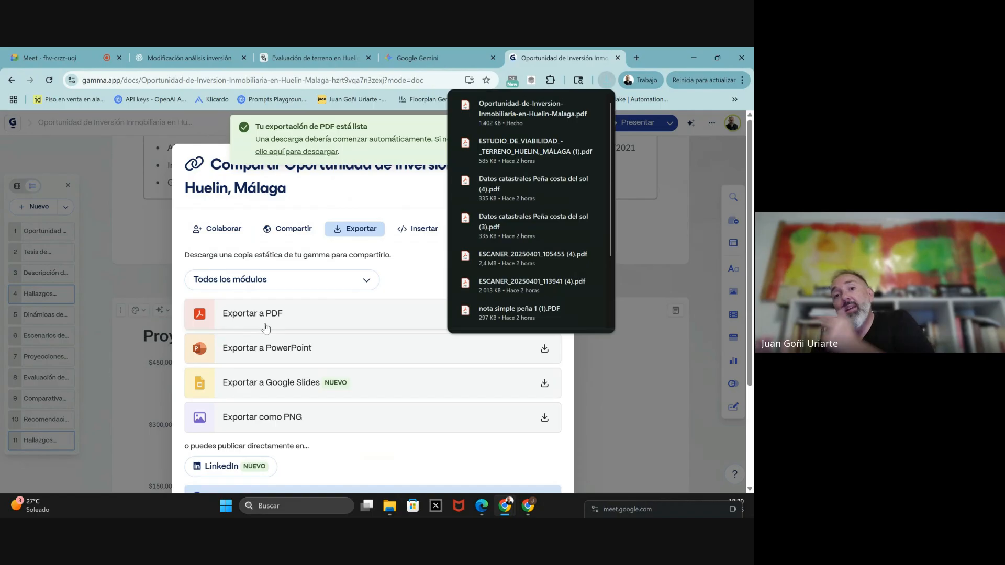
left_click(515, 108)
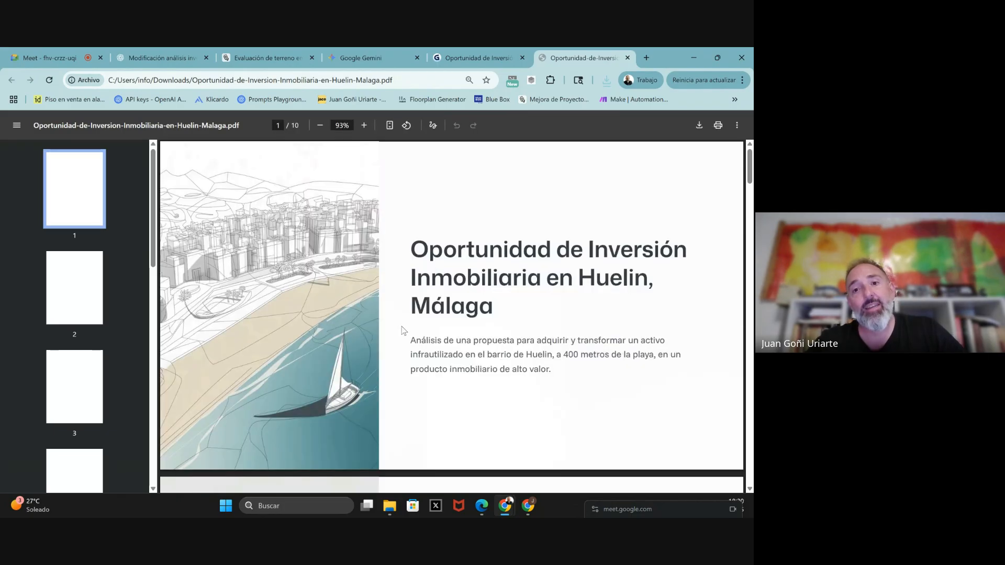
key("Right")
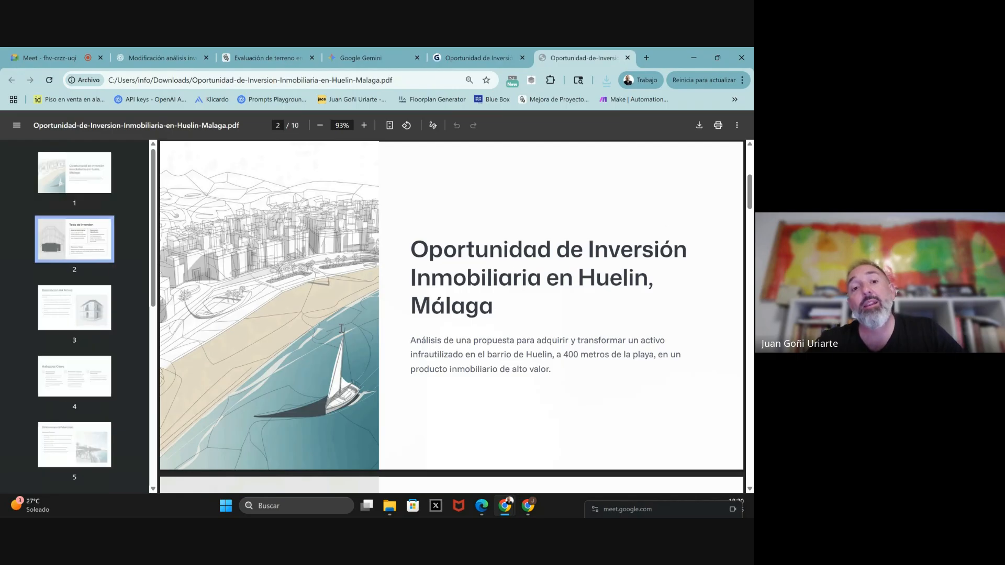
scroll(439, 345, "down", 4)
left_click(79, 189)
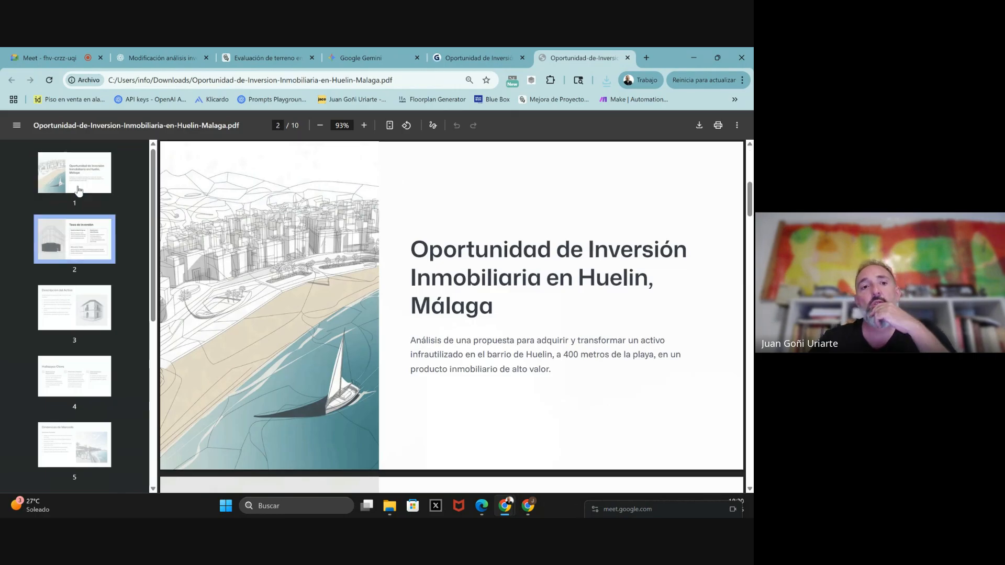
key("Down")
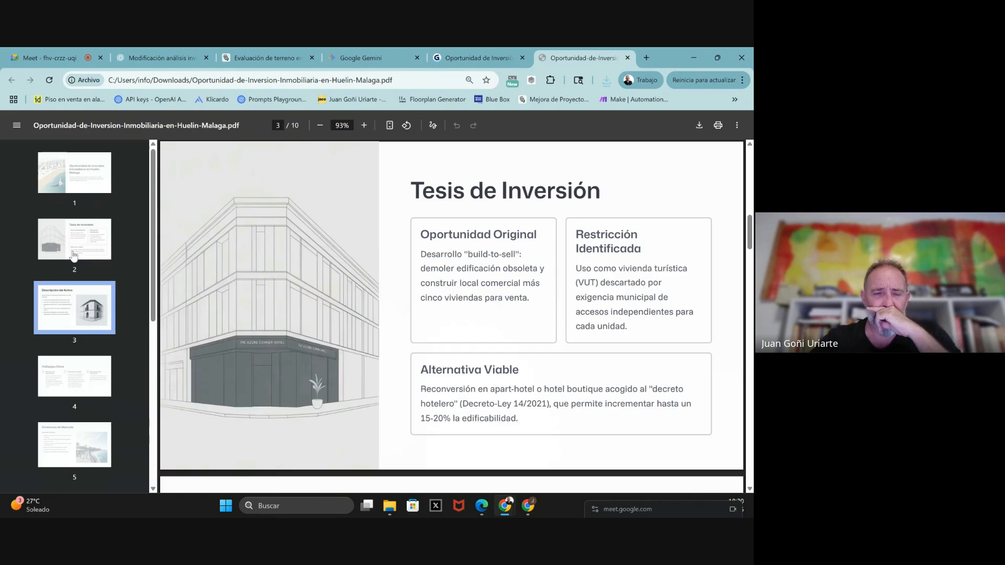
key("Down")
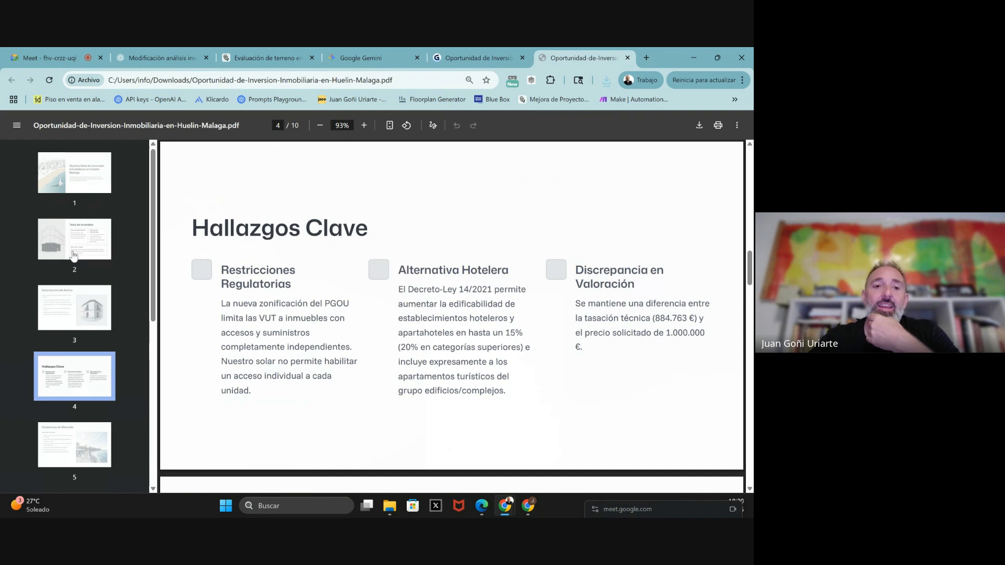
key("Down")
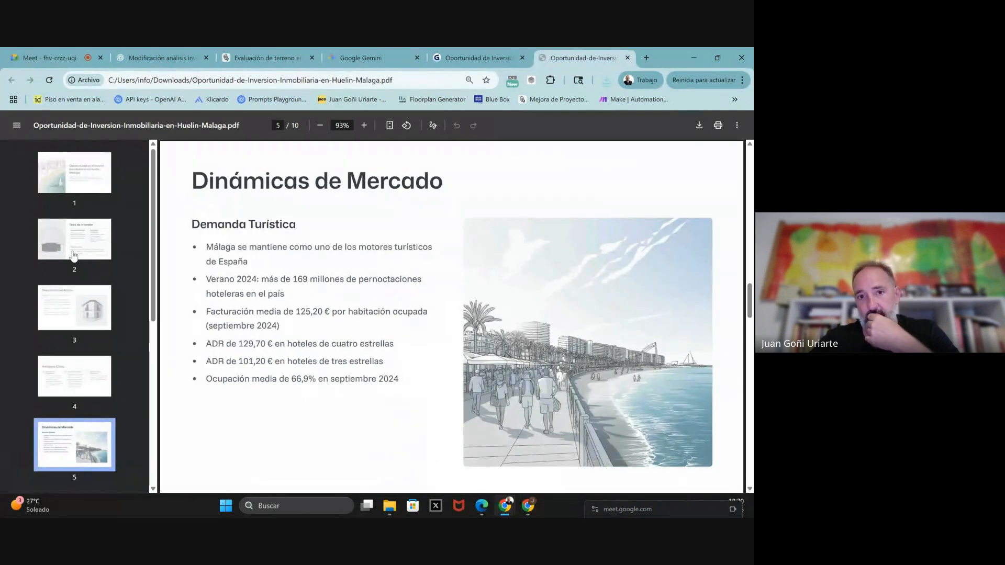
key("Down")
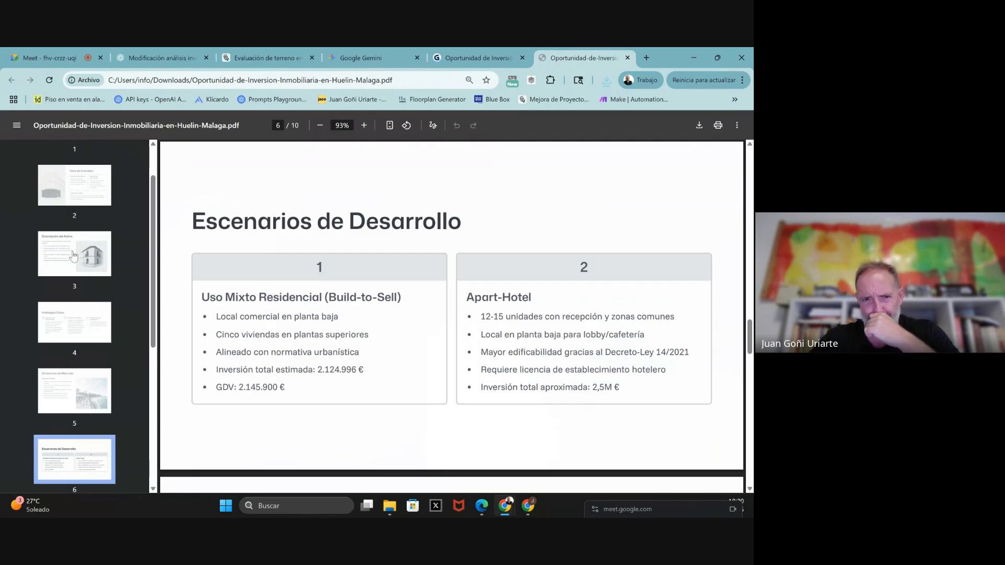
key("Down")
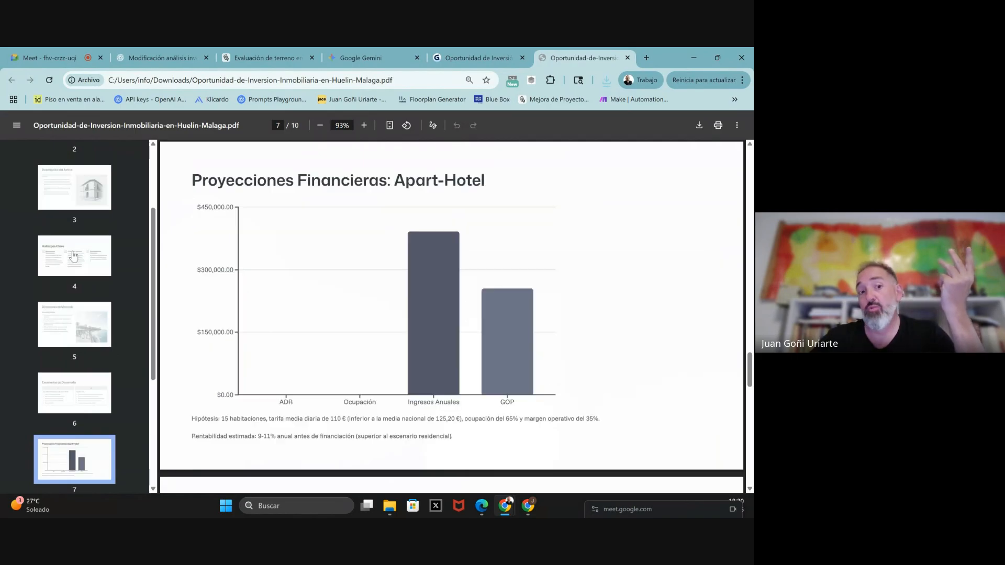
key("Down")
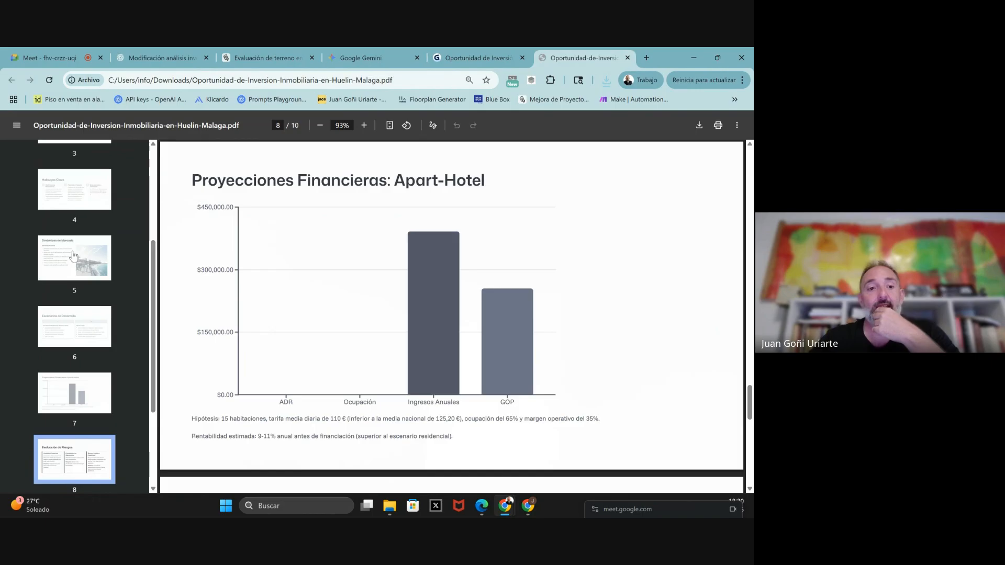